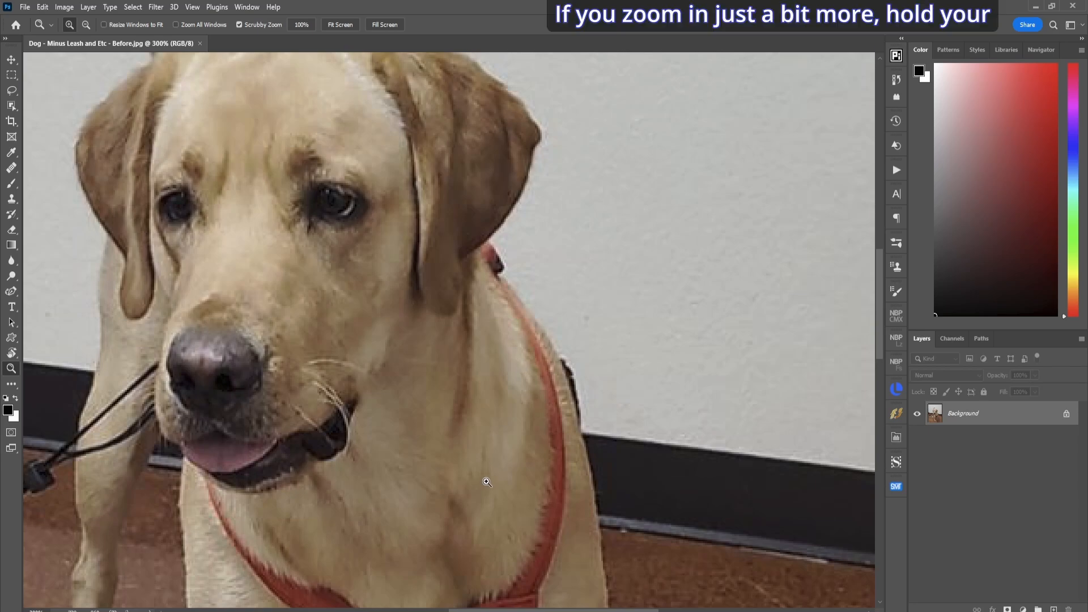
Step: Duplicate the Background layer and convert the copy to a smart object
{"action": "left_click", "coordinate": [426, 557]}
{"action": "mouse_move", "coordinate": [449, 517]}
{"action": "left_mouse_down"}
{"action": "mouse_move", "coordinate": [463, 333]}
{"action": "mouse_move", "coordinate": [466, 357]}
{"action": "left_mouse_up"}
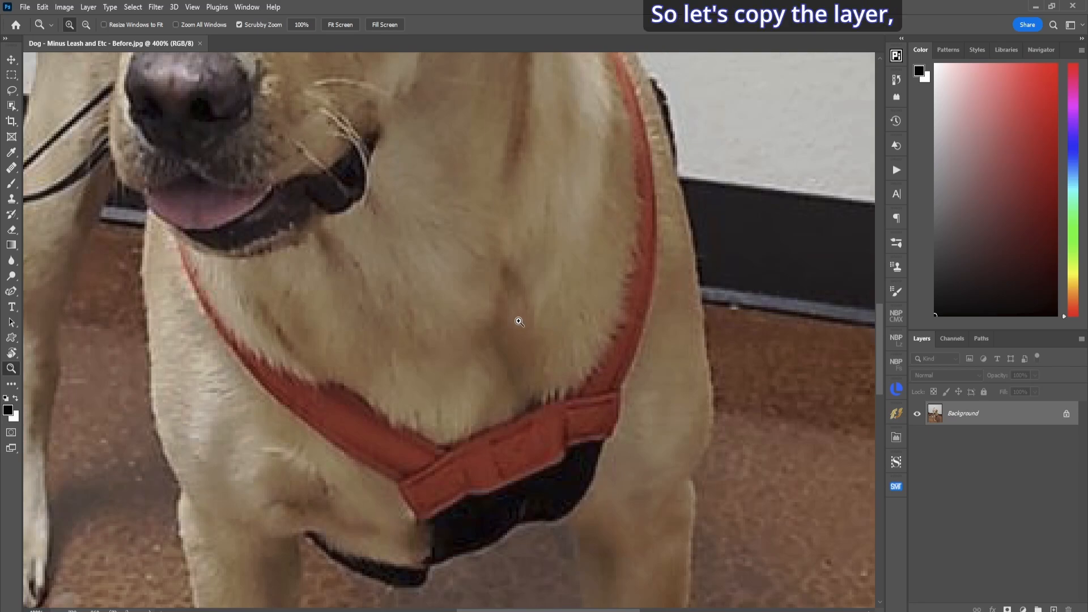
{"action": "key", "text": "ctrl+j"}
{"action": "key", "text": "alt+l"}
{"action": "key", "text": "s"}
{"action": "key", "text": "s"}
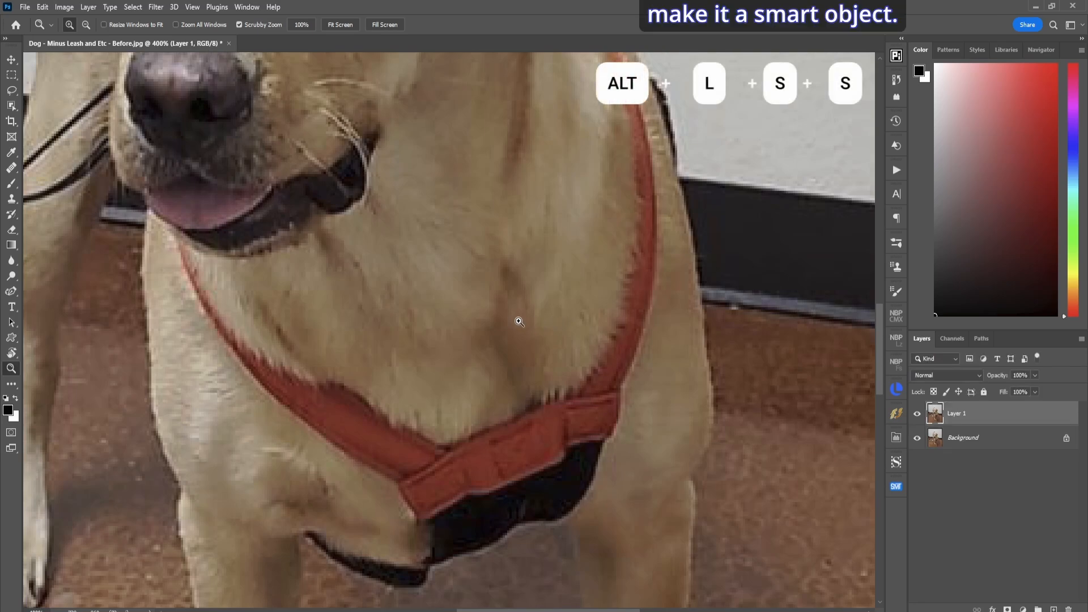
Step: Apply the JPEG Artifacts Removal neural filter at High strength to the duplicate layer, output as a smart filter
{"action": "left_click", "coordinate": [159, 8]}
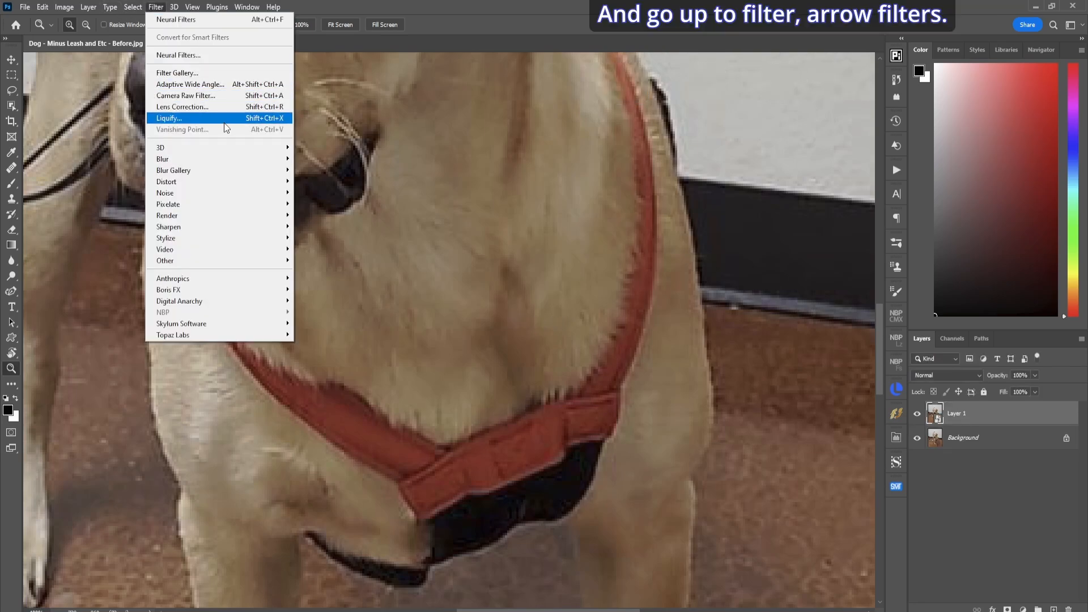
{"action": "left_click", "coordinate": [221, 56]}
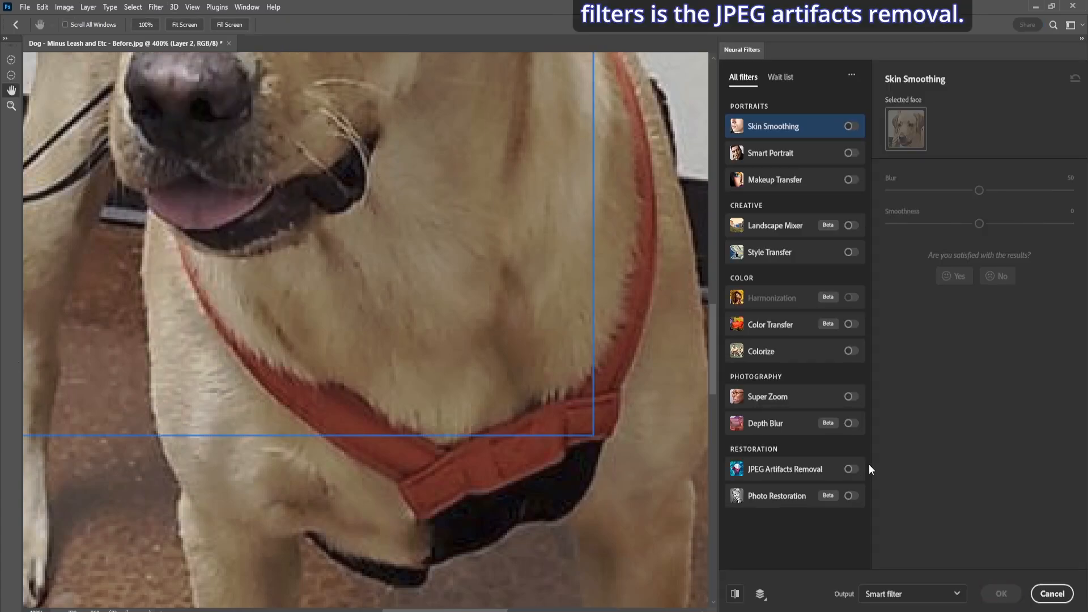
{"action": "left_click", "coordinate": [850, 469]}
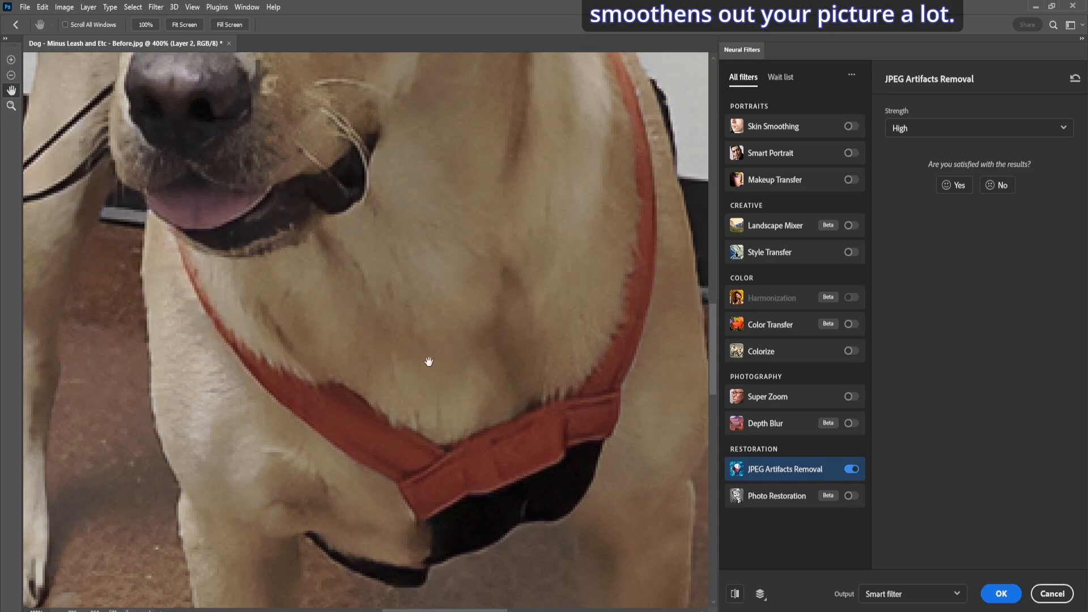
{"action": "left_click", "coordinate": [1002, 593]}
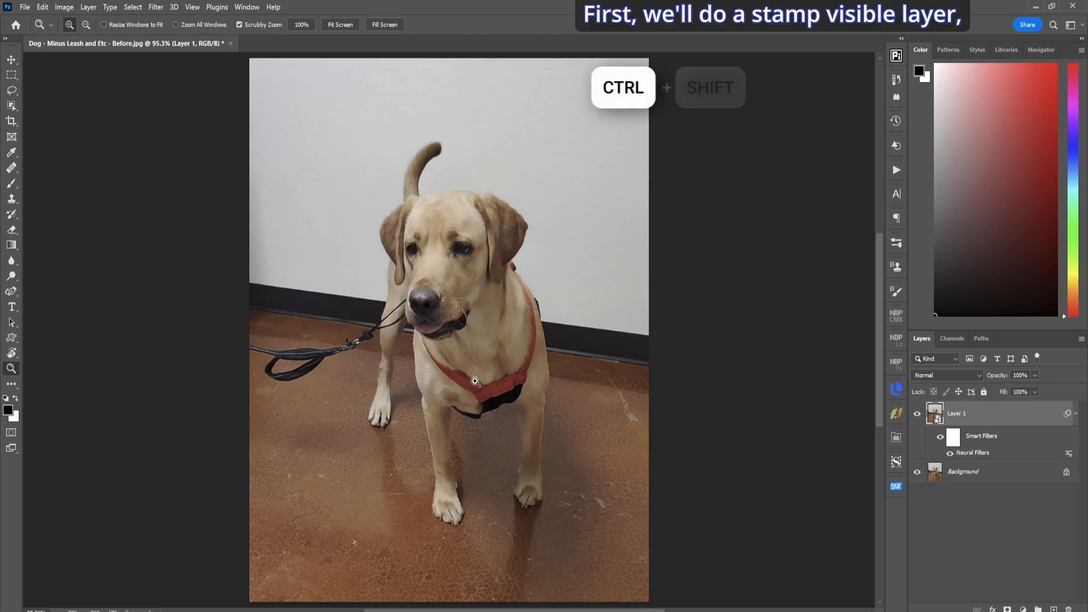
Step: Stamp all visible layers into a new layer and add an empty layer named Repairs above it
{"action": "key", "text": "ctrl+shift+alt+e"}
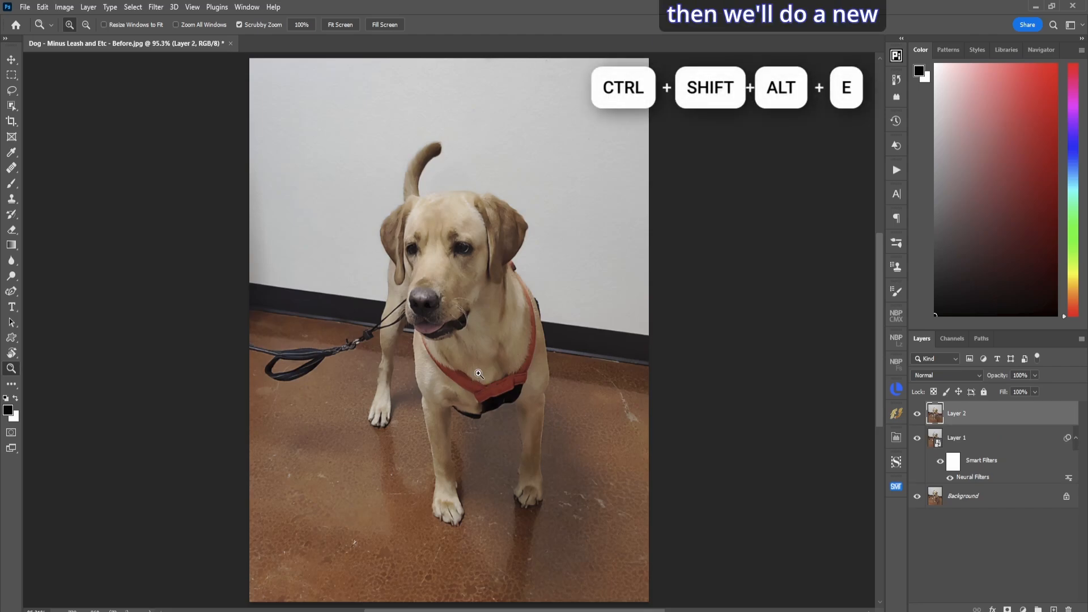
{"action": "key", "text": "ctrl+shift+n"}
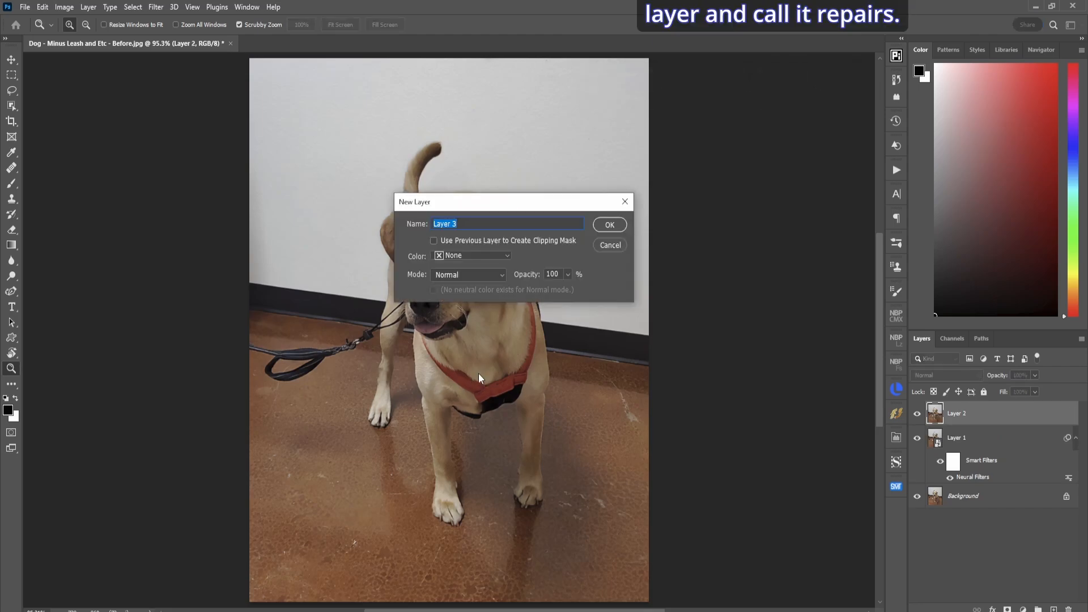
{"action": "type", "text": "Repairs"}
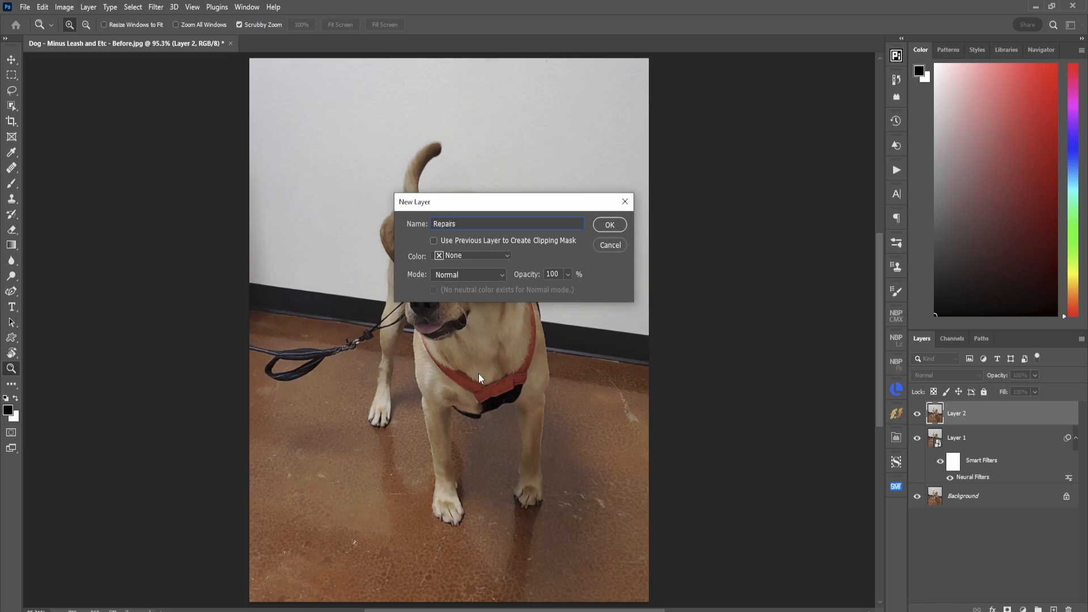
{"action": "key", "text": "Return"}
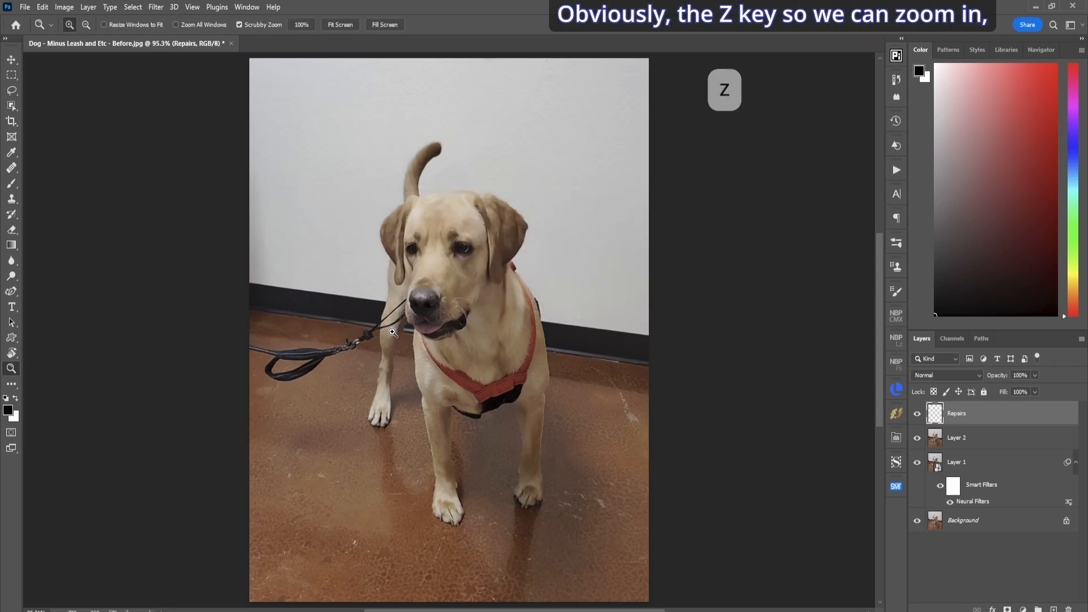
Step: Paint a Quick Mask strip along the rear leg's outer edge where the leash crosses it, and convert it to a selection
{"action": "left_click_drag", "start_coordinate": [392, 325], "coordinate": [384, 331]}
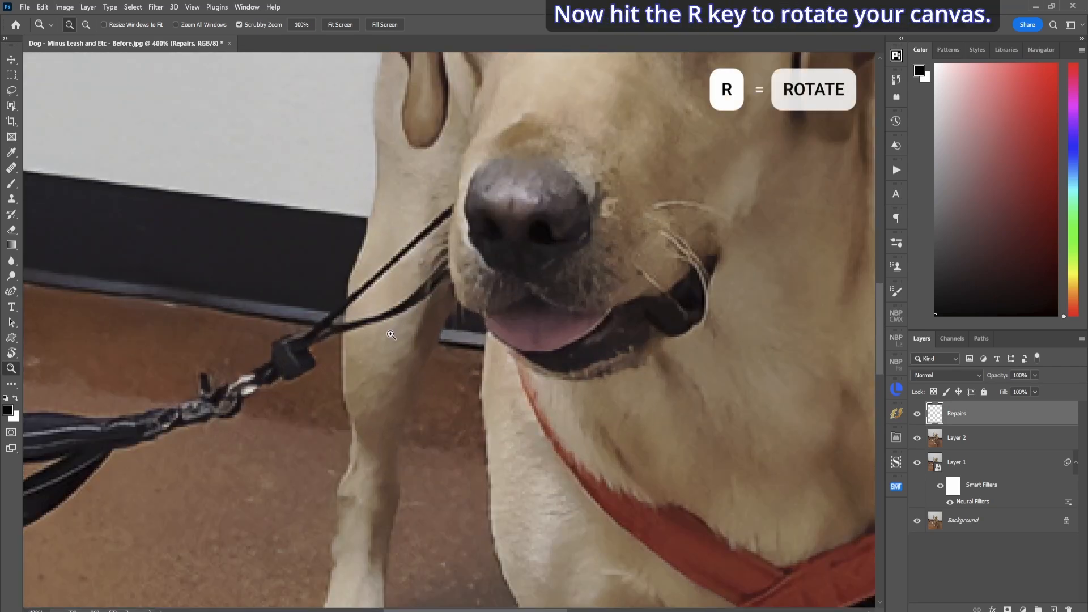
{"action": "key", "text": "r"}
{"action": "left_click_drag", "start_coordinate": [401, 330], "coordinate": [462, 262]}
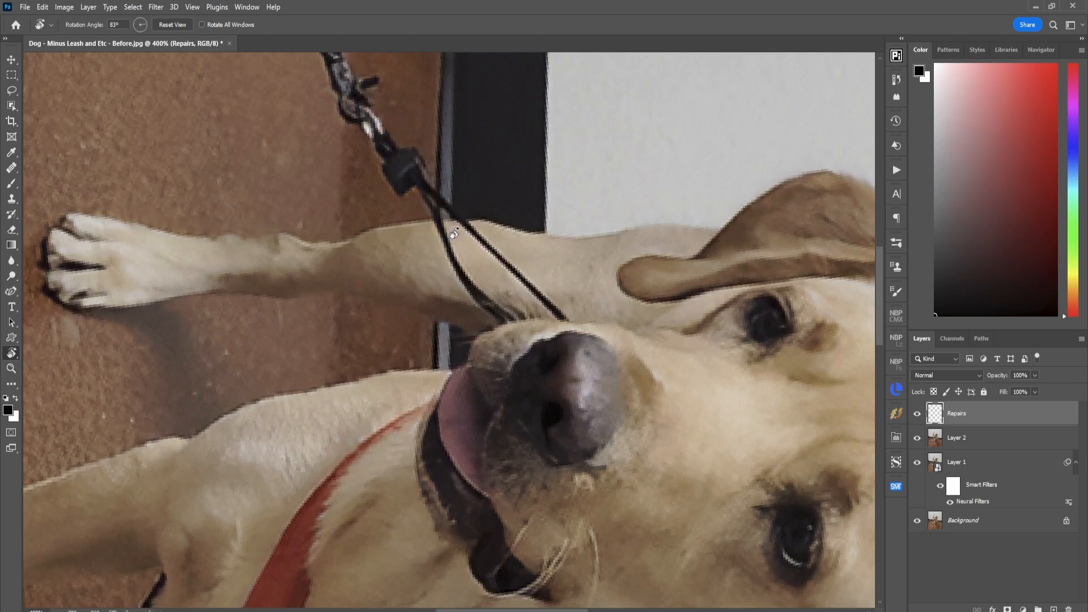
{"action": "key", "text": "b"}
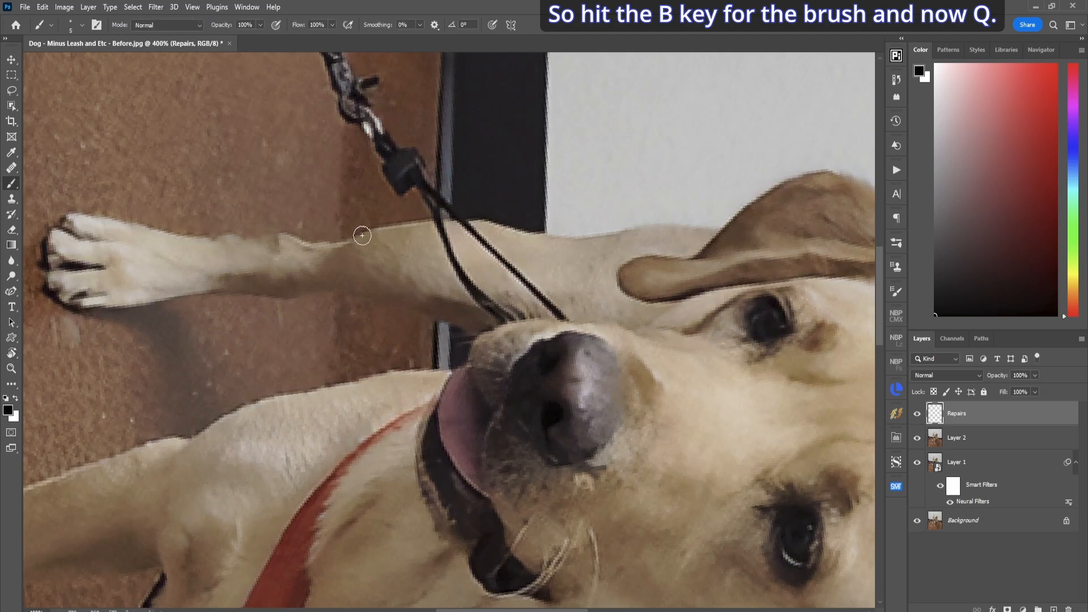
{"action": "key", "text": "q"}
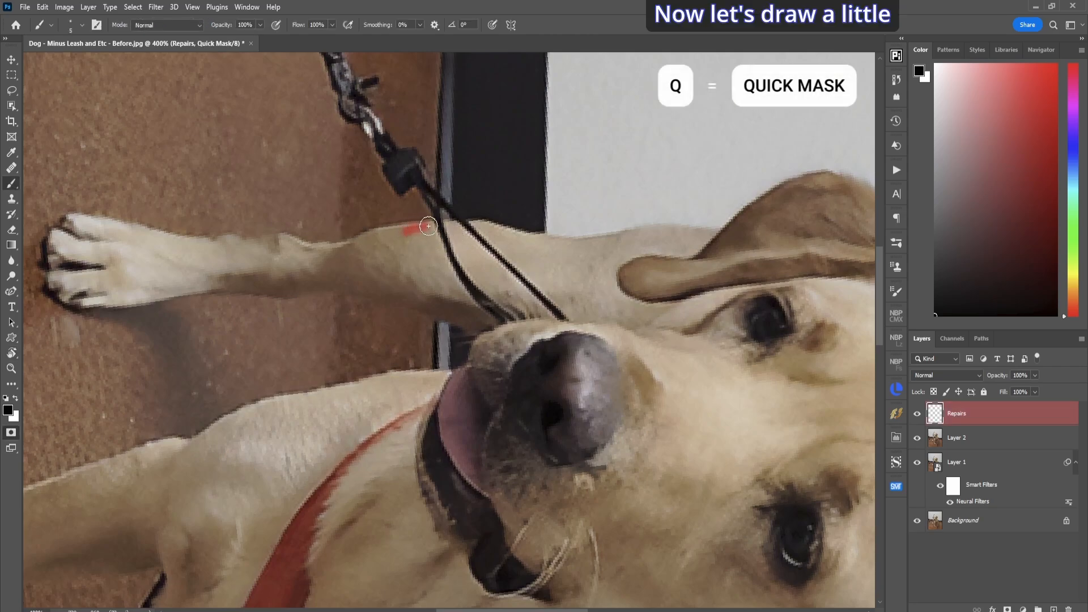
{"action": "mouse_move", "coordinate": [446, 225]}
{"action": "left_mouse_down"}
{"action": "mouse_move", "coordinate": [491, 226]}
{"action": "mouse_move", "coordinate": [403, 230]}
{"action": "left_mouse_up"}
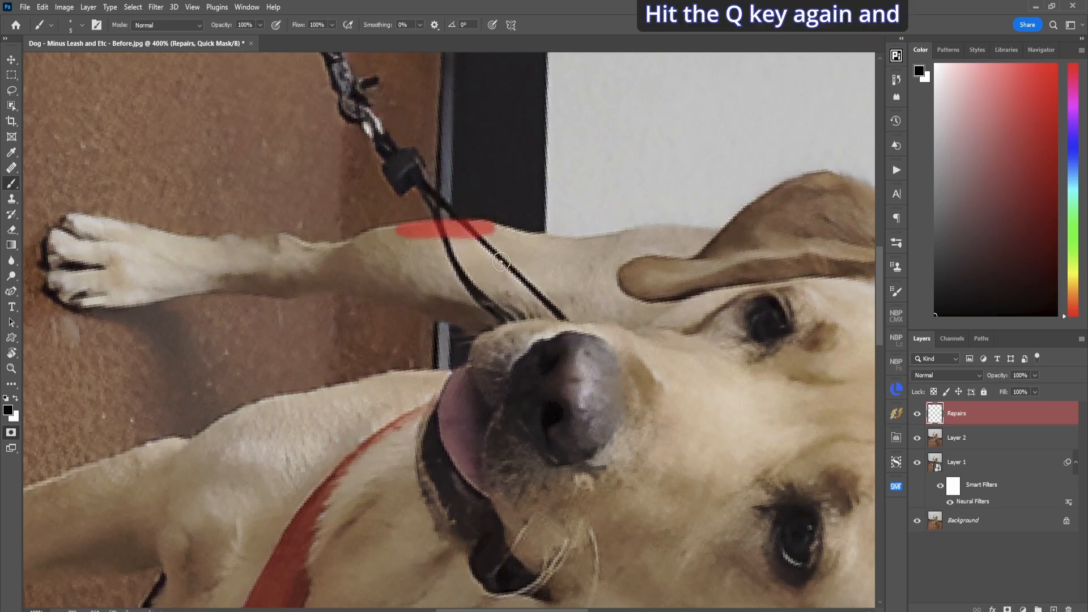
{"action": "key", "text": "q"}
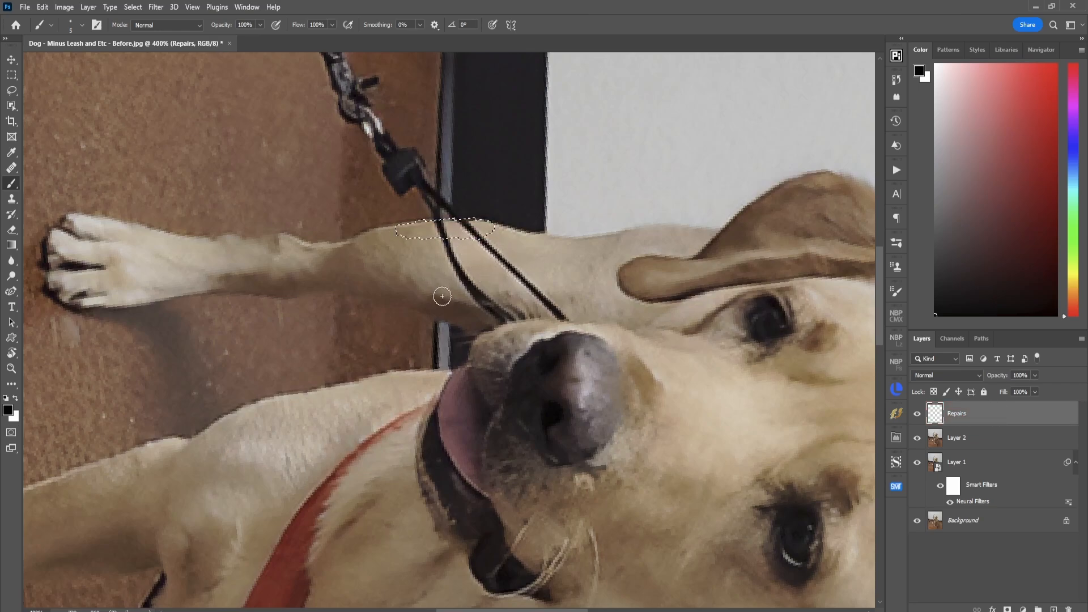
Step: Clone out the leash cords and toggle beside the rear leg over the baseboard and floor on the Repairs layer, then deselect
{"action": "key", "text": "r"}
{"action": "left_click_drag", "start_coordinate": [420, 367], "coordinate": [503, 384]}
{"action": "key", "text": "s"}
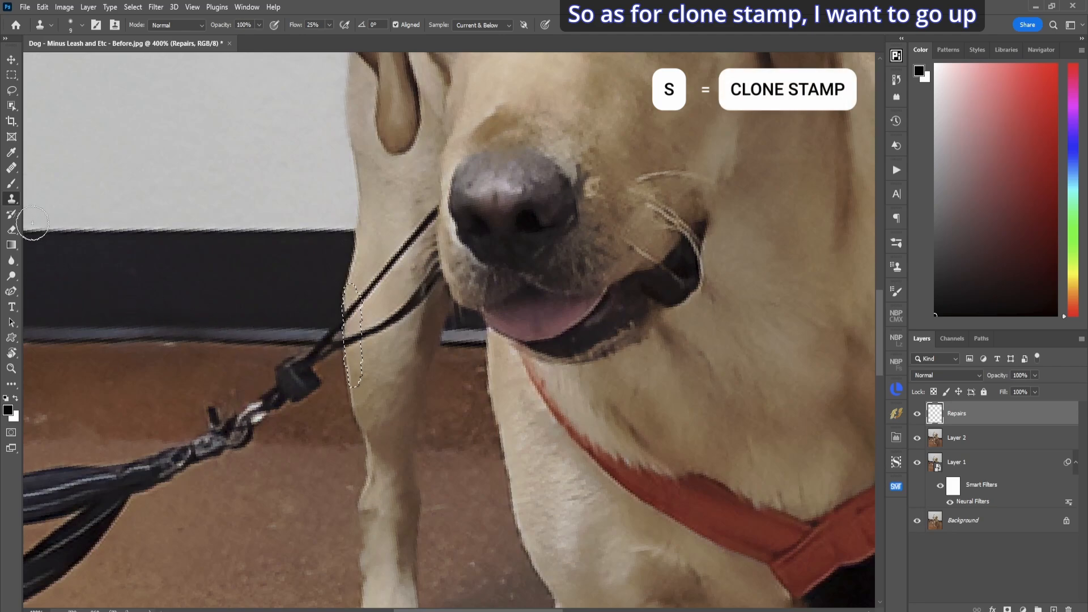
{"action": "right_click", "coordinate": [12, 201]}
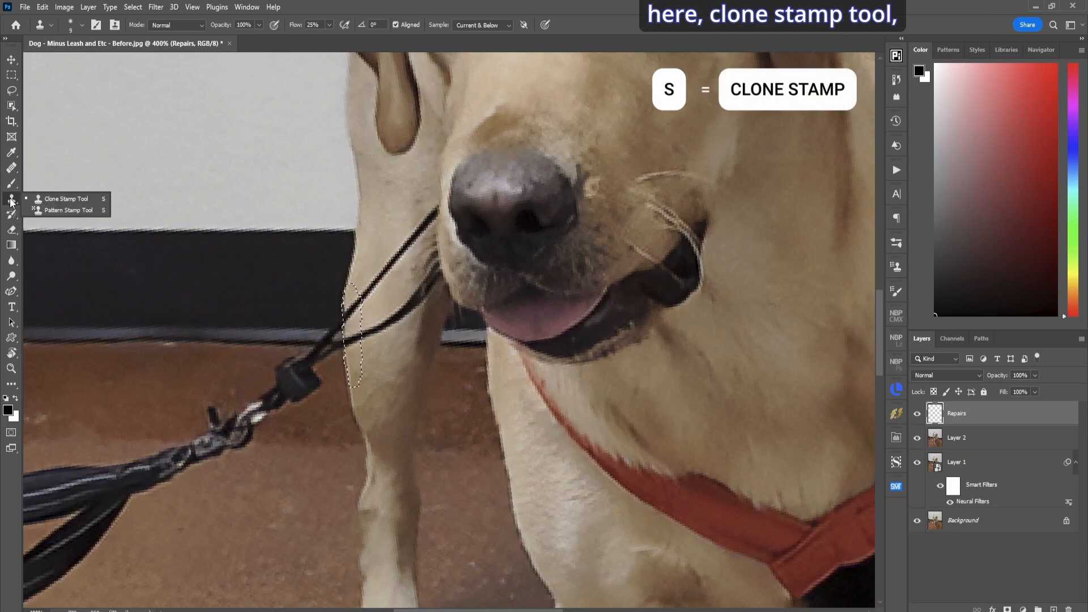
{"action": "left_click", "coordinate": [61, 200]}
{"action": "key", "text": "bracketleft"}
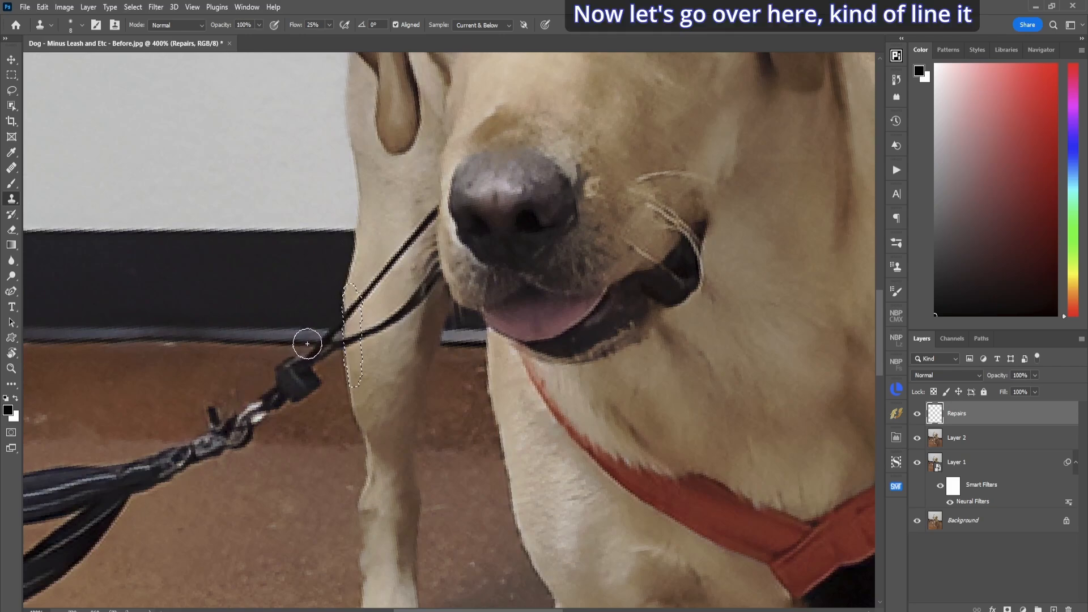
{"action": "mouse_move", "coordinate": [310, 341]}
{"action": "left_mouse_down"}
{"action": "mouse_move", "coordinate": [330, 341]}
{"action": "mouse_move", "coordinate": [312, 344]}
{"action": "mouse_move", "coordinate": [341, 330]}
{"action": "mouse_move", "coordinate": [317, 332]}
{"action": "mouse_move", "coordinate": [342, 325]}
{"action": "mouse_move", "coordinate": [302, 360]}
{"action": "mouse_move", "coordinate": [322, 367]}
{"action": "mouse_move", "coordinate": [294, 374]}
{"action": "mouse_move", "coordinate": [297, 362]}
{"action": "mouse_move", "coordinate": [314, 368]}
{"action": "mouse_move", "coordinate": [308, 389]}
{"action": "mouse_move", "coordinate": [315, 379]}
{"action": "mouse_move", "coordinate": [284, 372]}
{"action": "mouse_move", "coordinate": [314, 365]}
{"action": "mouse_move", "coordinate": [283, 369]}
{"action": "left_mouse_up"}
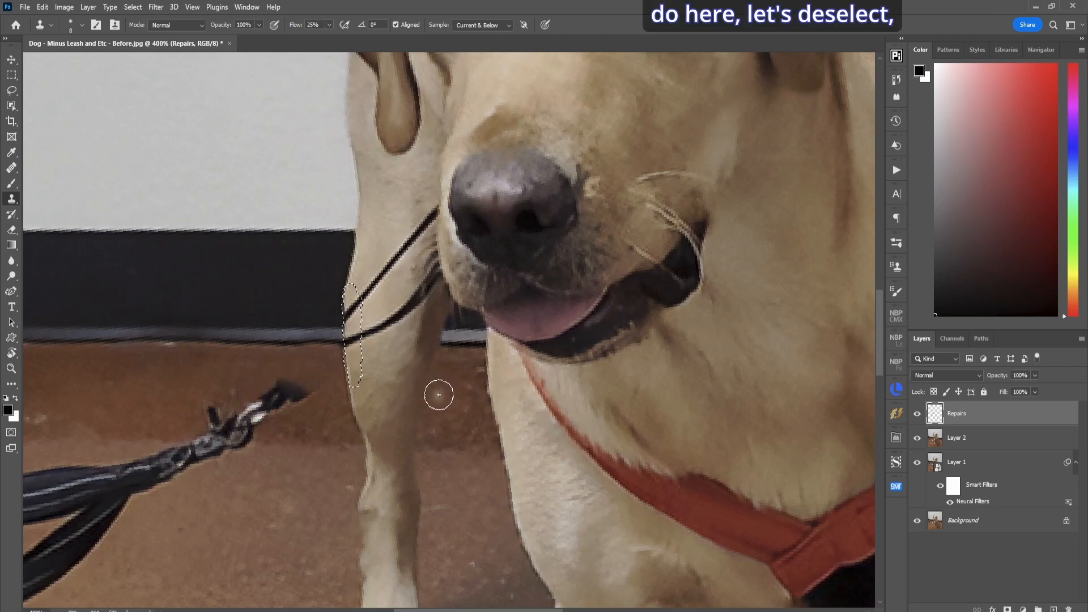
{"action": "key", "text": "ctrl+d"}
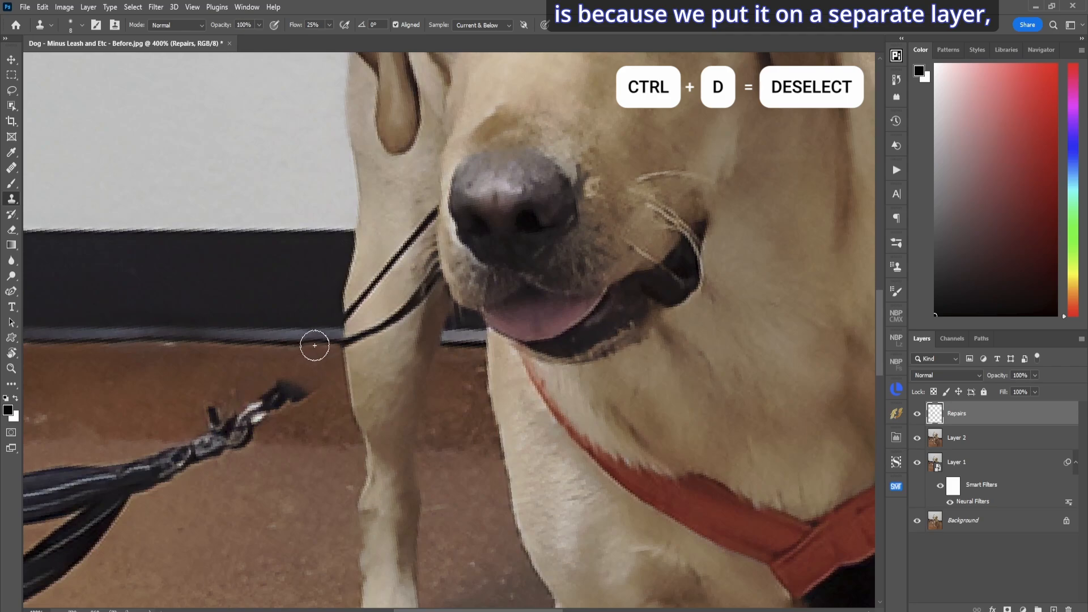
Step: Select the remaining leash lying on the floor by outlining it with the Object Selection tool in Lasso mode
{"action": "key", "text": "v"}
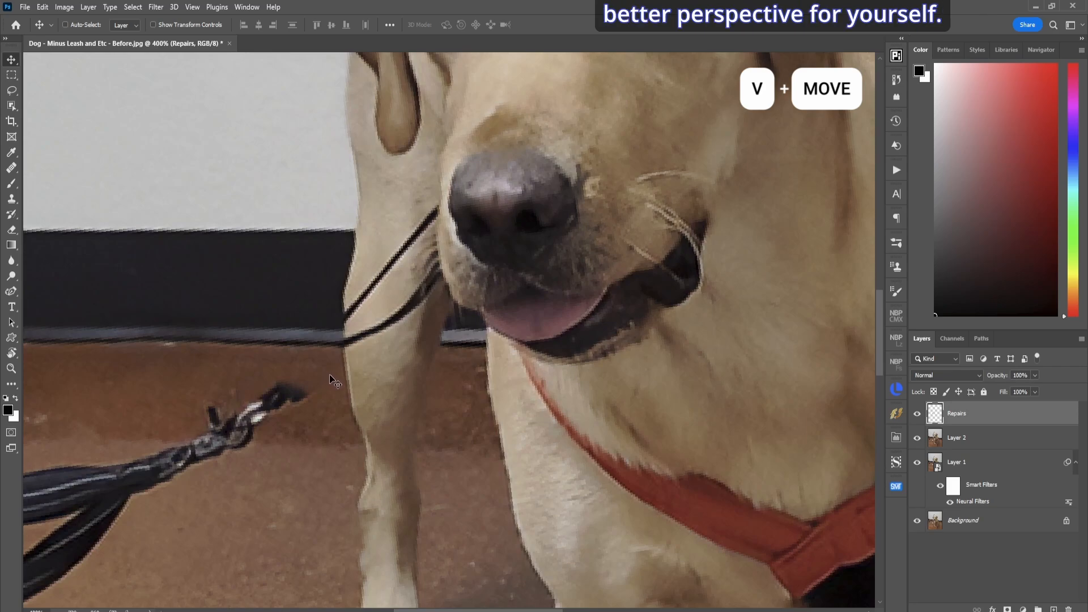
{"action": "key", "text": "ctrl+0"}
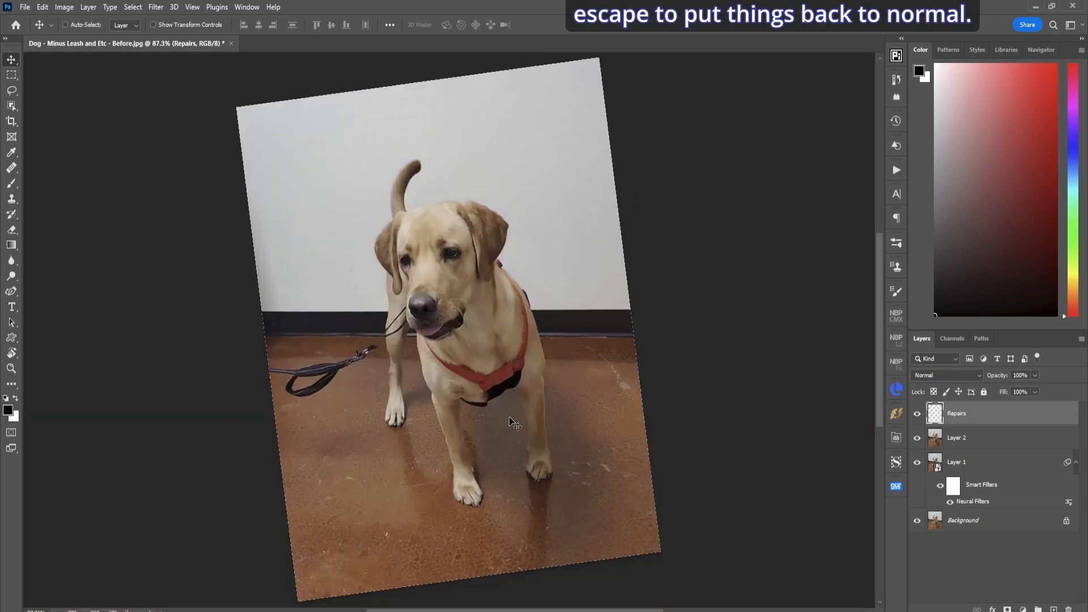
{"action": "key", "text": "r"}
{"action": "key", "text": "Escape"}
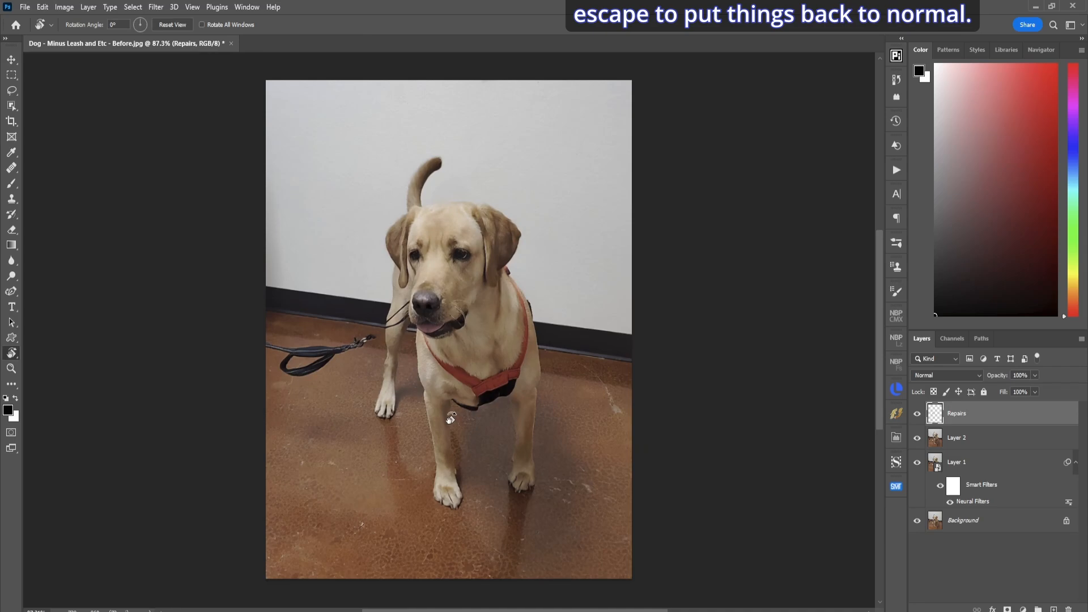
{"action": "key", "text": "z"}
{"action": "left_click", "coordinate": [317, 368]}
{"action": "left_click", "coordinate": [317, 367]}
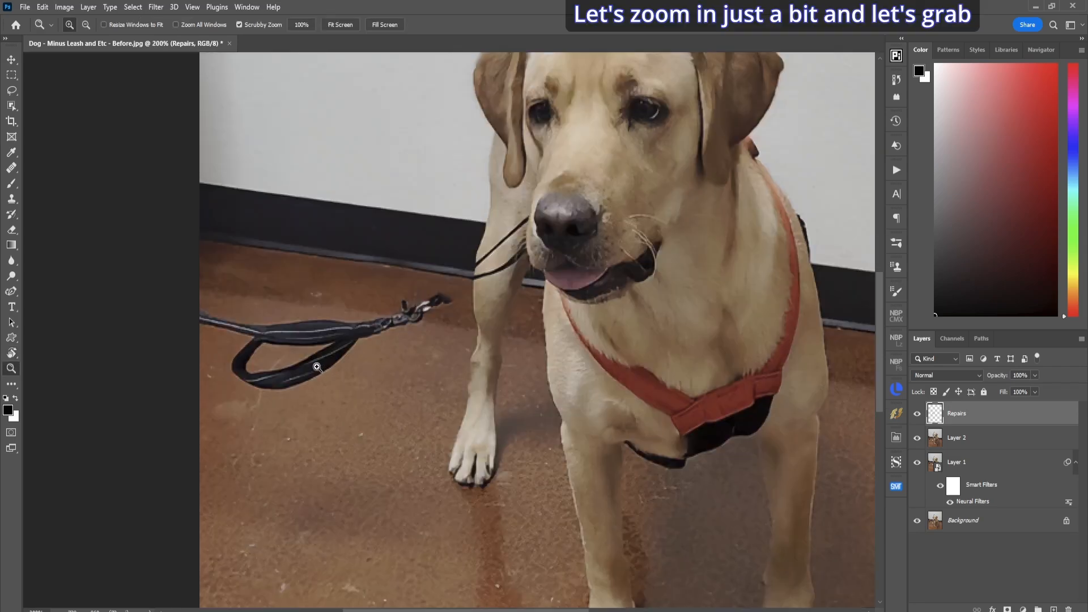
{"action": "left_click", "coordinate": [11, 107]}
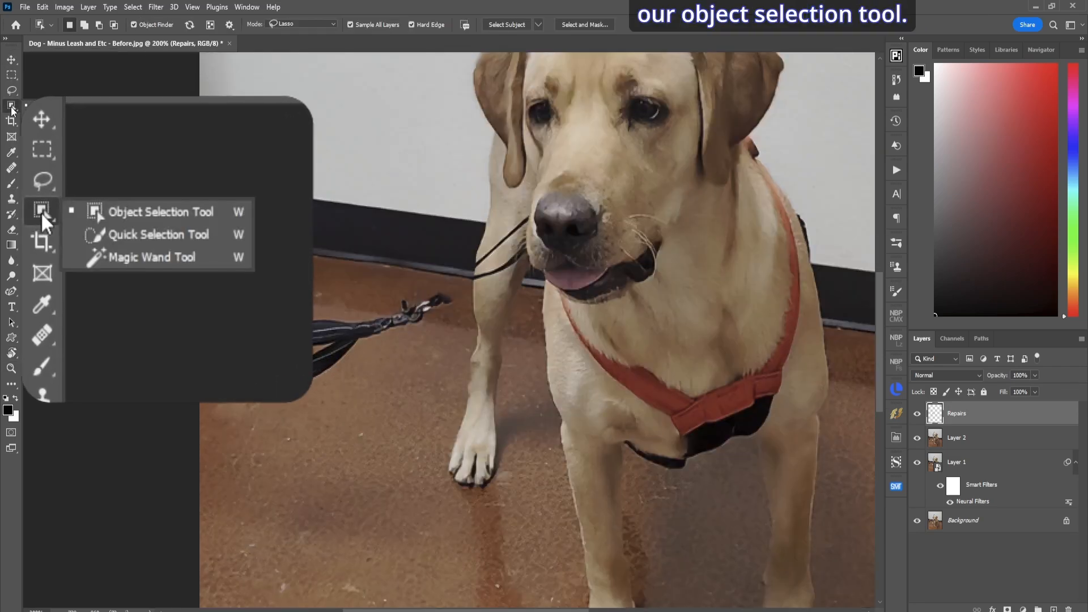
{"action": "left_click", "coordinate": [76, 108]}
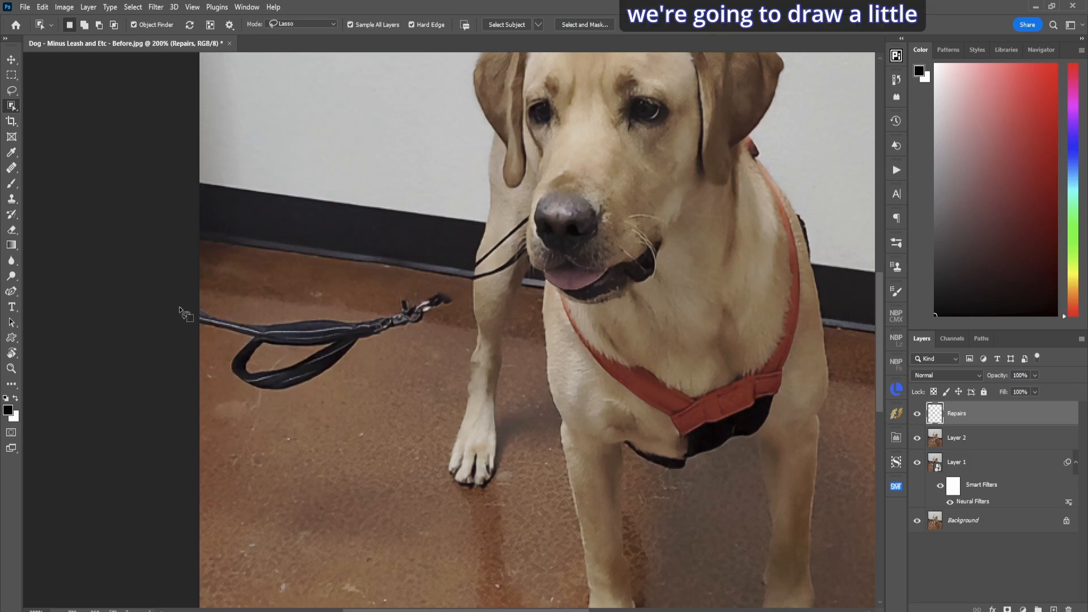
{"action": "left_click_drag", "start_coordinate": [184, 301], "coordinate": [224, 304]}
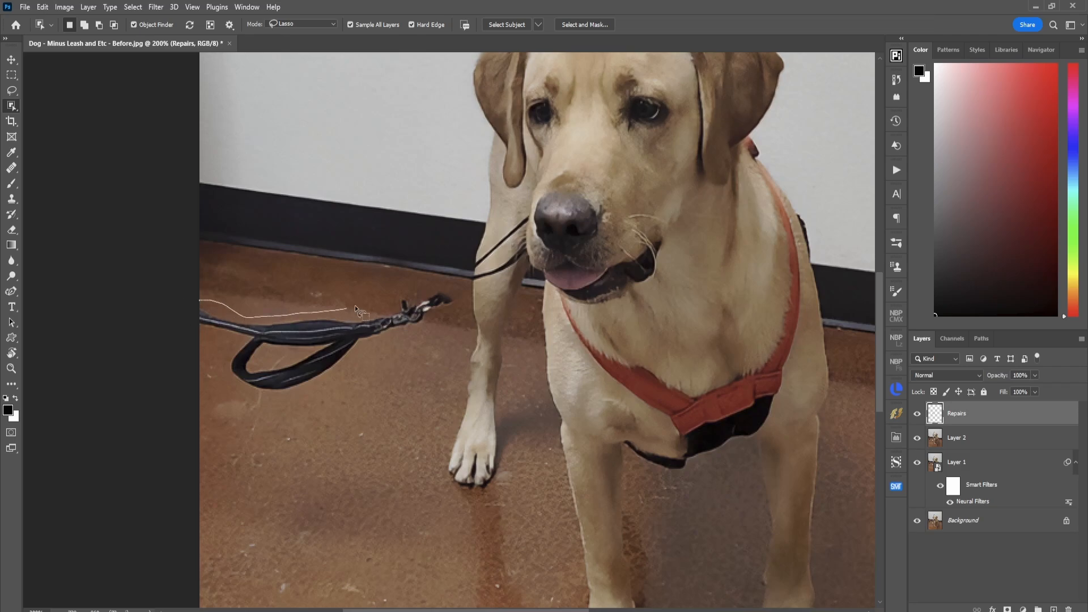
{"action": "mouse_move", "coordinate": [355, 305]}
{"action": "left_mouse_down"}
{"action": "mouse_move", "coordinate": [422, 288]}
{"action": "mouse_move", "coordinate": [464, 299]}
{"action": "mouse_move", "coordinate": [276, 395]}
{"action": "mouse_move", "coordinate": [182, 323]}
{"action": "left_mouse_up"}
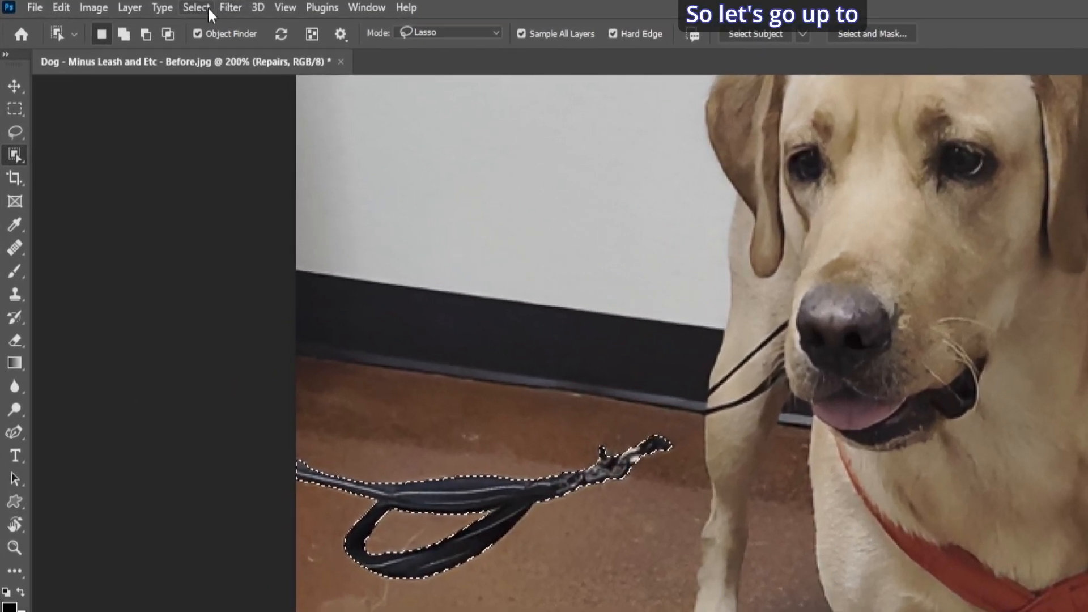
Step: Expand the leash selection so it includes a margin of surrounding floor
{"action": "left_click", "coordinate": [133, 7]}
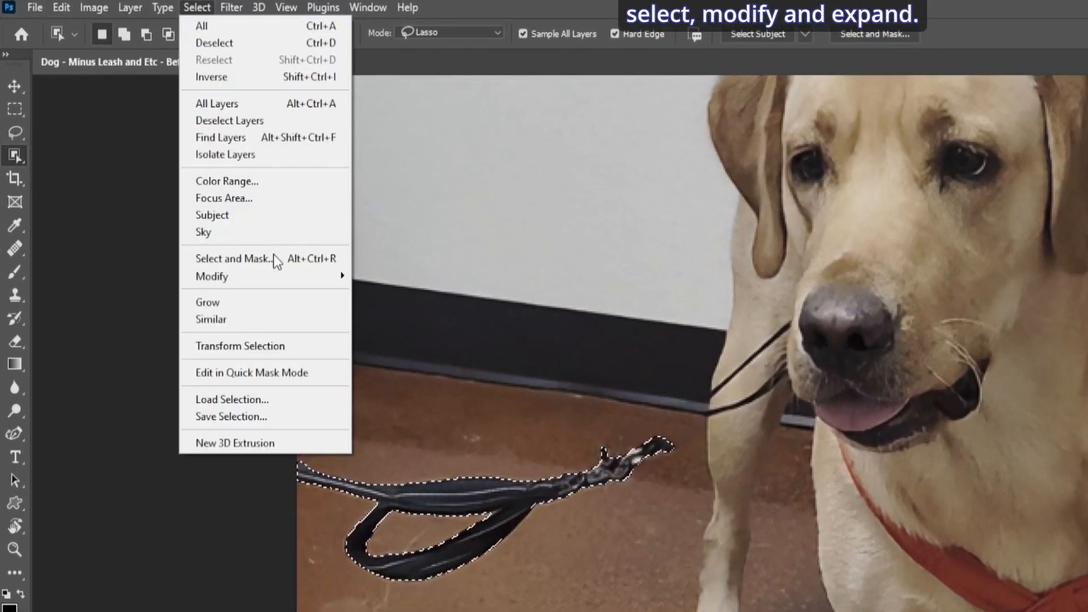
{"action": "mouse_move", "coordinate": [315, 281]}
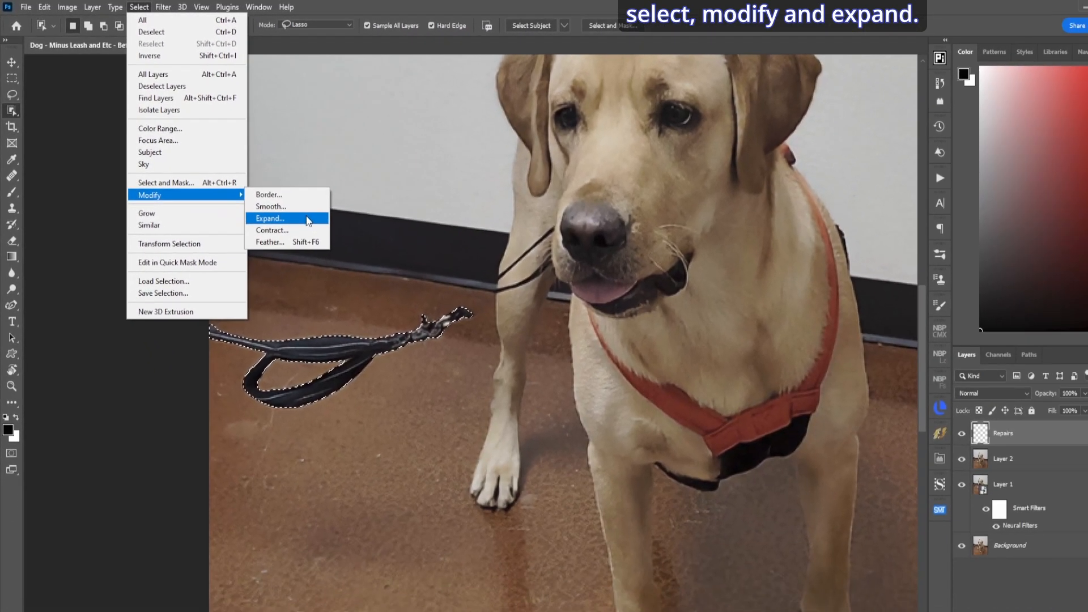
{"action": "left_click", "coordinate": [435, 321]}
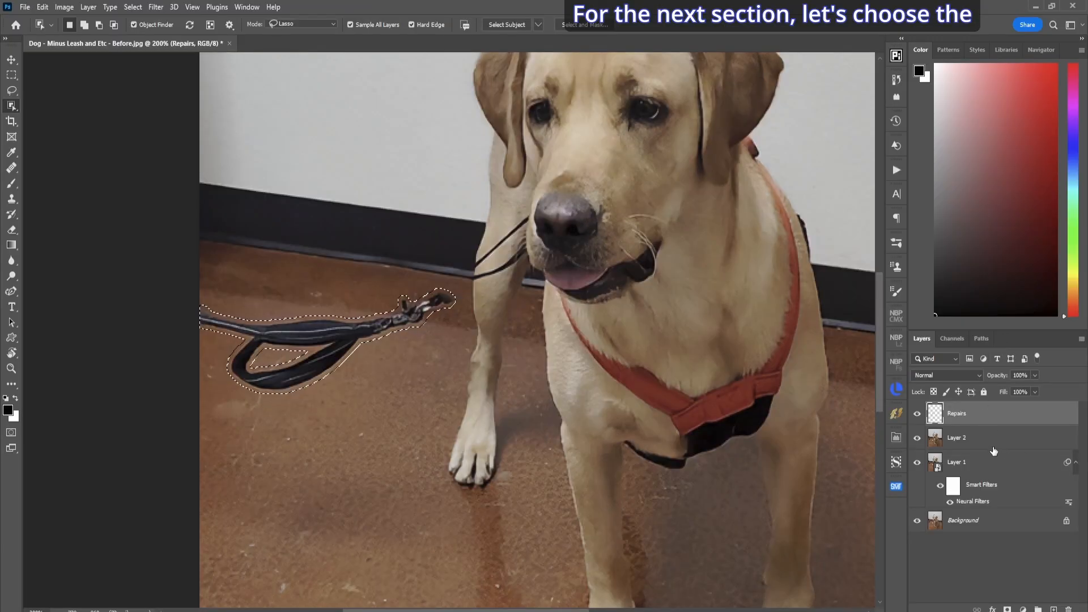
Step: Fill the selected floor leash on Layer 2 using Content-Aware contents, and deselect
{"action": "key", "text": "b"}
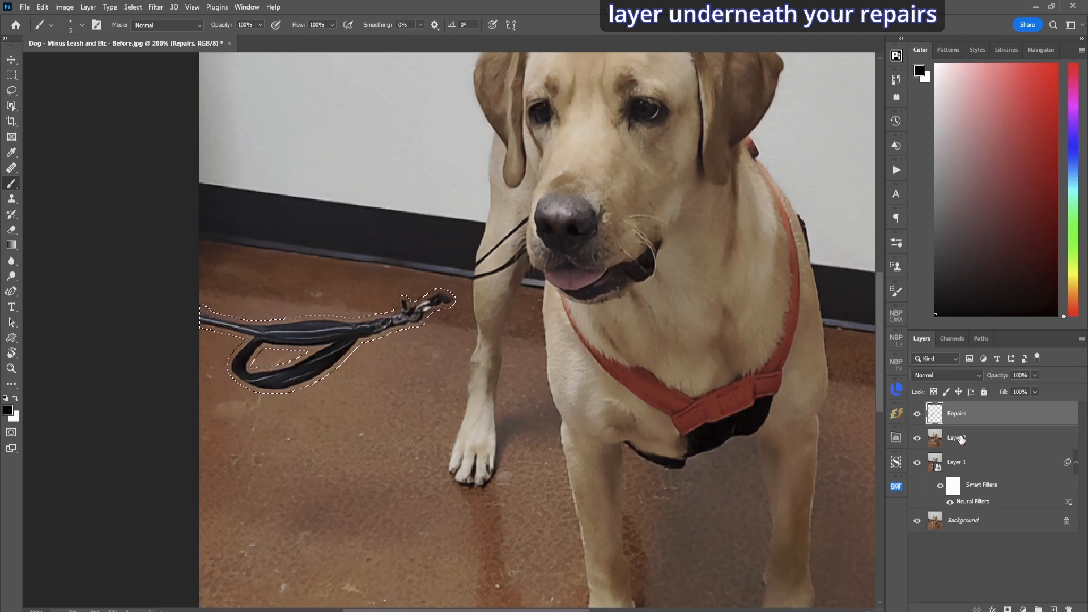
{"action": "left_click", "coordinate": [959, 441]}
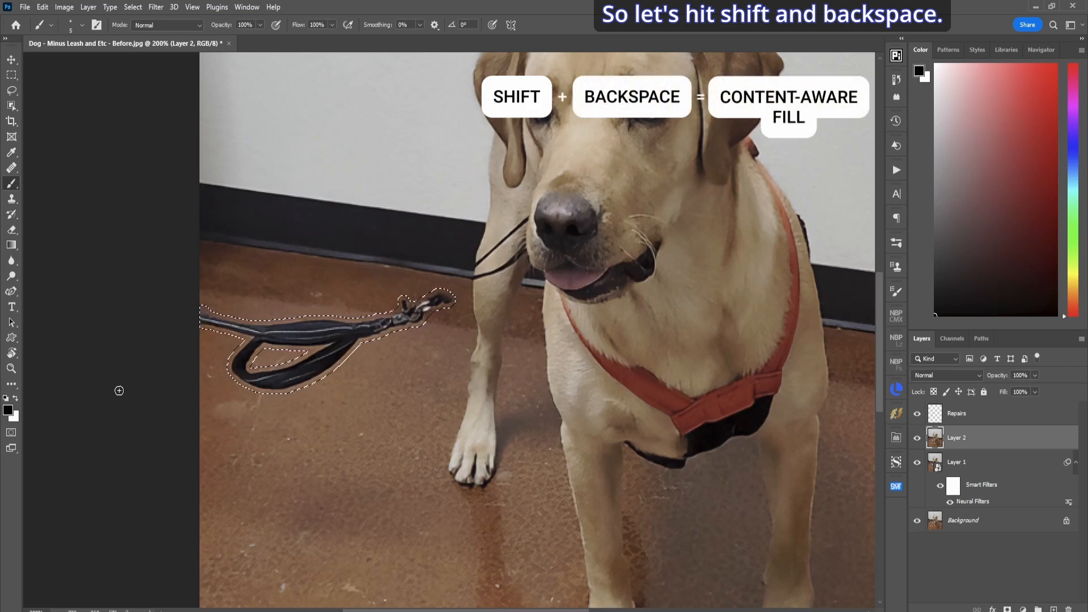
{"action": "key", "text": "shift+BackSpace"}
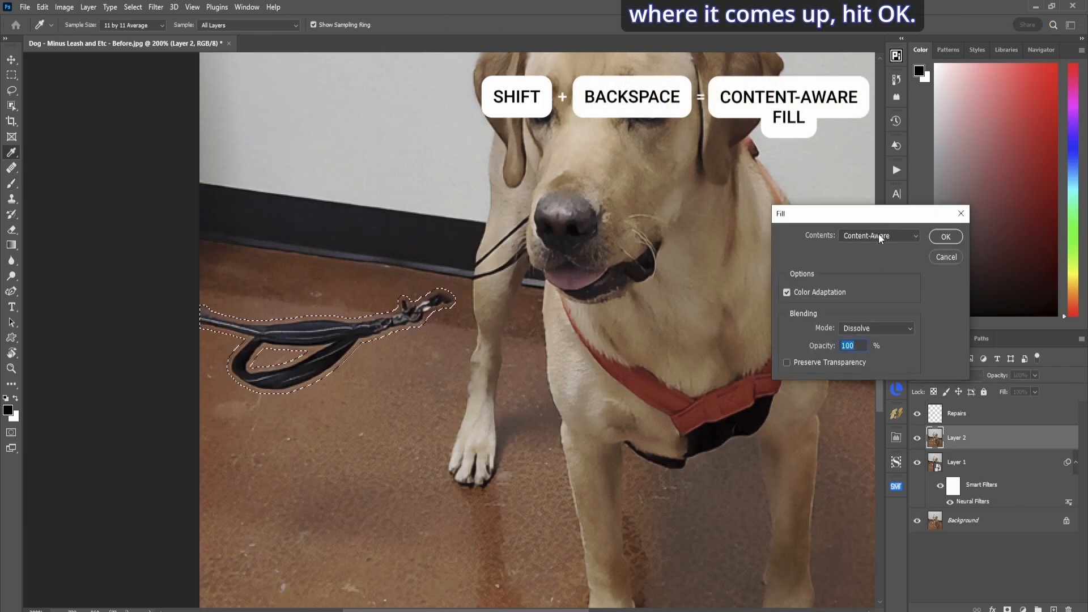
{"action": "left_click", "coordinate": [946, 236]}
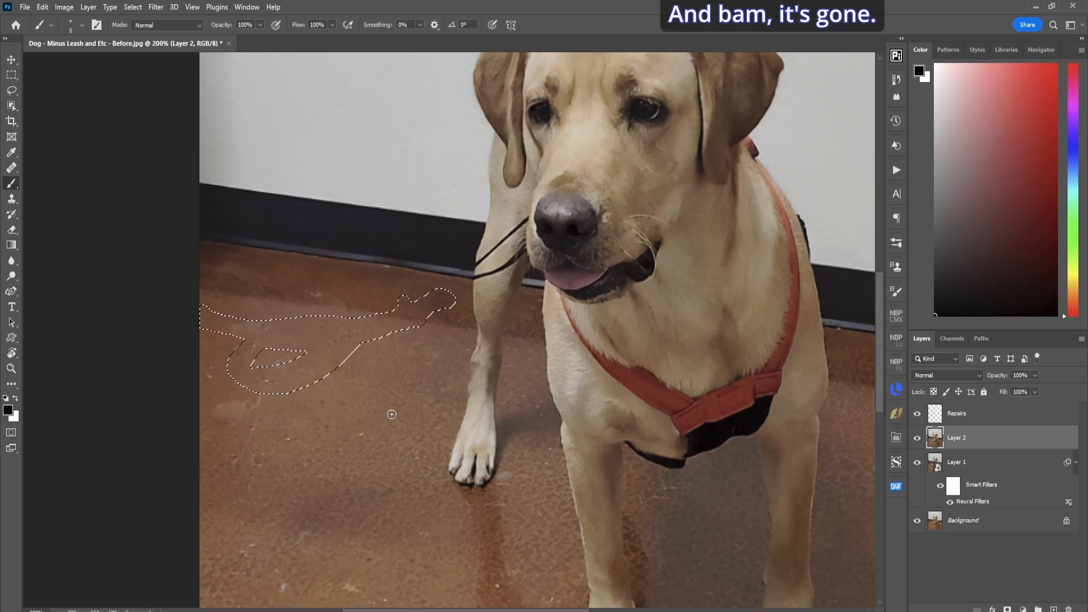
{"action": "key", "text": "ctrl+d"}
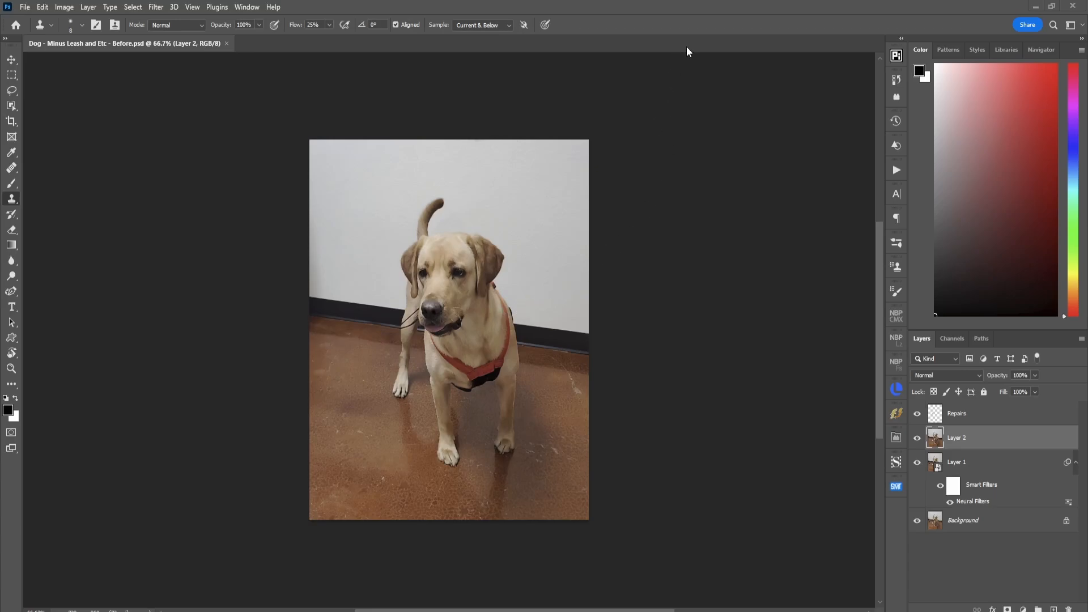
Step: Paint a Quick Mask strip over the fur edge beside the black harness piece on the dog's back, and turn it into a fitted selection
{"action": "key", "text": "z"}
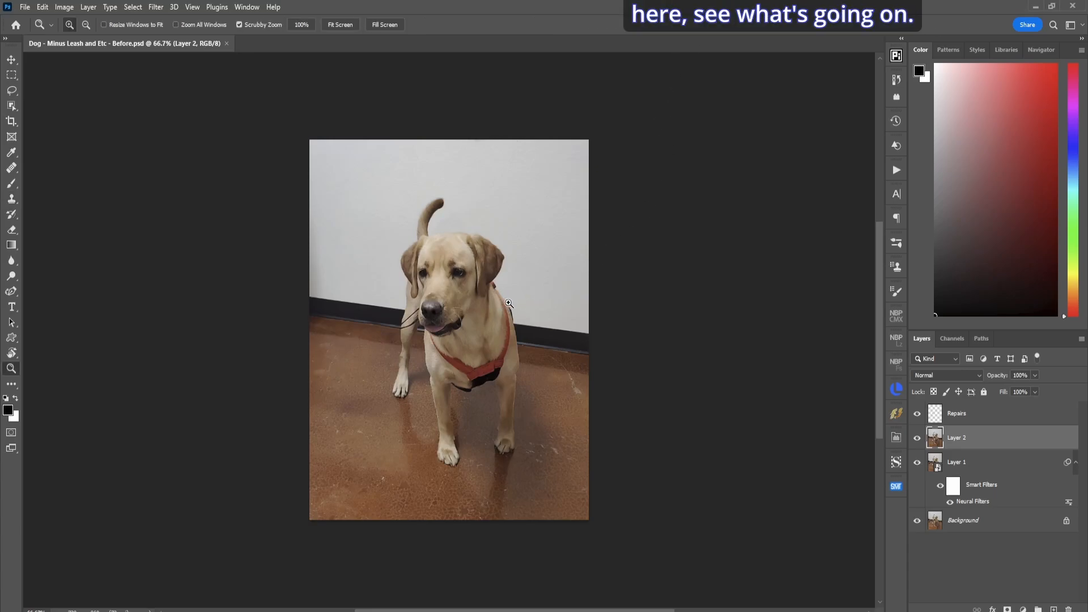
{"action": "left_click", "coordinate": [516, 303]}
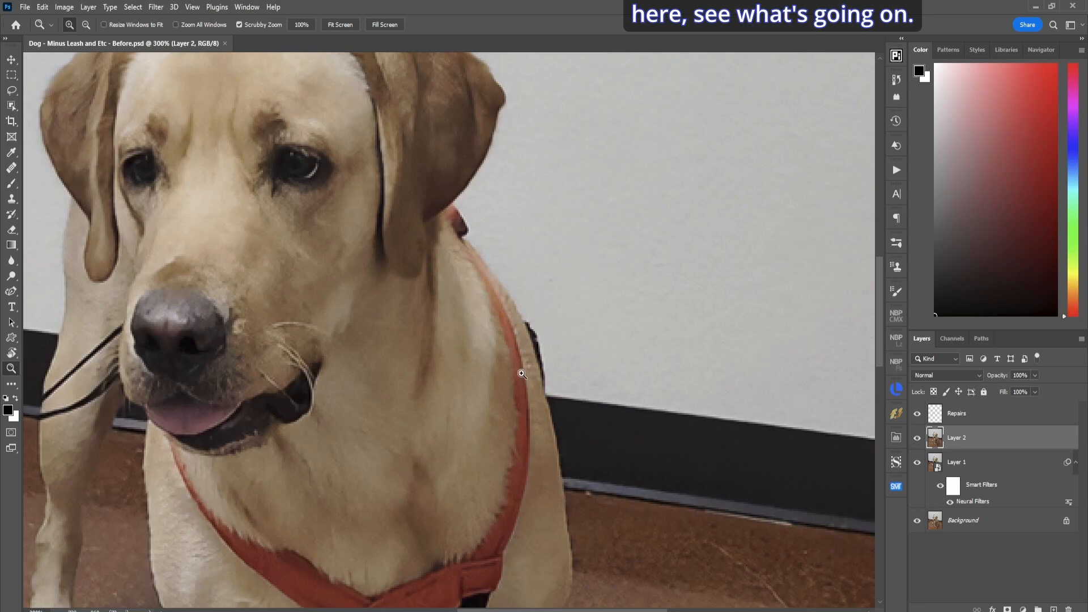
{"action": "key", "text": "r"}
{"action": "left_click_drag", "start_coordinate": [494, 384], "coordinate": [536, 287]}
{"action": "key", "text": "z"}
{"action": "left_click", "coordinate": [509, 280]}
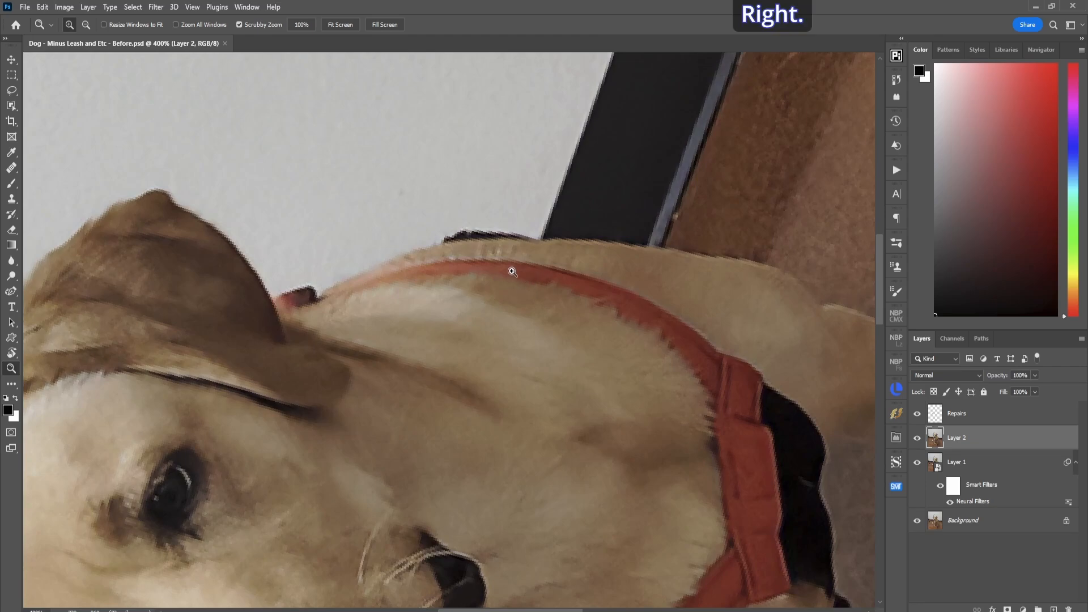
{"action": "key", "text": "q"}
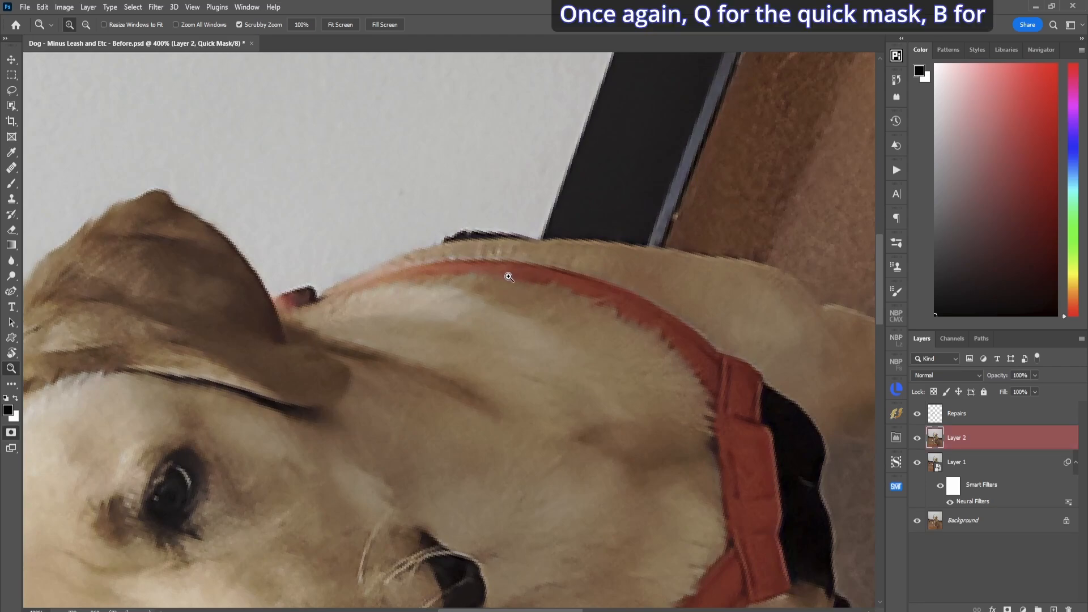
{"action": "key", "text": "b"}
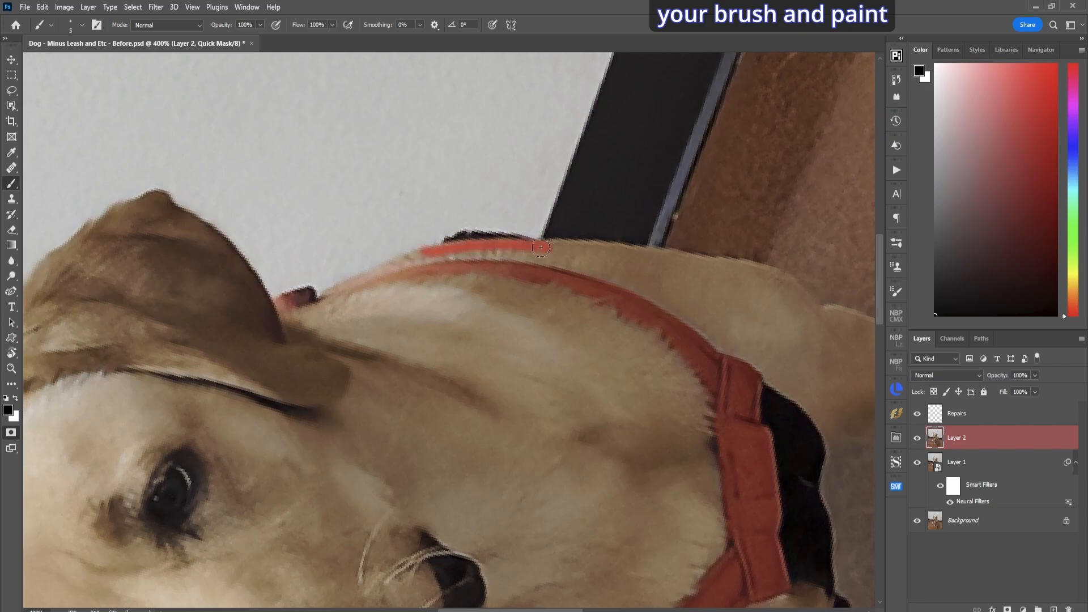
{"action": "left_click_drag", "start_coordinate": [540, 247], "coordinate": [481, 250]}
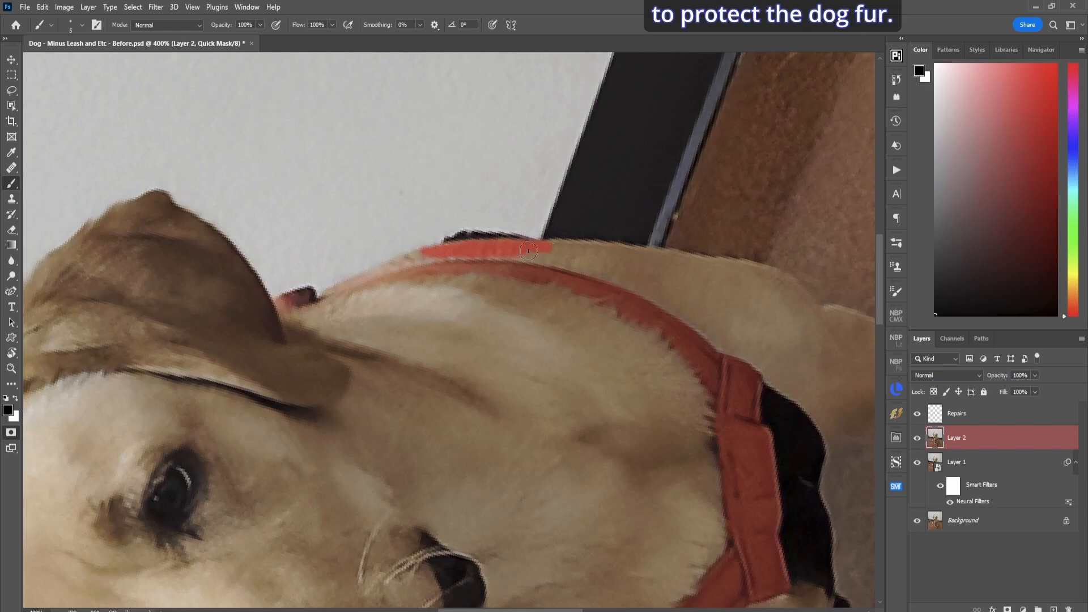
{"action": "key", "text": "q"}
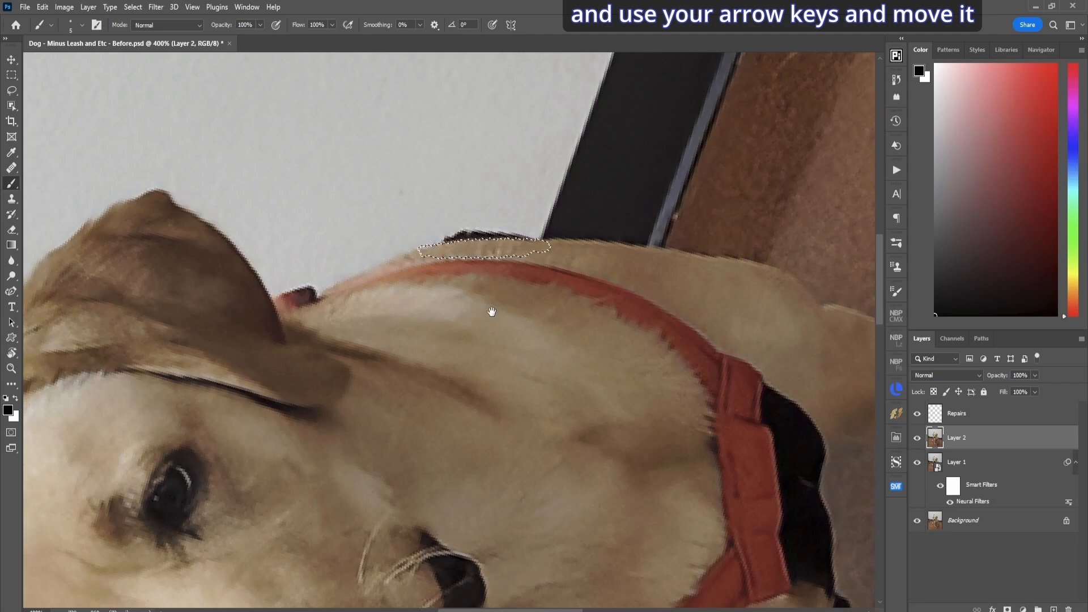
{"action": "key", "text": "Right"}
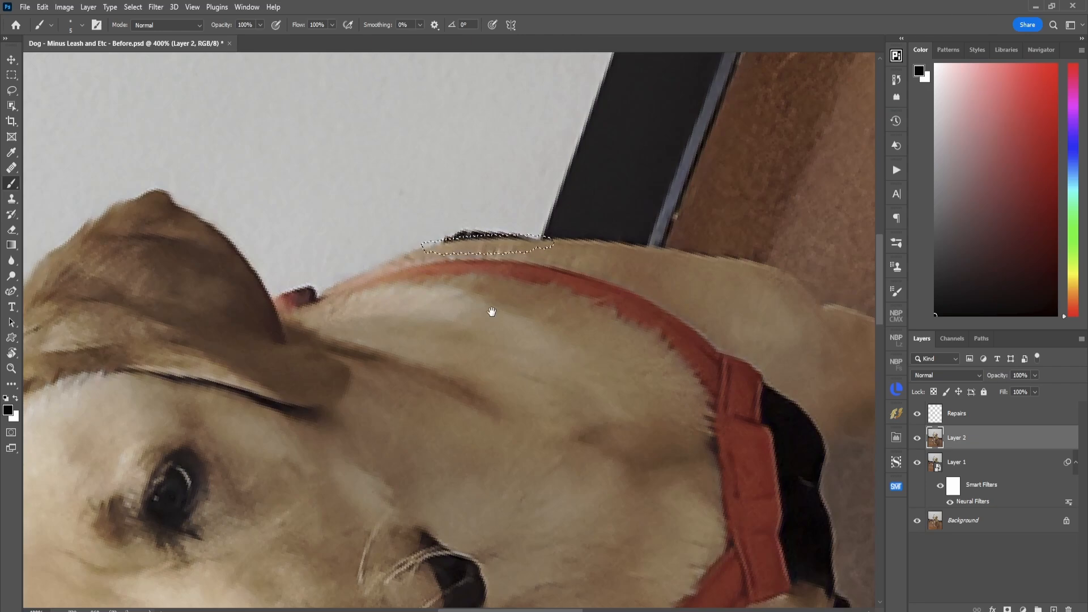
Step: Clone wall texture over the black harness piece protruding from the dog's back, and deselect
{"action": "key", "text": "s"}
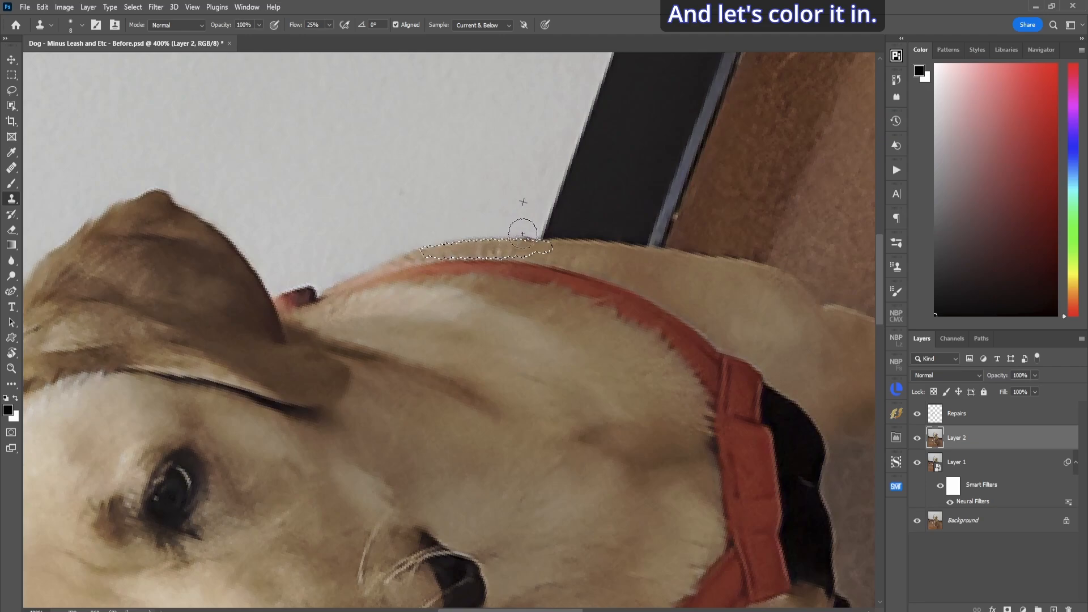
{"action": "left_click_drag", "start_coordinate": [523, 233], "coordinate": [452, 232]}
{"action": "key", "text": "ctrl+d"}
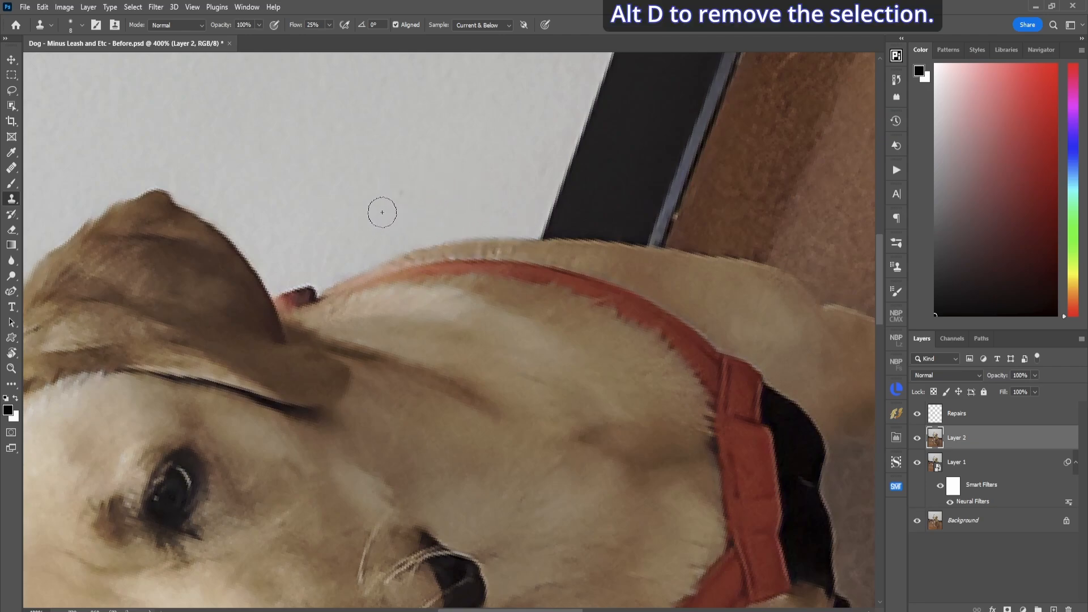
Step: Paint a Quick Mask with a smaller brush along the ear edge and neck around the red harness tip, and convert it to a selection
{"action": "key", "text": "q"}
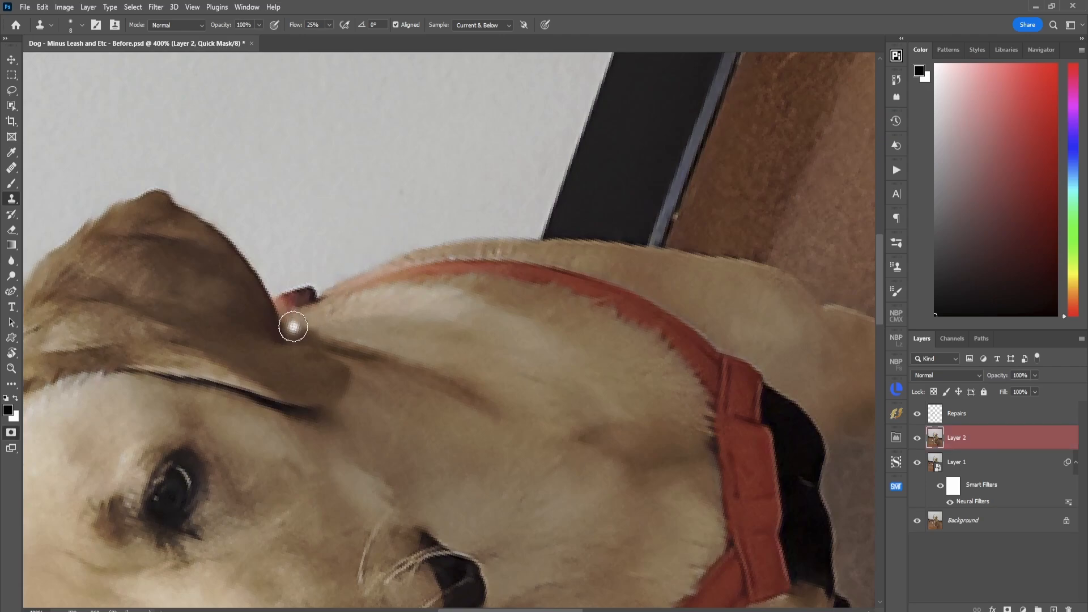
{"action": "key", "text": "bracketleft"}
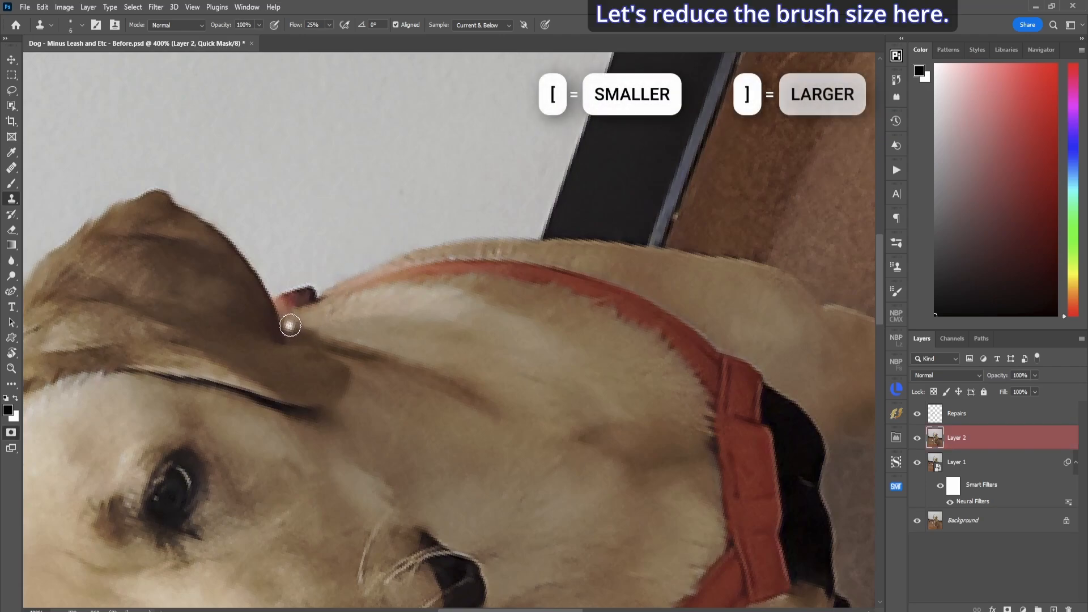
{"action": "key", "text": "b"}
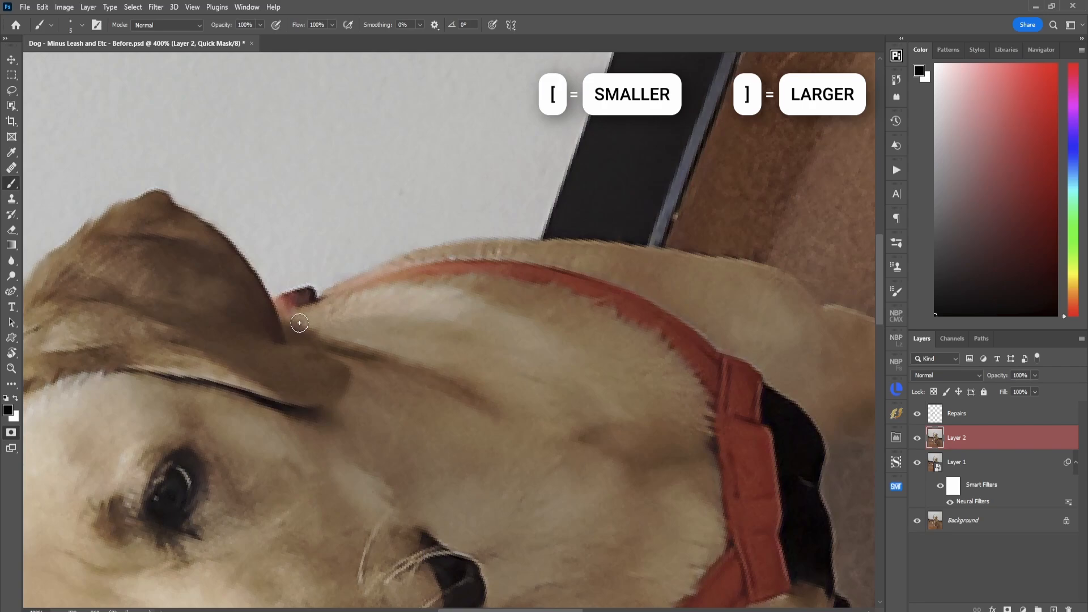
{"action": "mouse_move", "coordinate": [275, 318]}
{"action": "left_mouse_down"}
{"action": "mouse_move", "coordinate": [287, 314]}
{"action": "mouse_move", "coordinate": [271, 317]}
{"action": "mouse_move", "coordinate": [257, 289]}
{"action": "left_mouse_up"}
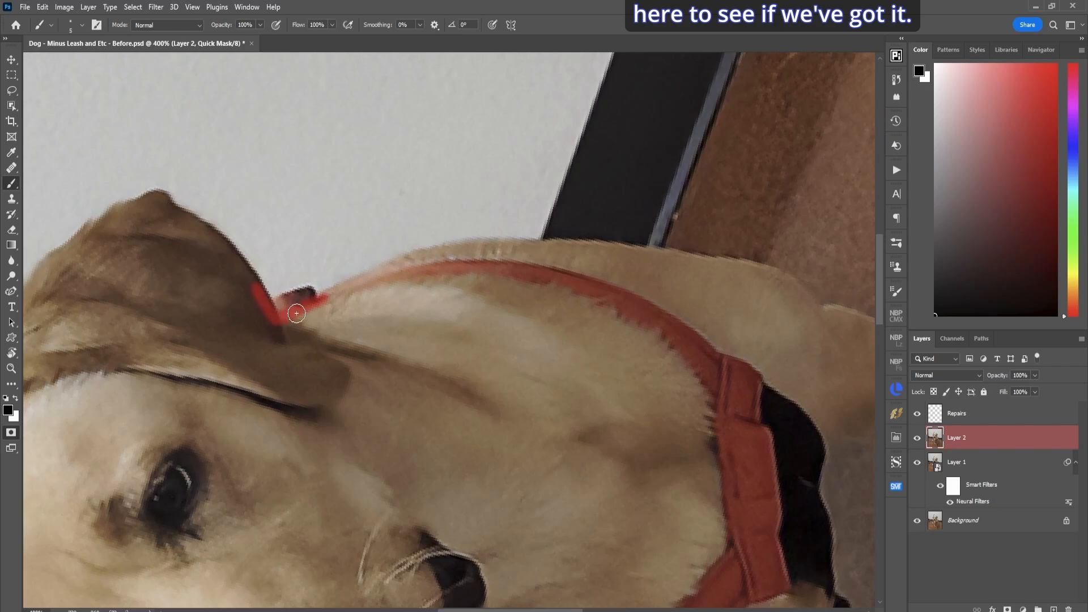
{"action": "key", "text": "q"}
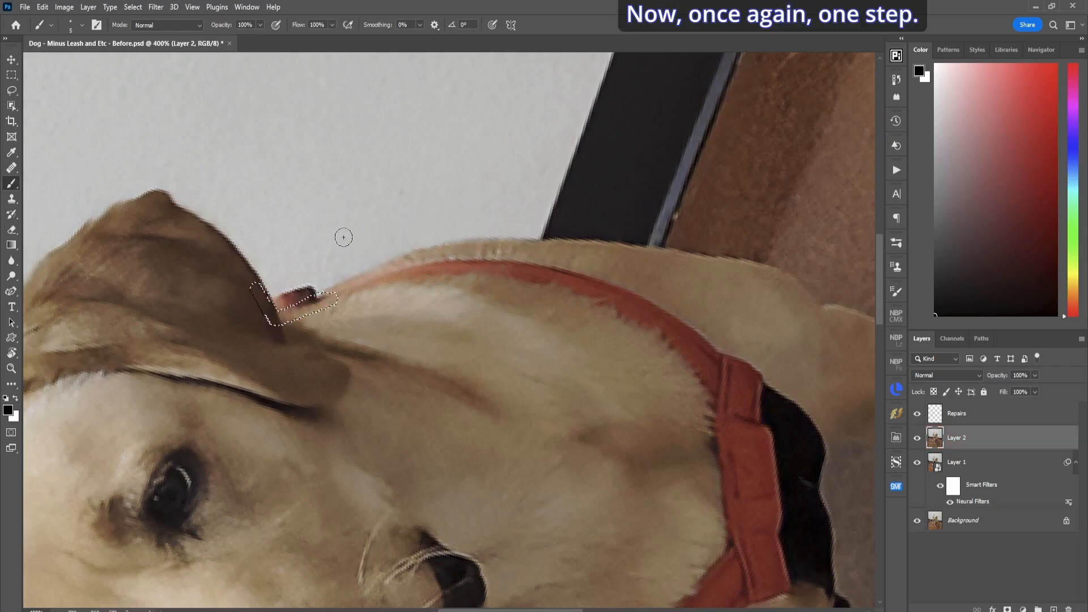
Step: Clone wall texture over the red and black harness tip behind the ear, and deselect
{"action": "key", "text": "s"}
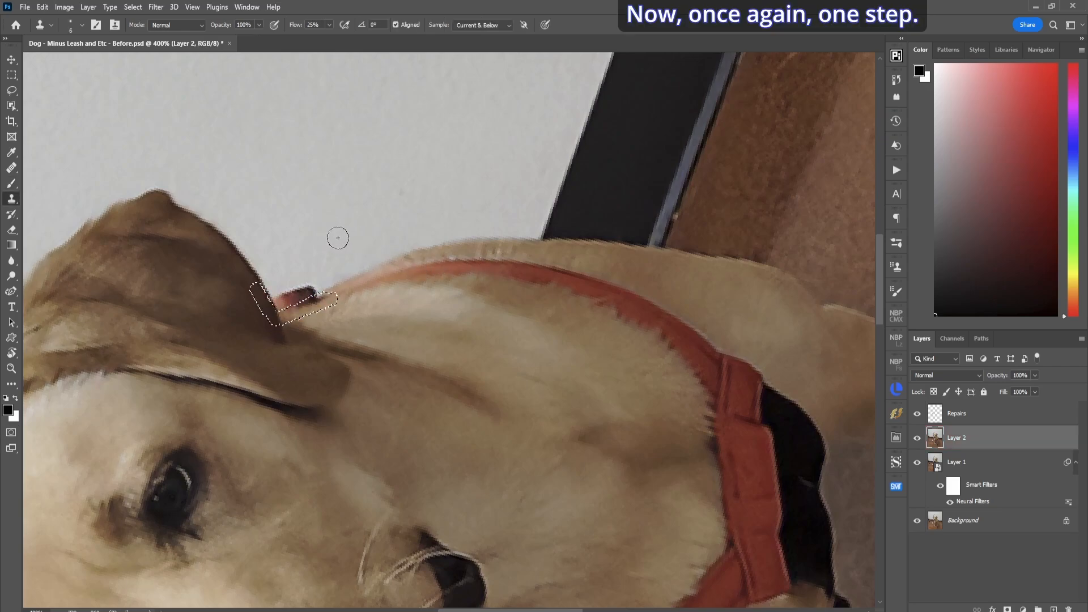
{"action": "left_click", "coordinate": [303, 246], "text": "alt"}
{"action": "left_click_drag", "start_coordinate": [313, 279], "coordinate": [295, 297]}
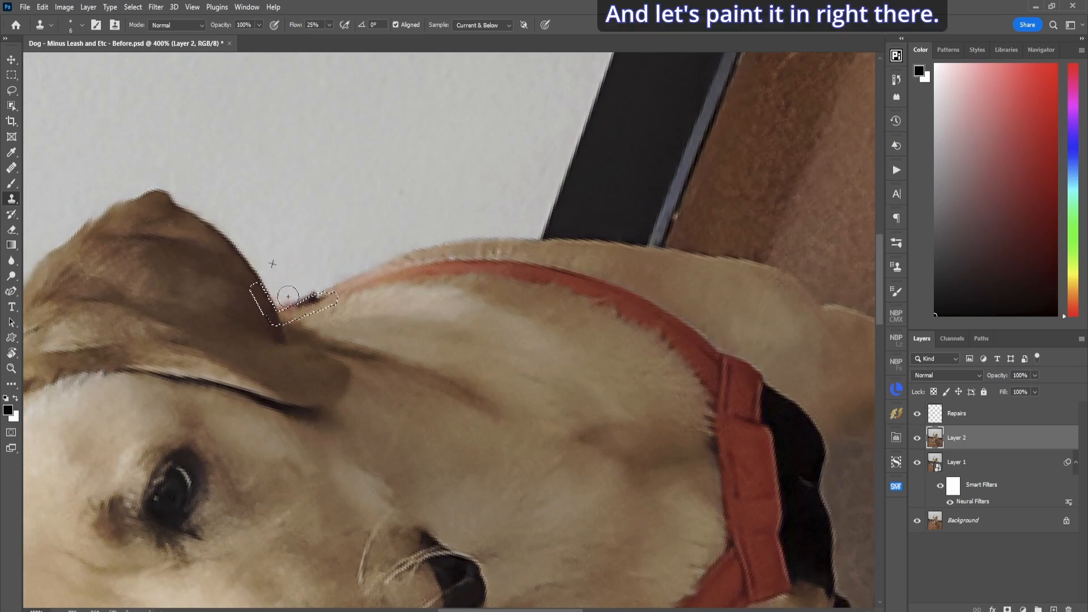
{"action": "key", "text": "ctrl+d"}
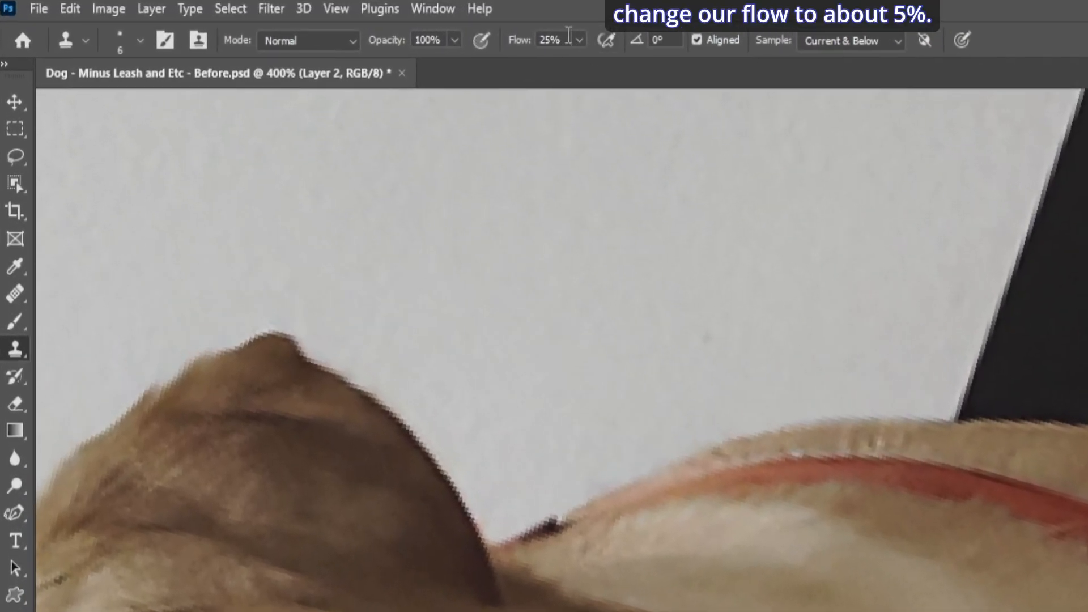
Step: Set the Clone Stamp flow to 5% and clone fur over the dark harness remnant on the neck edge behind the ear
{"action": "left_click", "coordinate": [313, 25]}
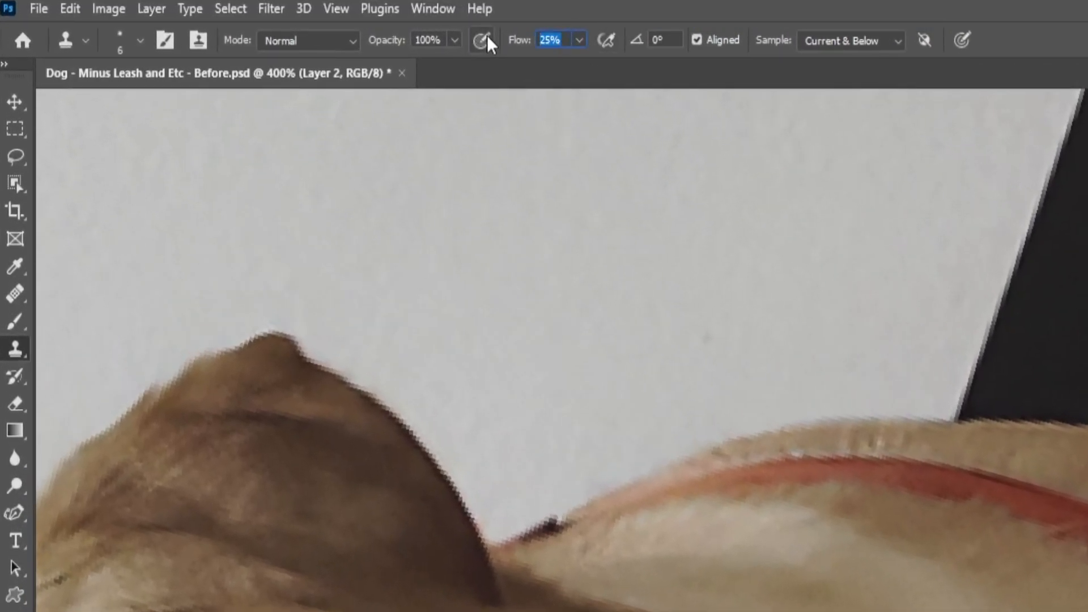
{"action": "type", "text": "5"}
{"action": "key", "text": "Return"}
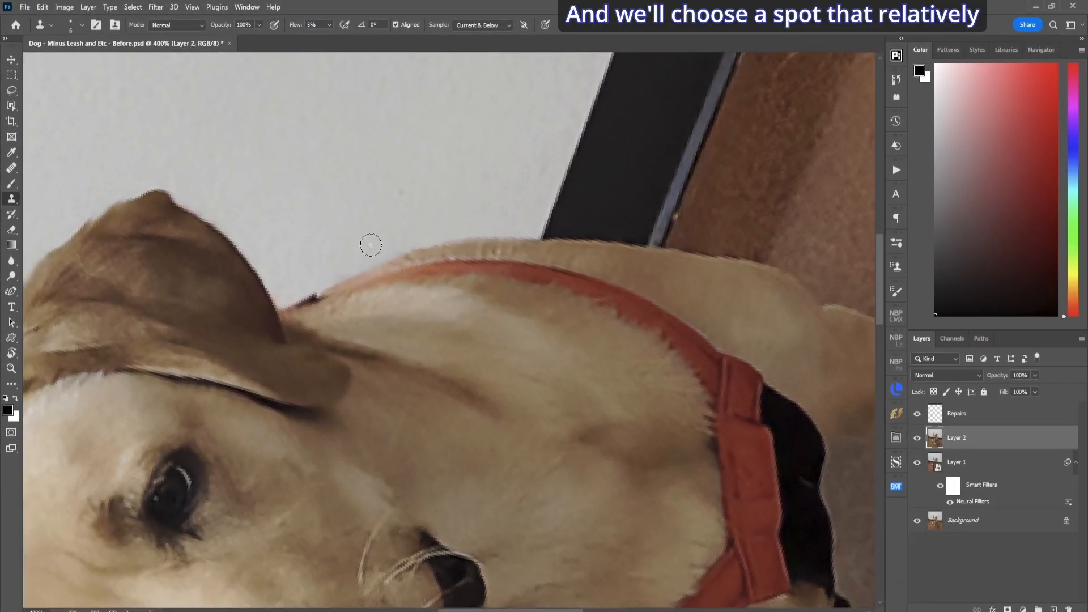
{"action": "left_click", "coordinate": [381, 329], "text": "alt"}
{"action": "mouse_move", "coordinate": [314, 301]}
{"action": "left_mouse_down"}
{"action": "mouse_move", "coordinate": [339, 294]}
{"action": "mouse_move", "coordinate": [293, 312]}
{"action": "left_mouse_up"}
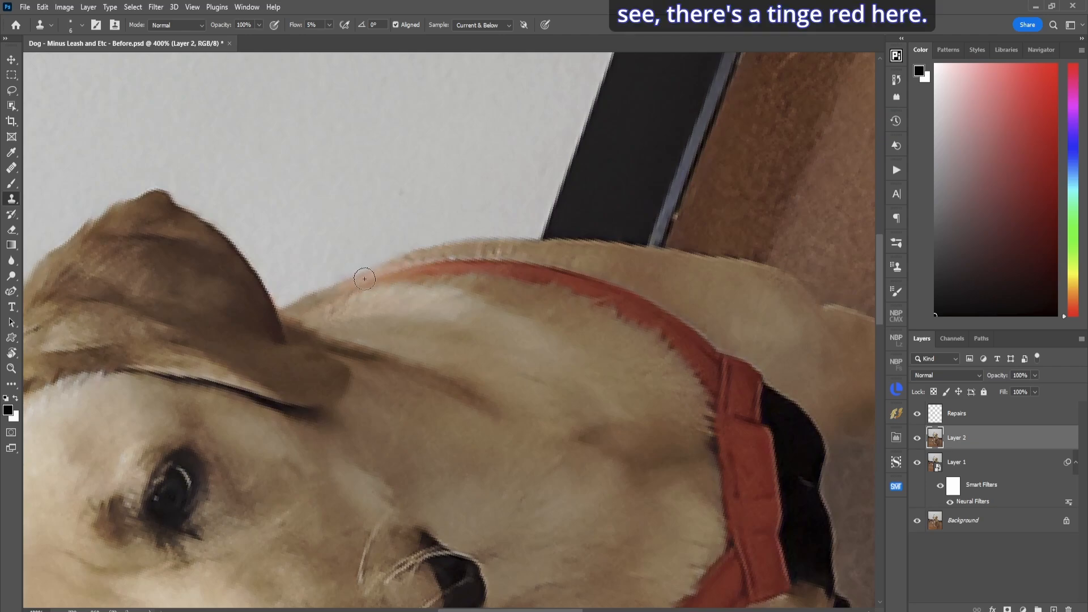
Step: Clone clean fur over the red tinge along the neck's outer edge where the harness strap begins
{"action": "left_click", "coordinate": [603, 348], "text": "alt"}
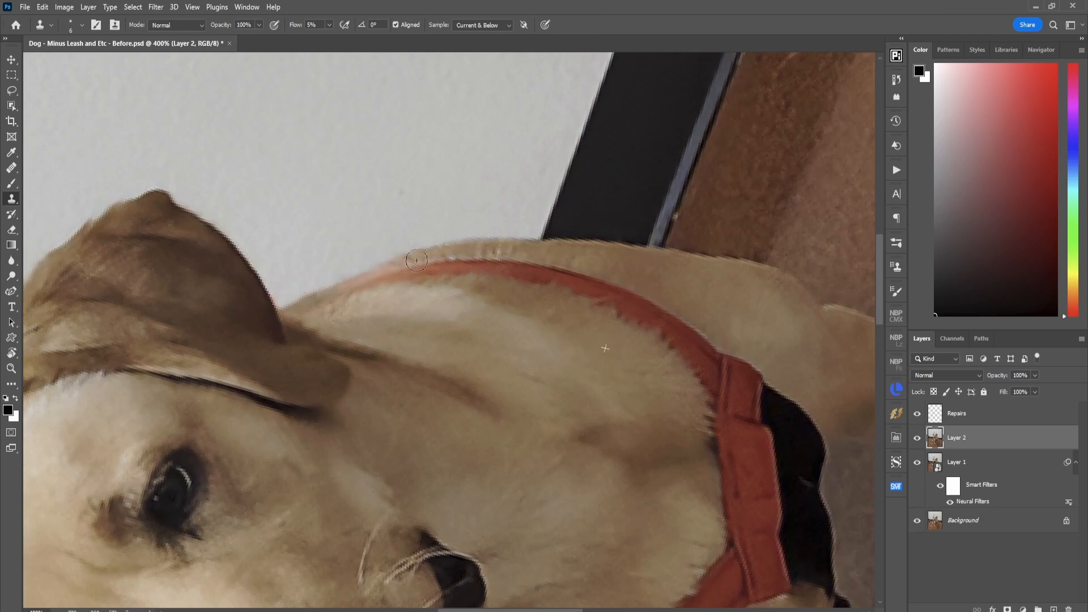
{"action": "mouse_move", "coordinate": [409, 261]}
{"action": "left_mouse_down"}
{"action": "mouse_move", "coordinate": [365, 276]}
{"action": "mouse_move", "coordinate": [411, 263]}
{"action": "mouse_move", "coordinate": [350, 280]}
{"action": "mouse_move", "coordinate": [420, 262]}
{"action": "mouse_move", "coordinate": [361, 281]}
{"action": "left_mouse_up"}
{"action": "key", "text": "r"}
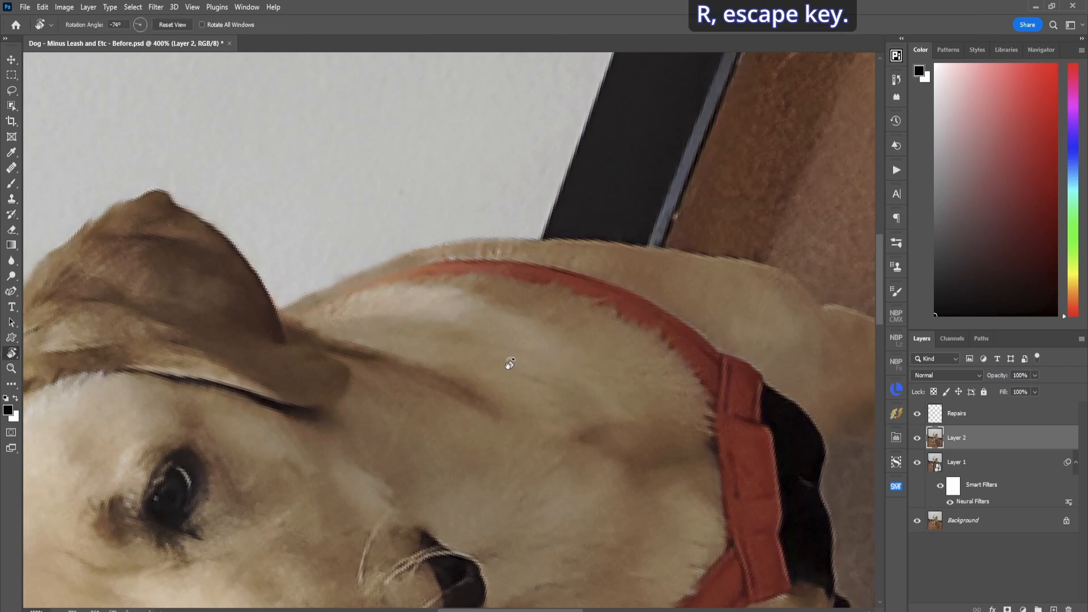
{"action": "key", "text": "Escape"}
{"action": "key", "text": "ctrl+0"}
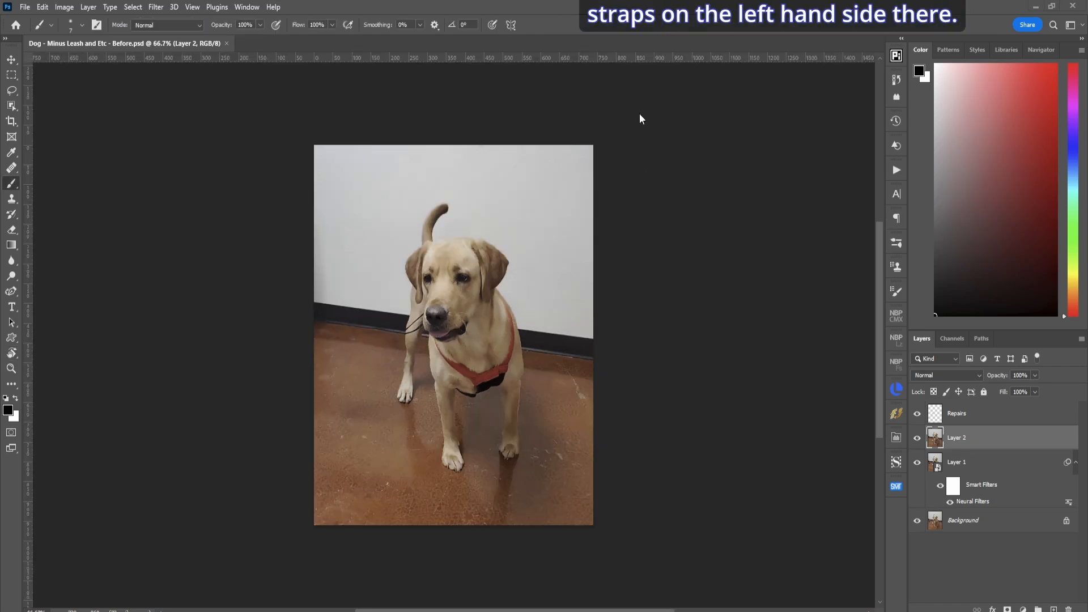
Step: Paint a Quick Mask over both leash straps crossing the rear leg beside the muzzle, and convert it to a selection
{"action": "key", "text": "z"}
{"action": "left_click_drag", "start_coordinate": [419, 331], "coordinate": [416, 332]}
{"action": "left_click", "coordinate": [423, 331]}
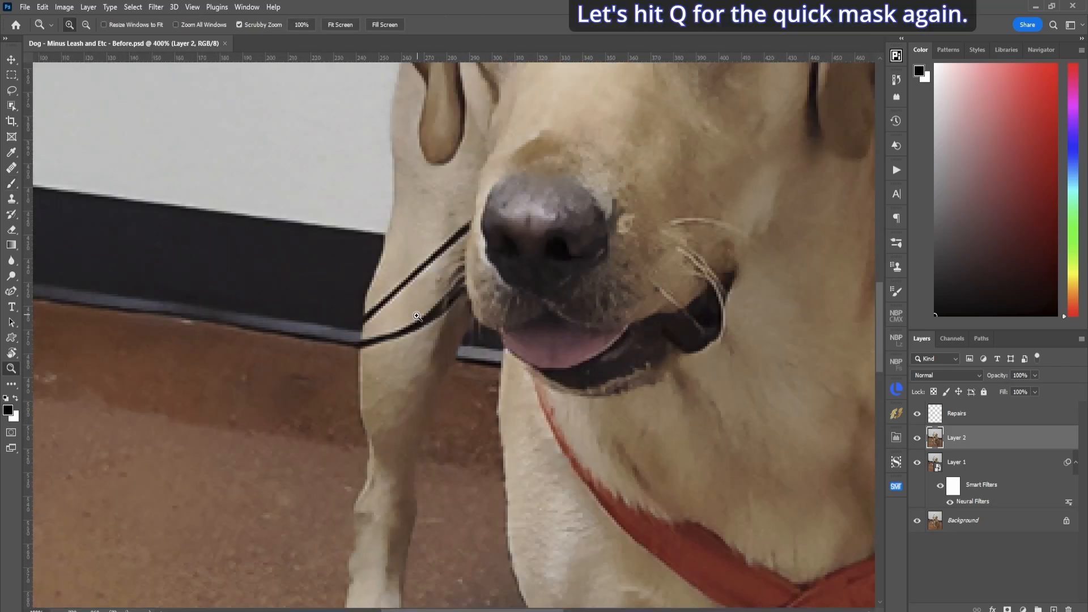
{"action": "key", "text": "q"}
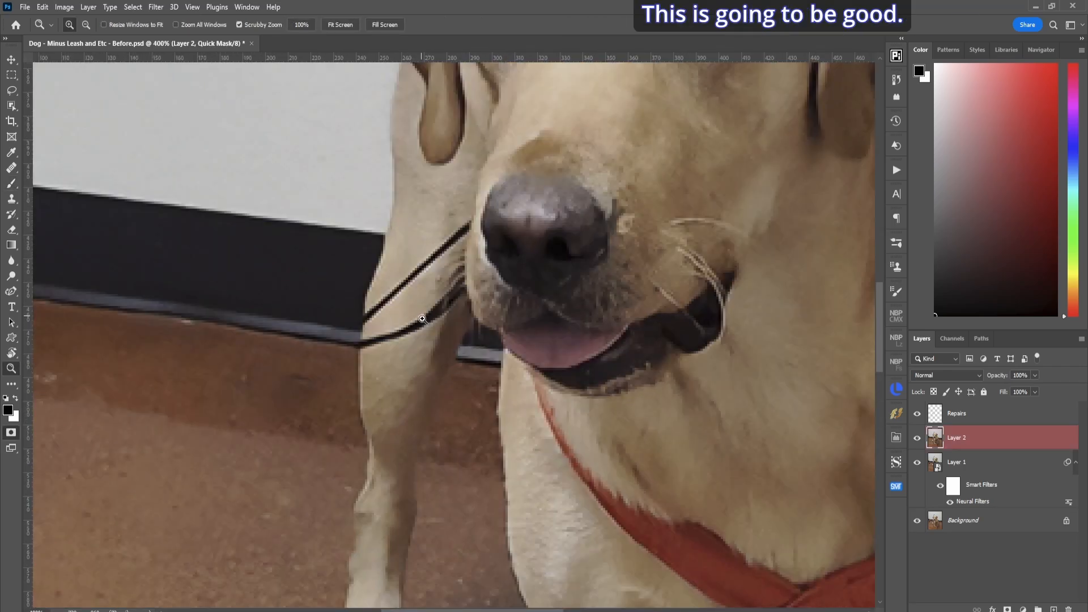
{"action": "key", "text": "b"}
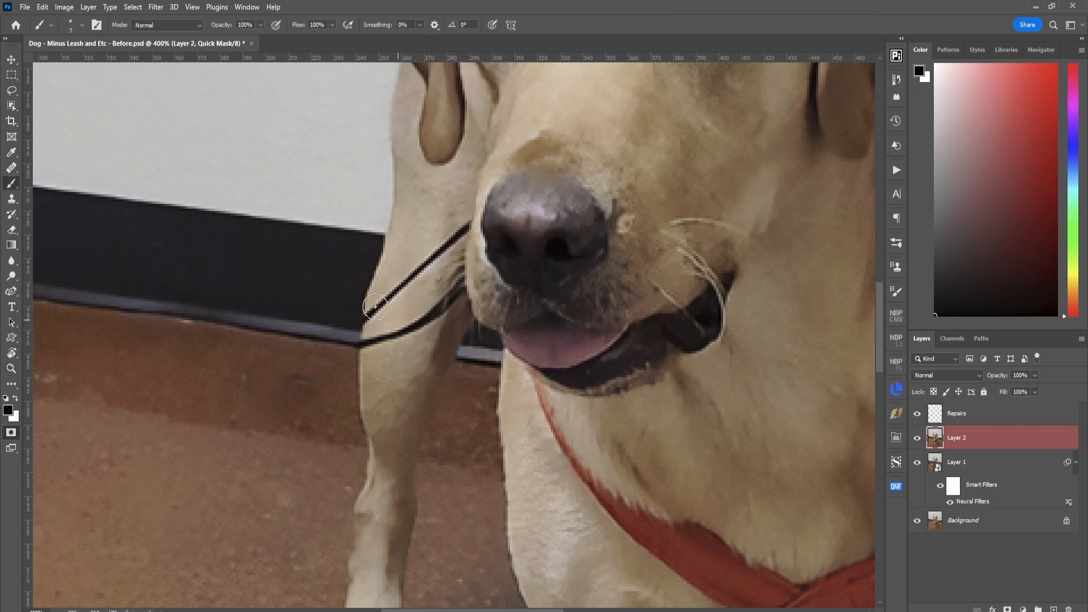
{"action": "left_click", "coordinate": [374, 313]}
{"action": "left_click_drag", "start_coordinate": [376, 313], "coordinate": [468, 224]}
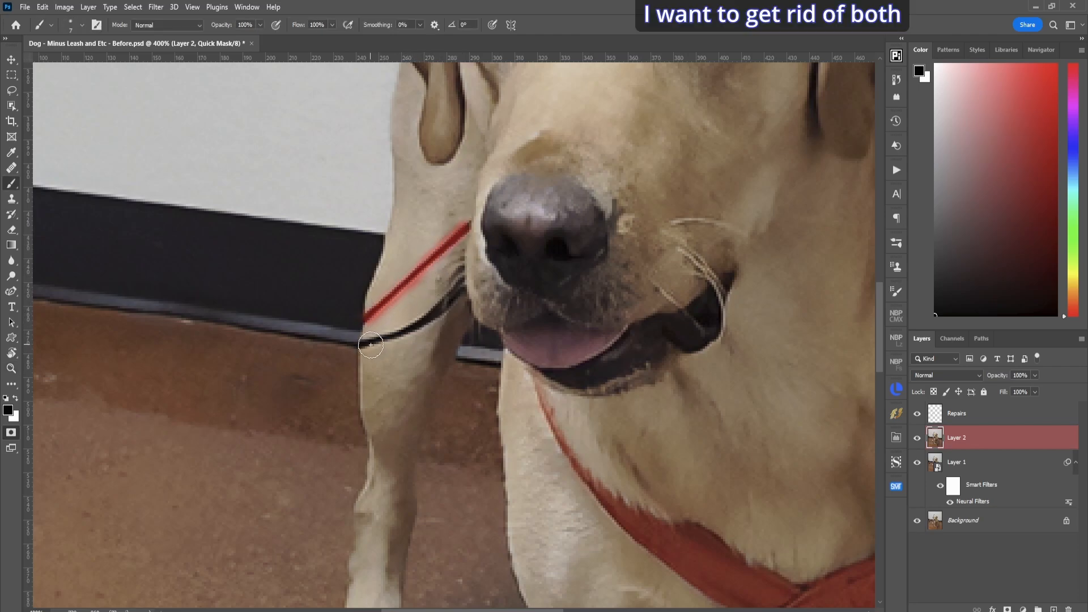
{"action": "mouse_move", "coordinate": [359, 344]}
{"action": "left_mouse_down"}
{"action": "mouse_move", "coordinate": [418, 325]}
{"action": "mouse_move", "coordinate": [456, 296]}
{"action": "left_mouse_up"}
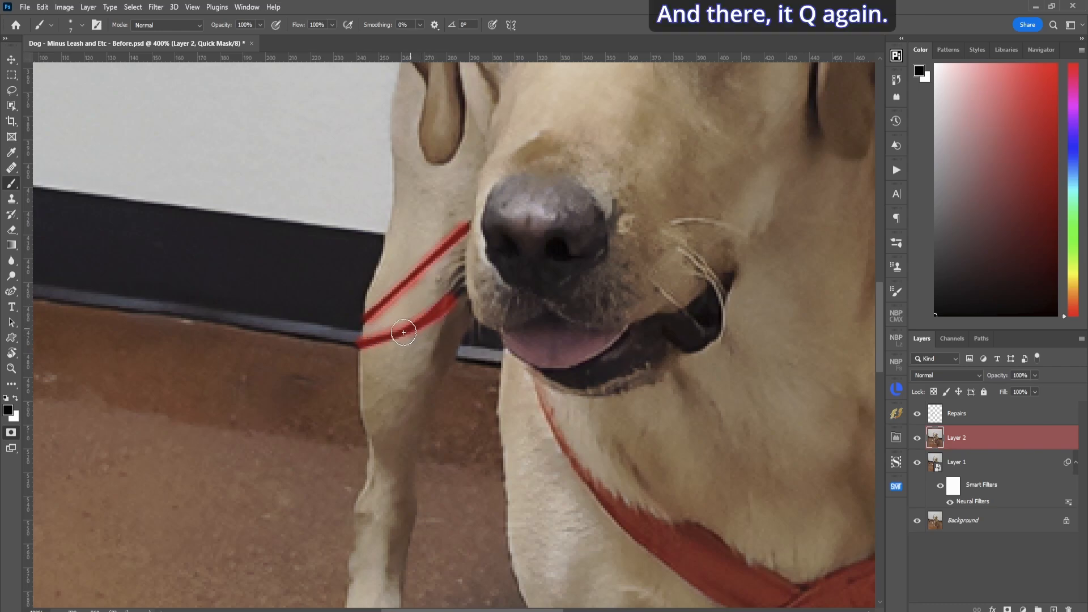
{"action": "key", "text": "q"}
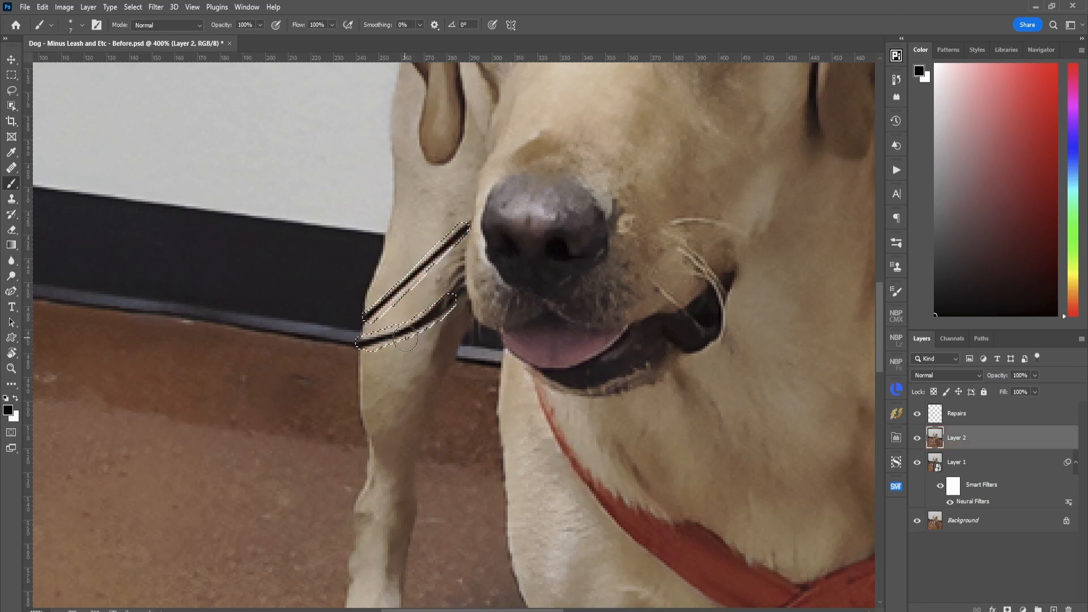
Step: Invert the Quick Mask selection so it covers the leash straps, and expand it by 1 pixel
{"action": "key", "text": "ctrl+shift+i"}
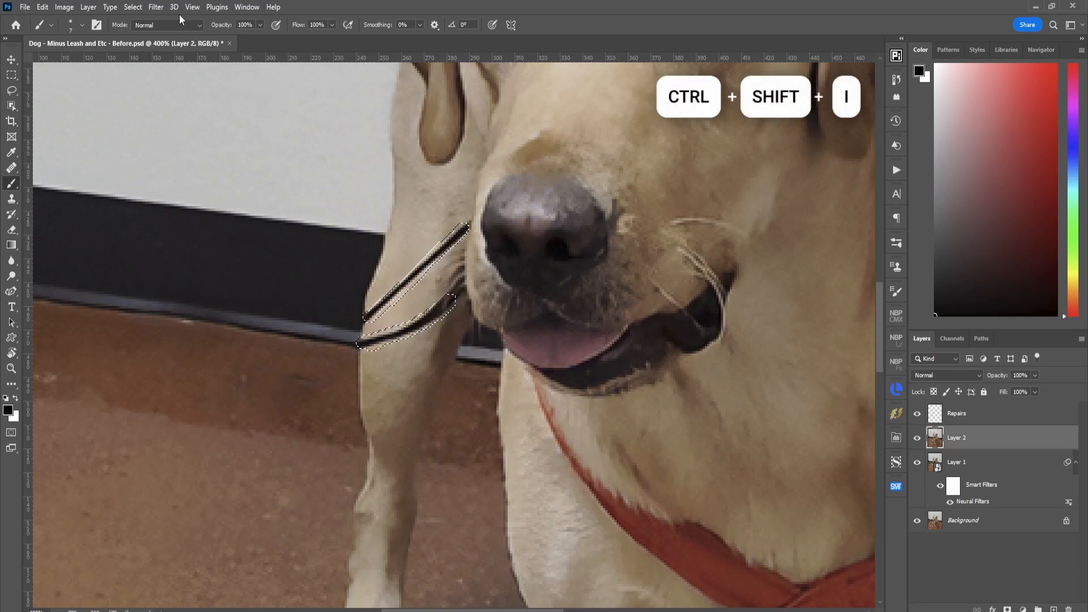
{"action": "left_click", "coordinate": [133, 7]}
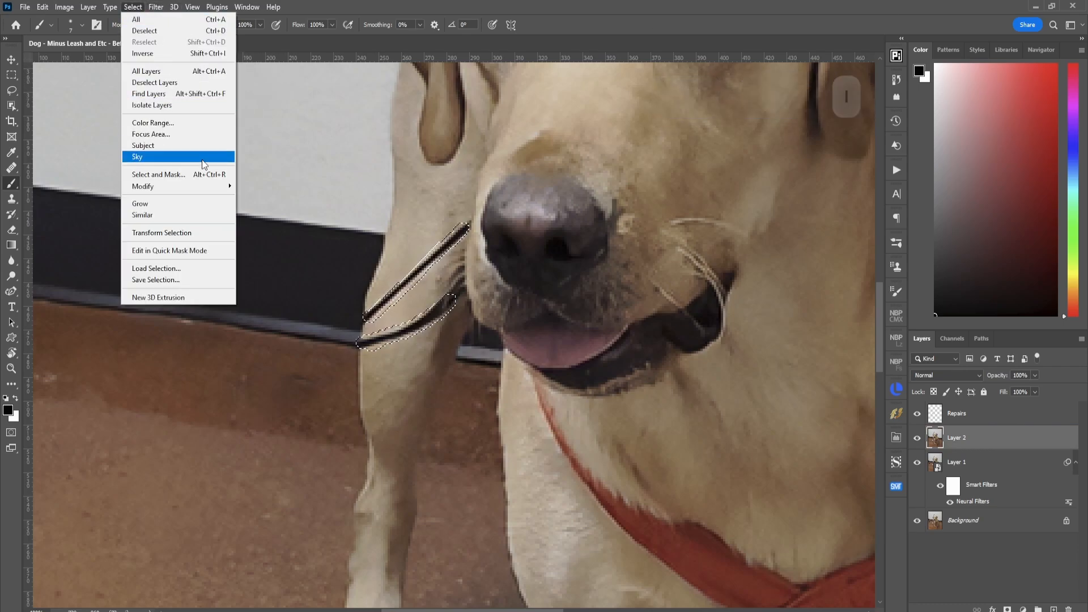
{"action": "mouse_move", "coordinate": [214, 185]}
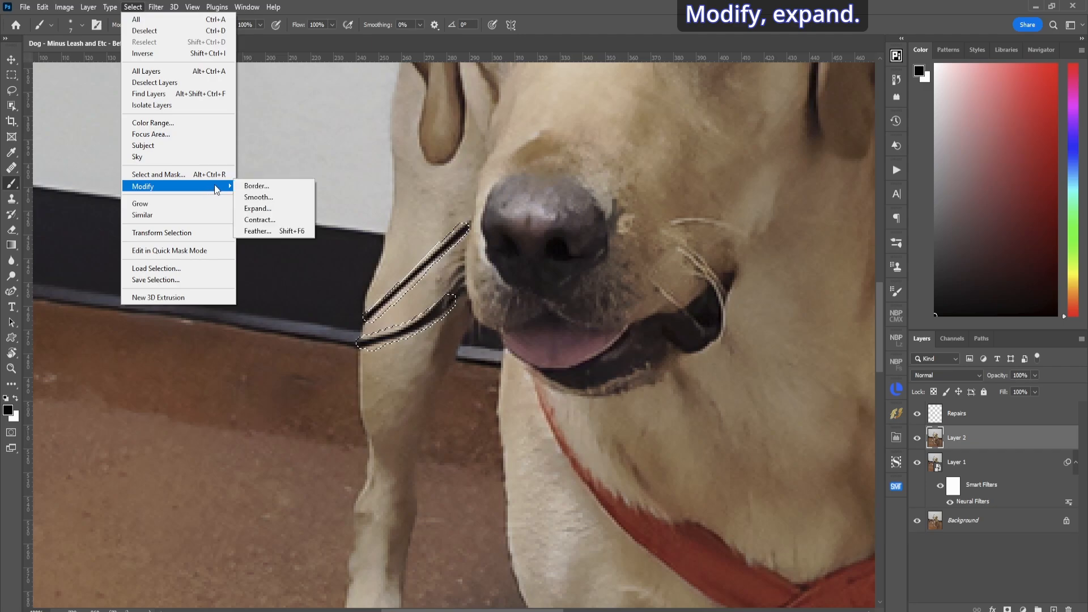
{"action": "left_click", "coordinate": [305, 210]}
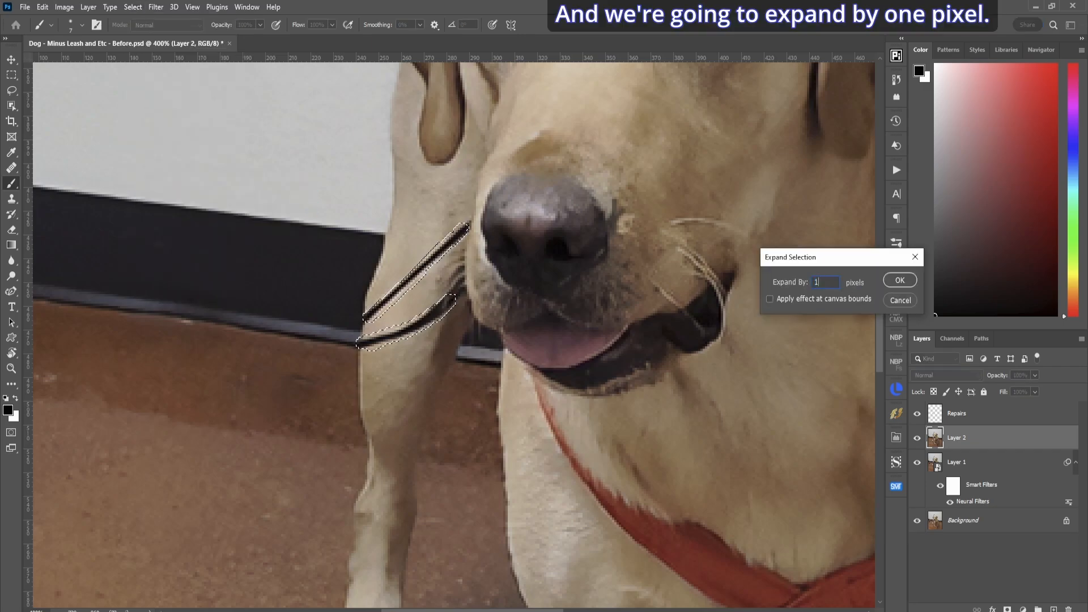
{"action": "key", "text": "Return"}
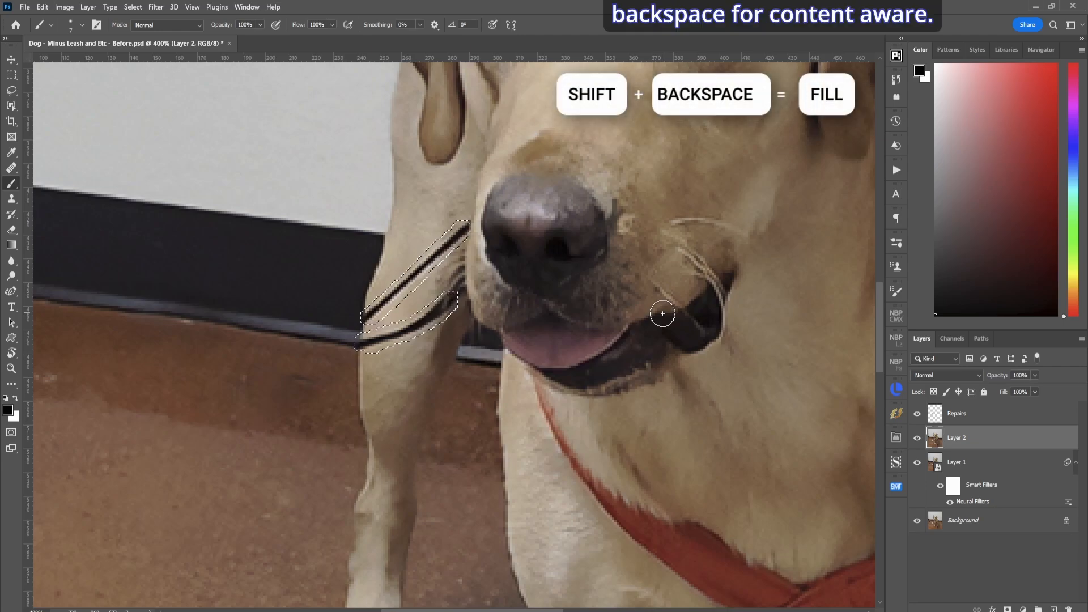
Step: Fill the selected leash straps on the rear leg using Content-Aware, and deselect
{"action": "key", "text": "shift+BackSpace"}
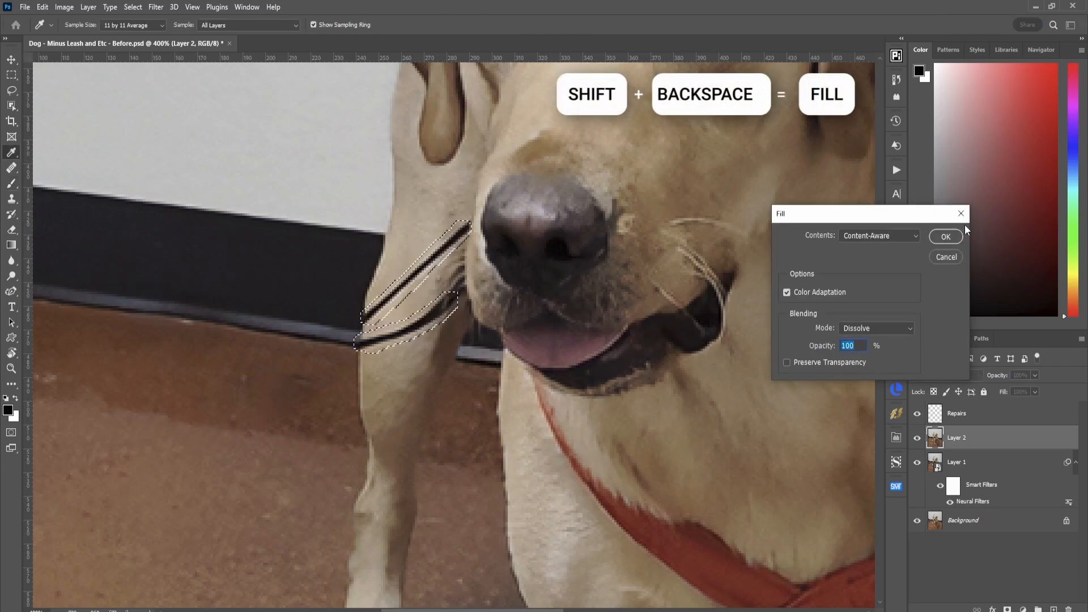
{"action": "left_click", "coordinate": [946, 236]}
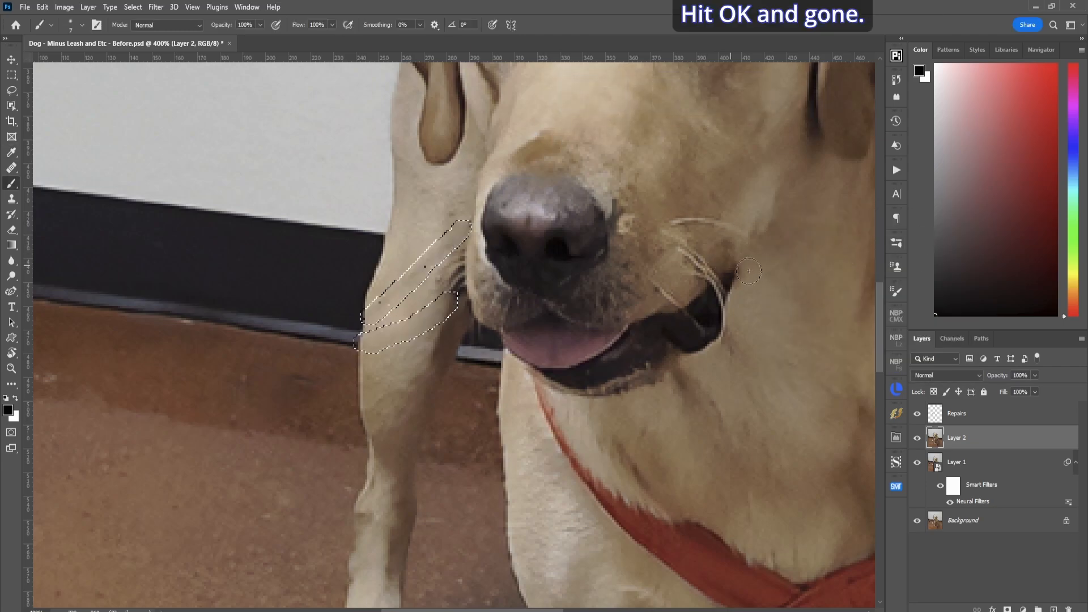
{"action": "key", "text": "ctrl+d"}
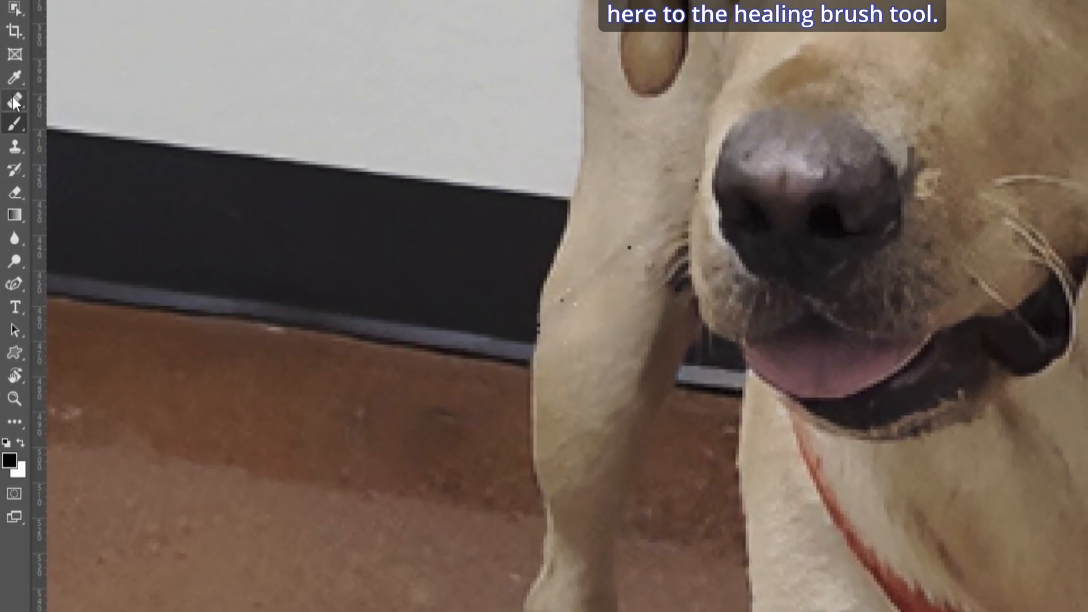
Step: Heal the leftover dark specks on the rear leg with the Healing Brush, sampling clean fur just below them
{"action": "right_click", "coordinate": [12, 167]}
{"action": "left_click", "coordinate": [77, 114]}
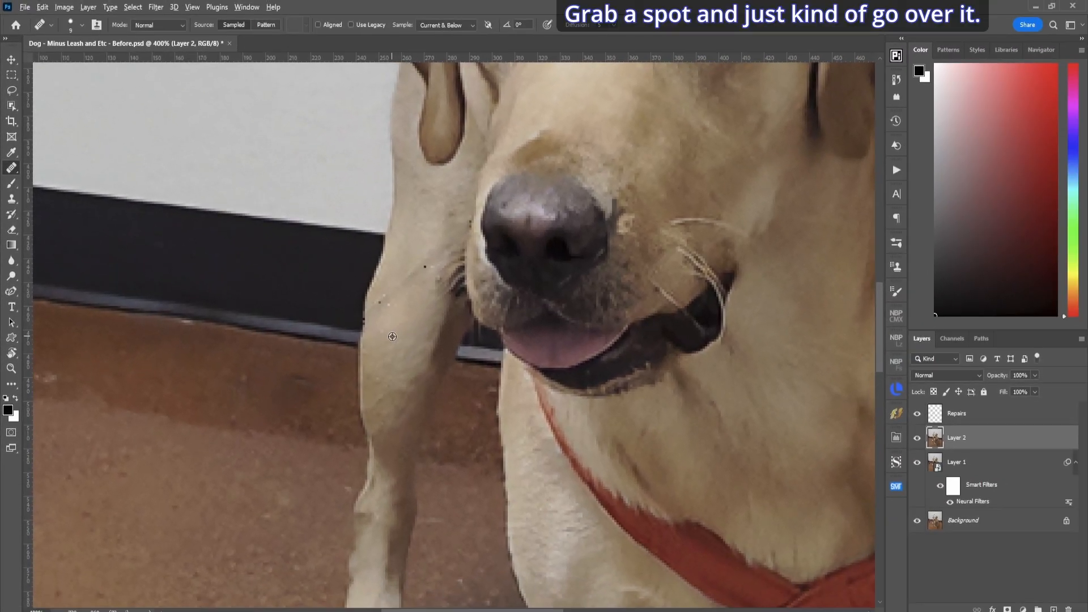
{"action": "left_click", "coordinate": [393, 336], "text": "alt"}
{"action": "left_click_drag", "start_coordinate": [388, 313], "coordinate": [386, 319]}
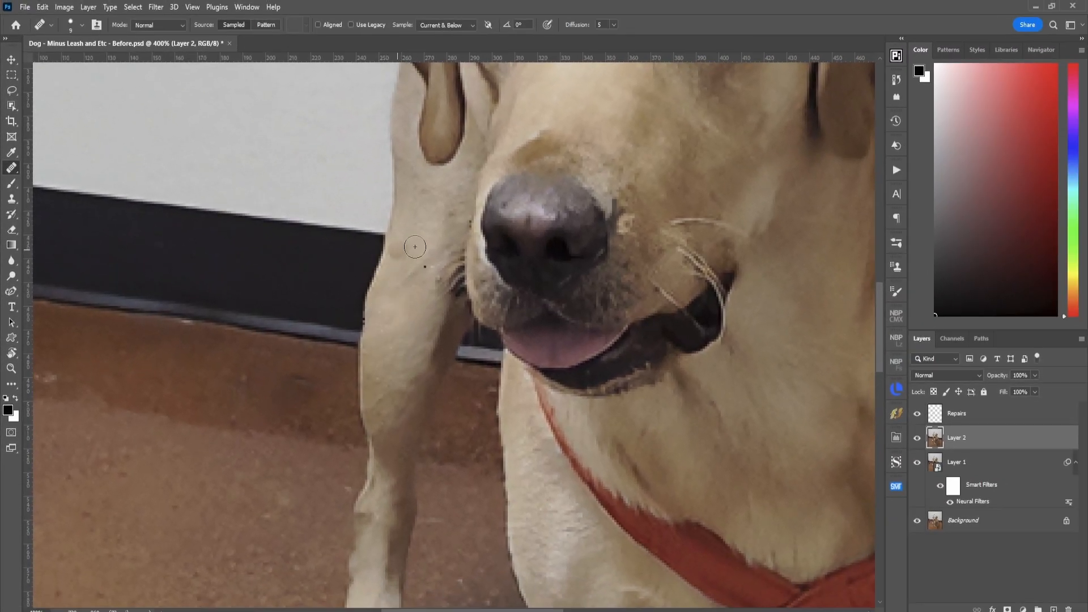
{"action": "left_click_drag", "start_coordinate": [402, 278], "coordinate": [424, 258]}
Step: Paint a Quick Mask on the fur along the chest edge bordering the thin black strap under the harness, and convert it to a selection
{"action": "key", "text": "ctrl+0"}
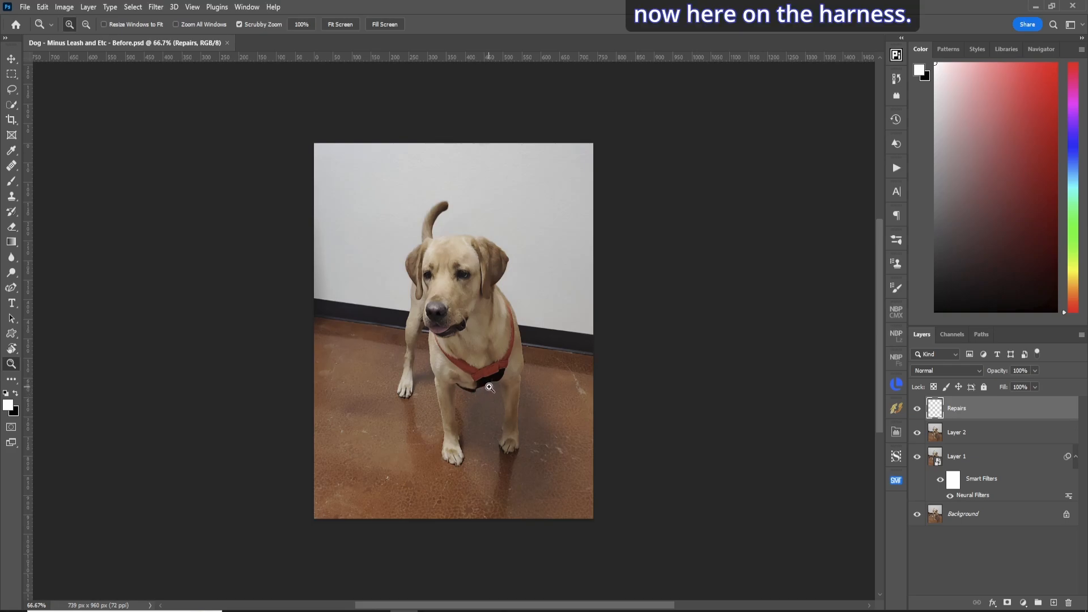
{"action": "left_click", "coordinate": [490, 387]}
{"action": "left_click", "coordinate": [490, 387]}
{"action": "left_click", "coordinate": [489, 387]}
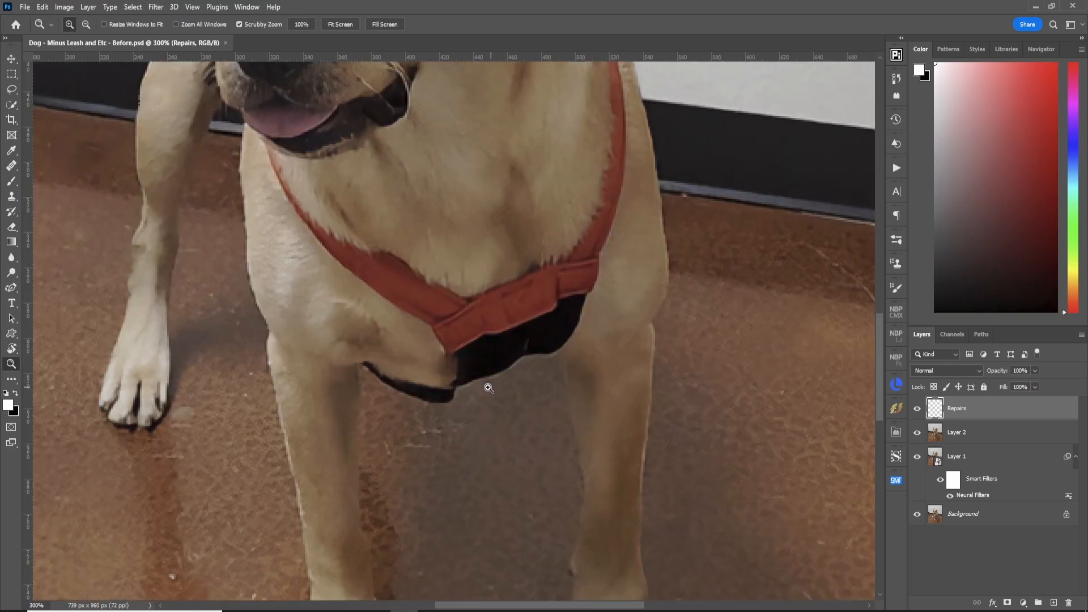
{"action": "left_click", "coordinate": [489, 388]}
{"action": "key", "text": "r"}
{"action": "left_click_drag", "start_coordinate": [489, 387], "coordinate": [383, 274]}
{"action": "key", "text": "q"}
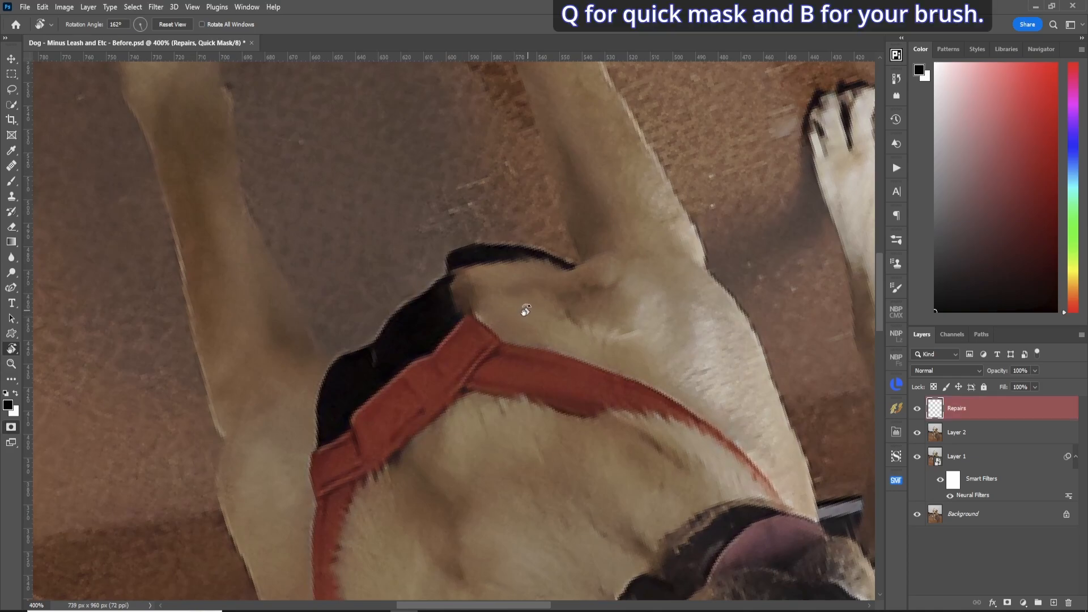
{"action": "key", "text": "b"}
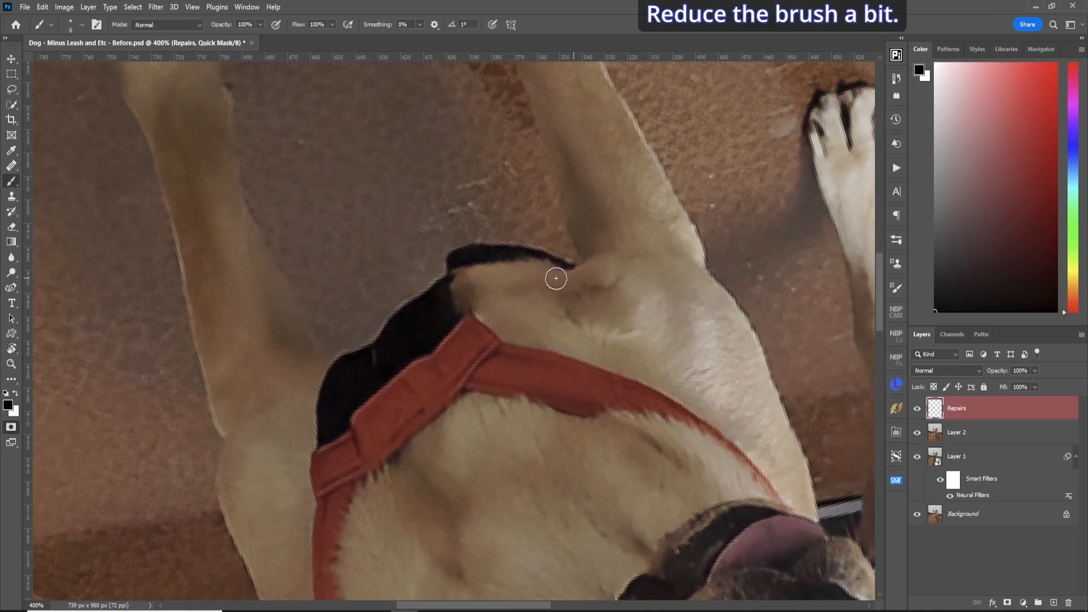
{"action": "mouse_move", "coordinate": [551, 275]}
{"action": "left_mouse_down"}
{"action": "mouse_move", "coordinate": [522, 268]}
{"action": "mouse_move", "coordinate": [549, 268]}
{"action": "mouse_move", "coordinate": [486, 267]}
{"action": "mouse_move", "coordinate": [455, 281]}
{"action": "mouse_move", "coordinate": [537, 275]}
{"action": "left_mouse_up"}
{"action": "left_click_drag", "start_coordinate": [581, 274], "coordinate": [586, 266]}
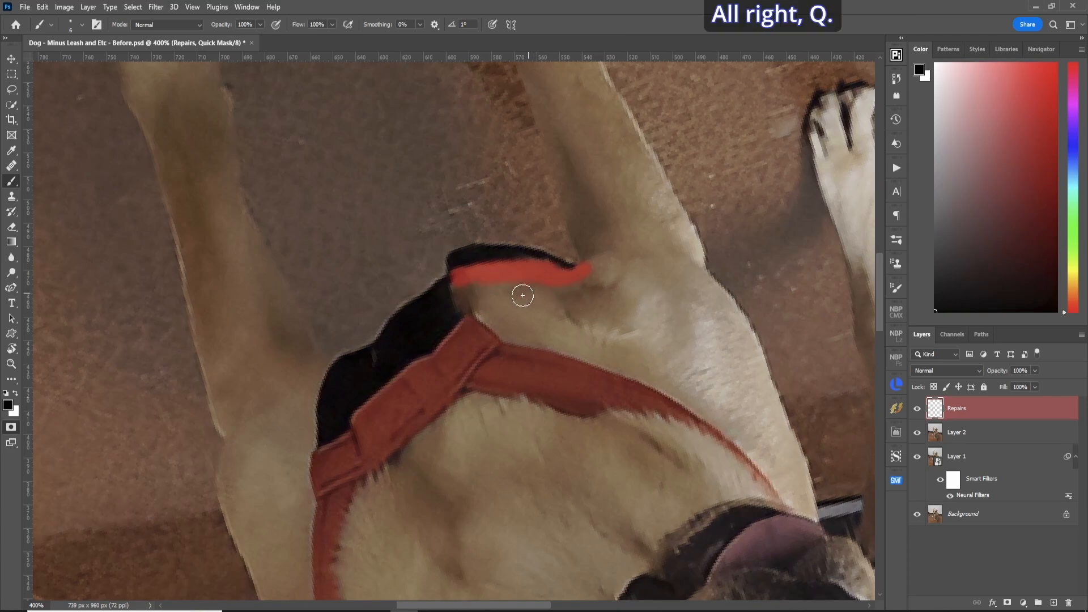
{"action": "key", "text": "q"}
Step: Clone nearby floor texture over the thin black strap along the chest edge with the Clone Stamp at 25% flow
{"action": "key", "text": "s"}
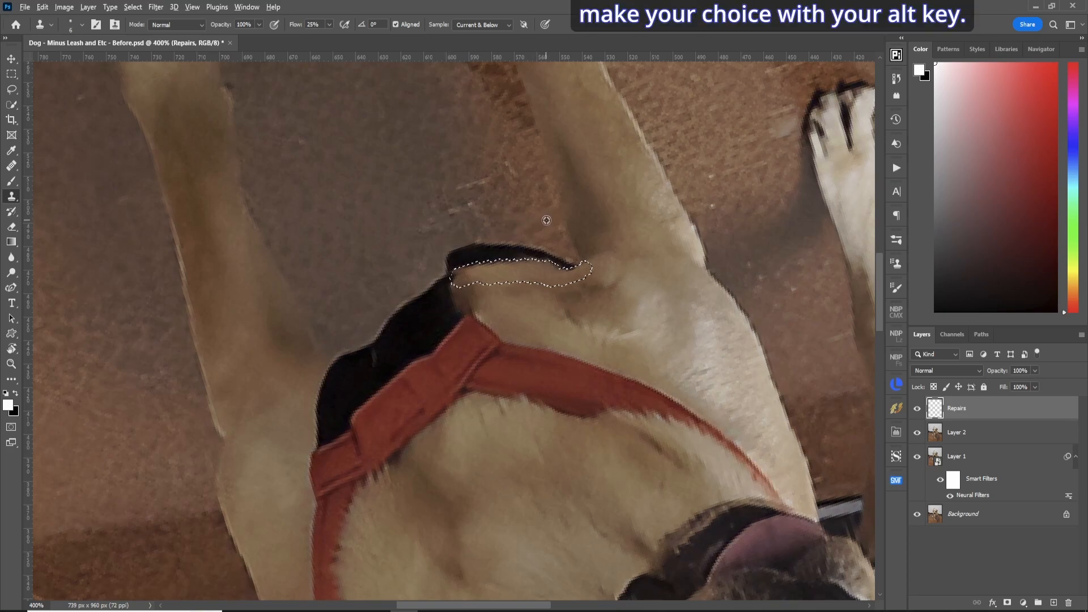
{"action": "left_click", "coordinate": [546, 224], "text": "alt"}
{"action": "mouse_move", "coordinate": [558, 261]}
{"action": "left_mouse_down"}
{"action": "mouse_move", "coordinate": [573, 264]}
{"action": "mouse_move", "coordinate": [550, 256]}
{"action": "mouse_move", "coordinate": [553, 245]}
{"action": "mouse_move", "coordinate": [490, 255]}
{"action": "mouse_move", "coordinate": [531, 260]}
{"action": "mouse_move", "coordinate": [521, 260]}
{"action": "mouse_move", "coordinate": [526, 252]}
{"action": "left_mouse_up"}
{"action": "left_click", "coordinate": [420, 270], "text": "alt"}
{"action": "mouse_move", "coordinate": [451, 271]}
{"action": "left_mouse_down"}
{"action": "mouse_move", "coordinate": [418, 274]}
{"action": "mouse_move", "coordinate": [479, 250]}
{"action": "mouse_move", "coordinate": [447, 252]}
{"action": "mouse_move", "coordinate": [460, 262]}
{"action": "mouse_move", "coordinate": [512, 251]}
{"action": "left_mouse_up"}
{"action": "left_click", "coordinate": [540, 237], "text": "alt"}
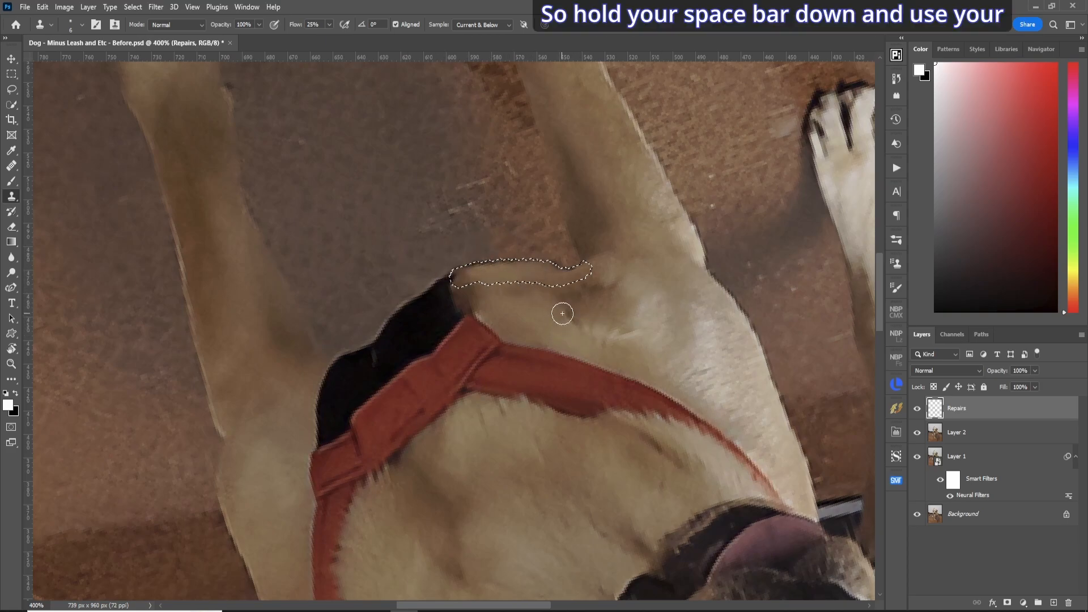
Step: Nudge the selection slightly inward from the chest edge to clean up the remaining rim, and deselect
{"action": "key", "text": "space"}
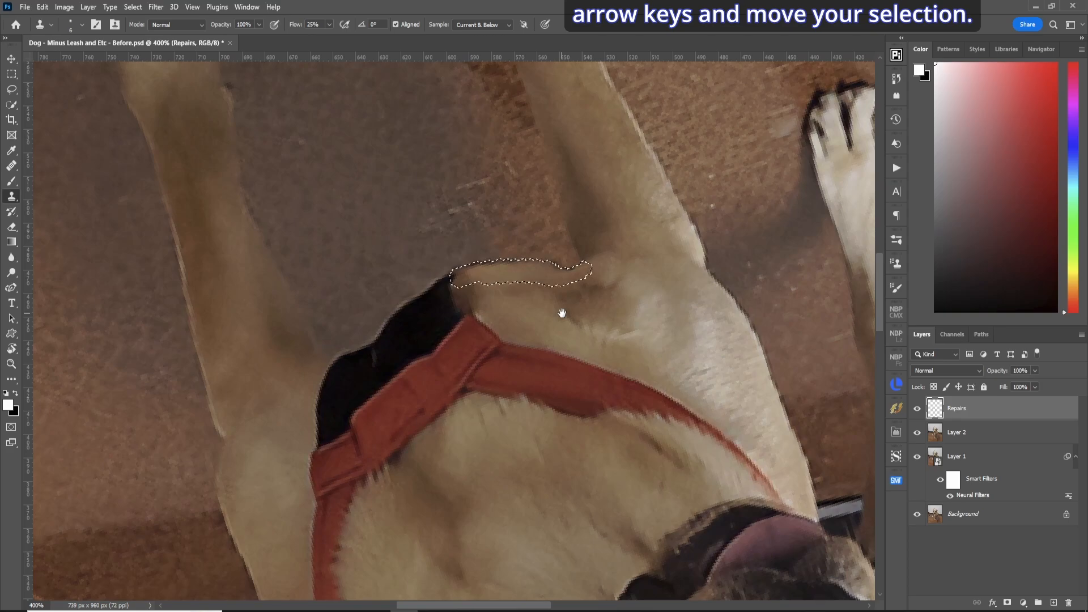
{"action": "key", "text": "Down"}
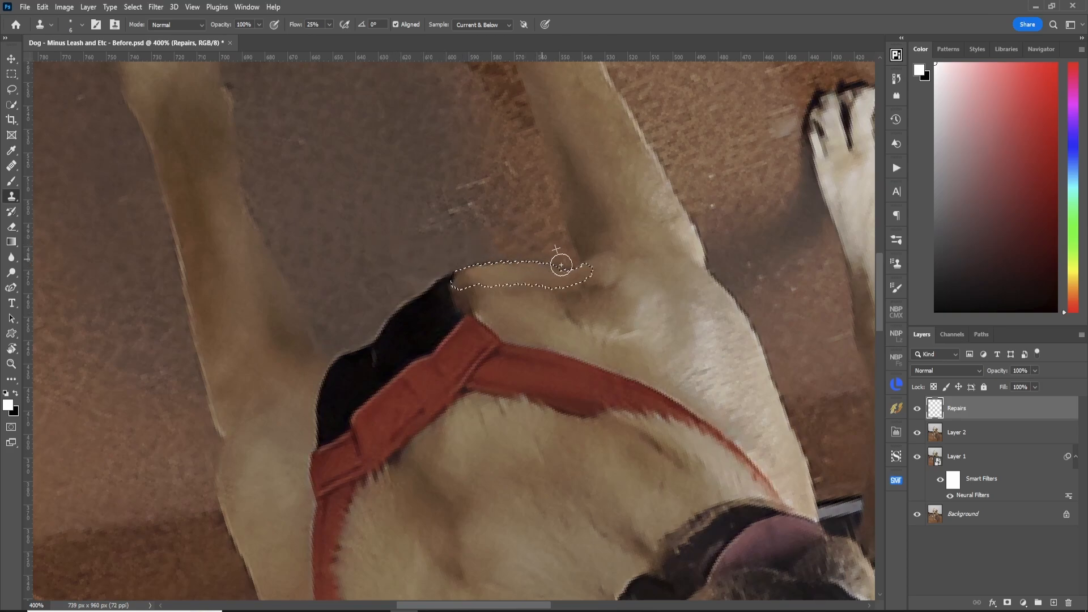
{"action": "key", "text": "ctrl+d"}
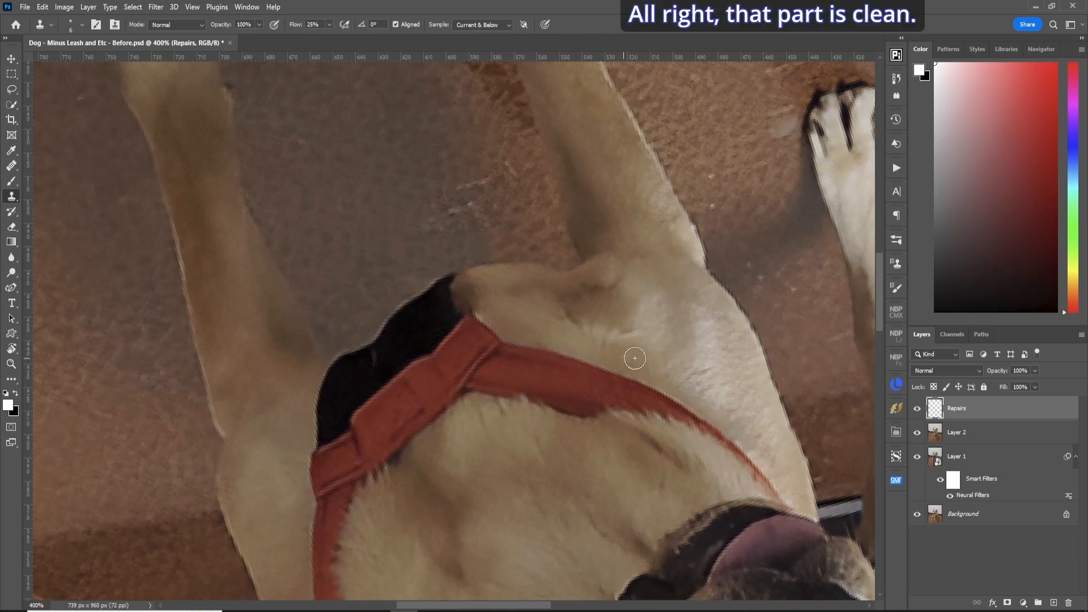
Step: Lasso the chest fur between the red harness strap and the front leg on Layer 2, and copy it to a new layer
{"action": "key", "text": "r"}
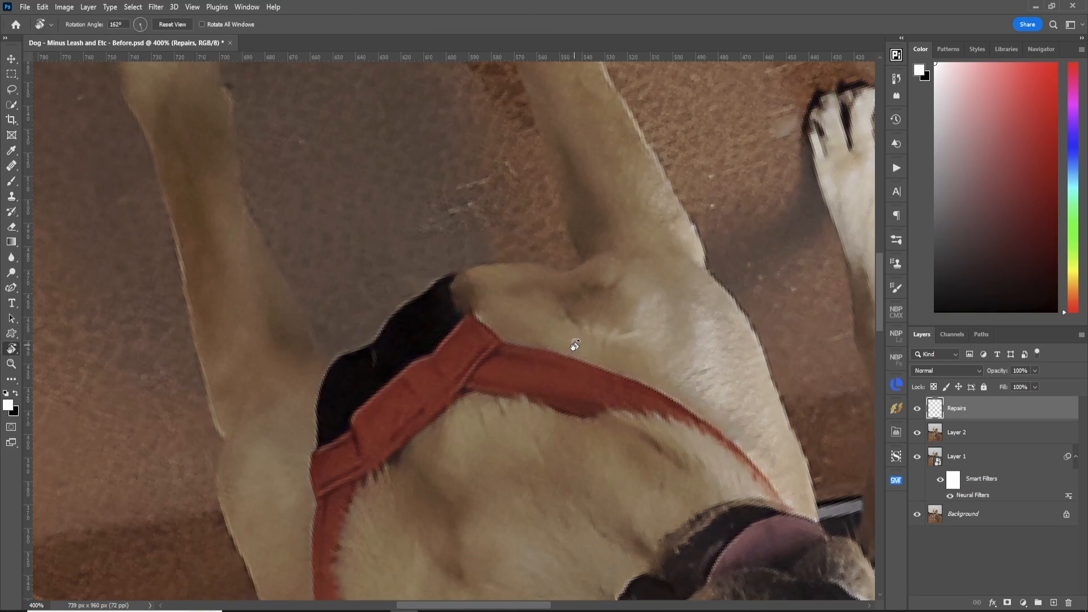
{"action": "key", "text": "Escape"}
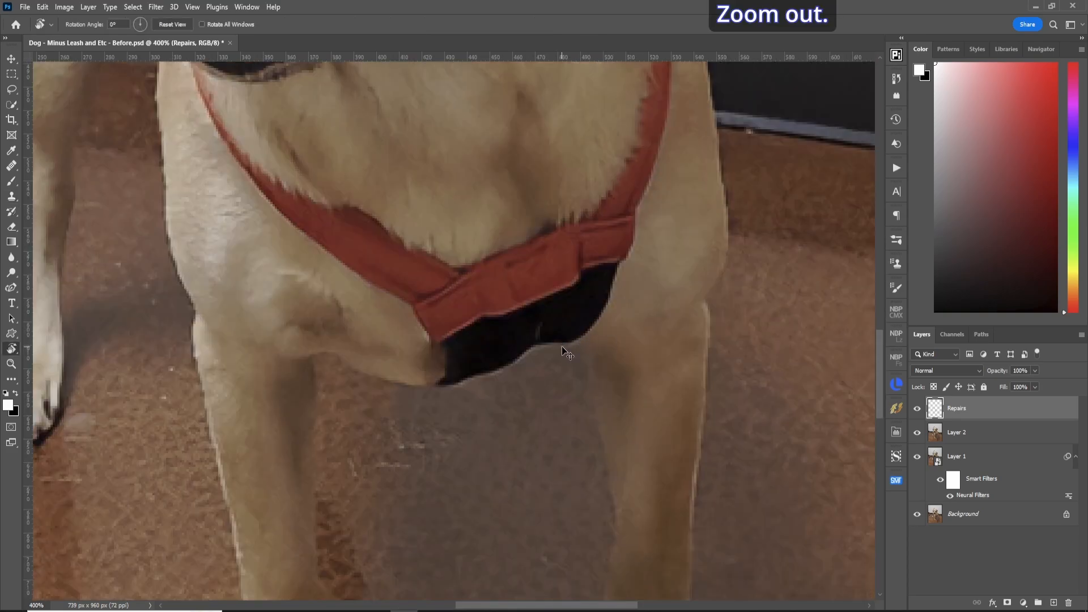
{"action": "key", "text": "ctrl+0"}
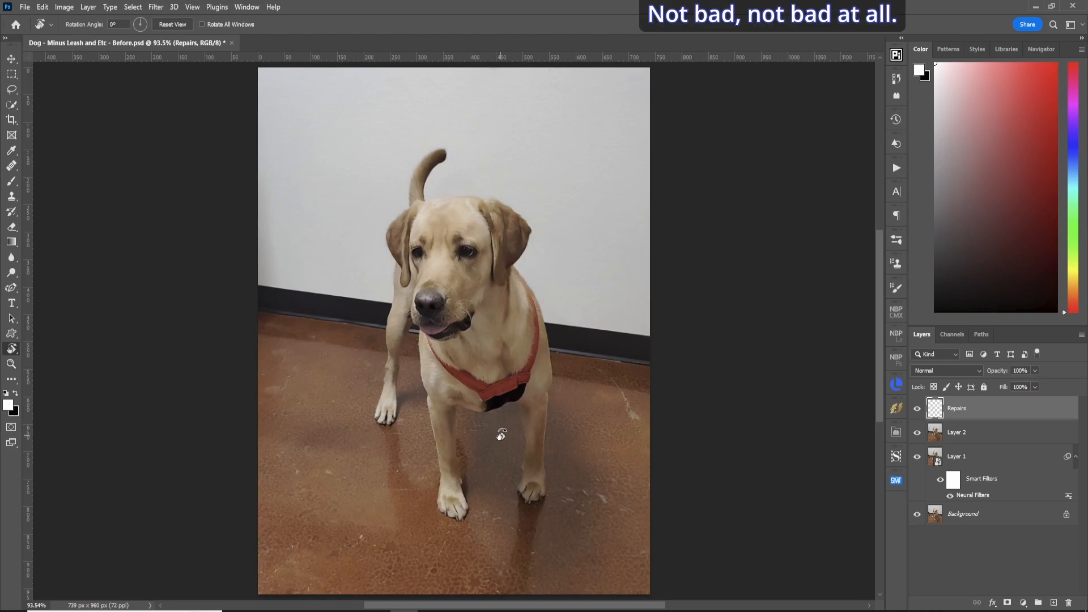
{"action": "key", "text": "z"}
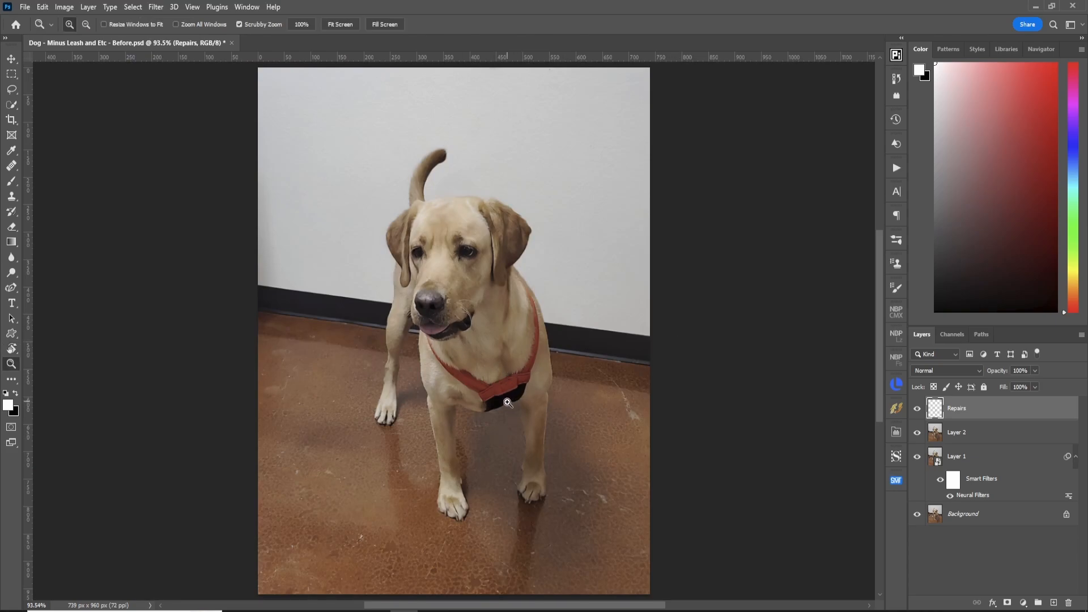
{"action": "left_click_drag", "start_coordinate": [513, 403], "coordinate": [623, 427]}
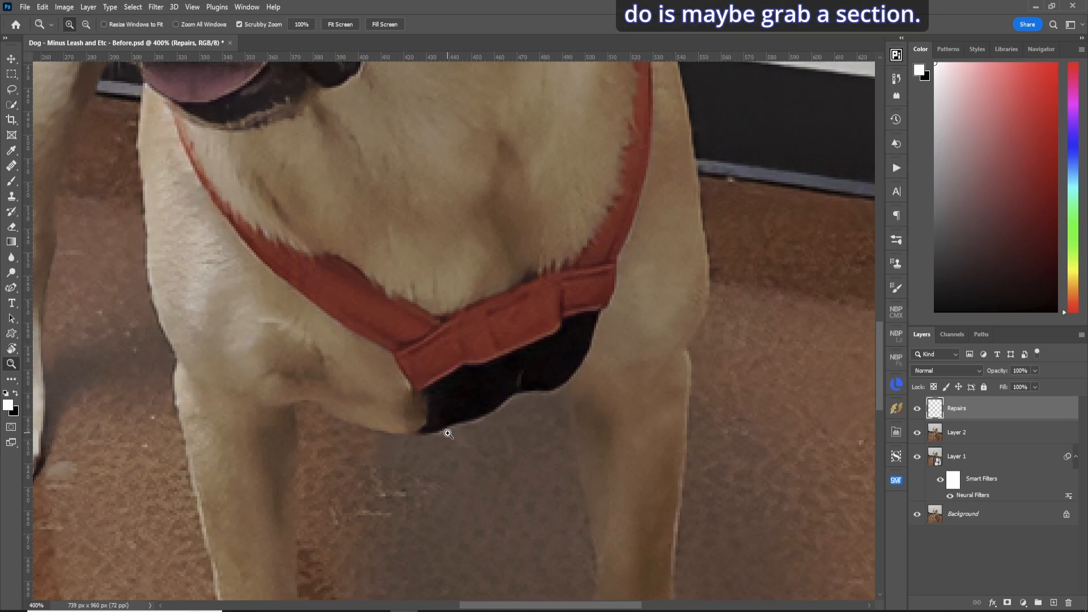
{"action": "left_click", "coordinate": [936, 435]}
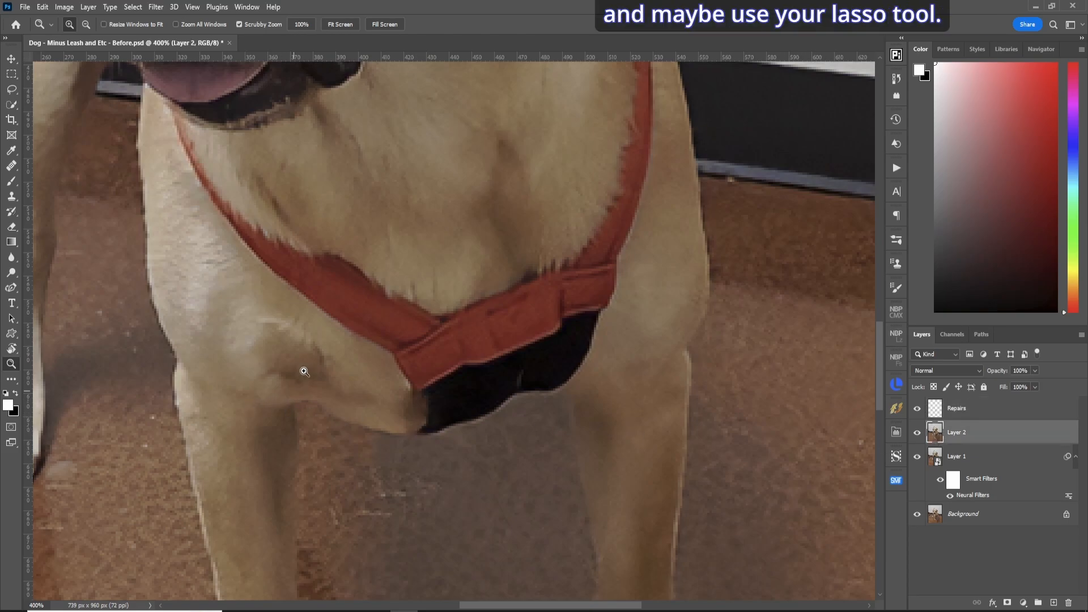
{"action": "left_click_drag", "start_coordinate": [12, 88], "coordinate": [60, 87]}
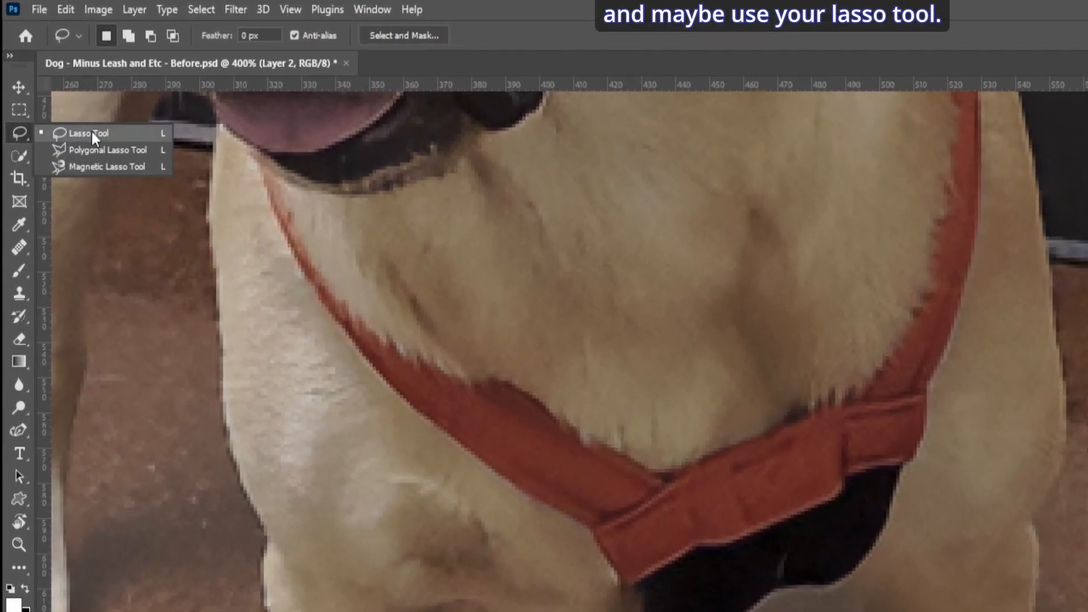
{"action": "left_click_drag", "start_coordinate": [92, 132], "coordinate": [92, 133]}
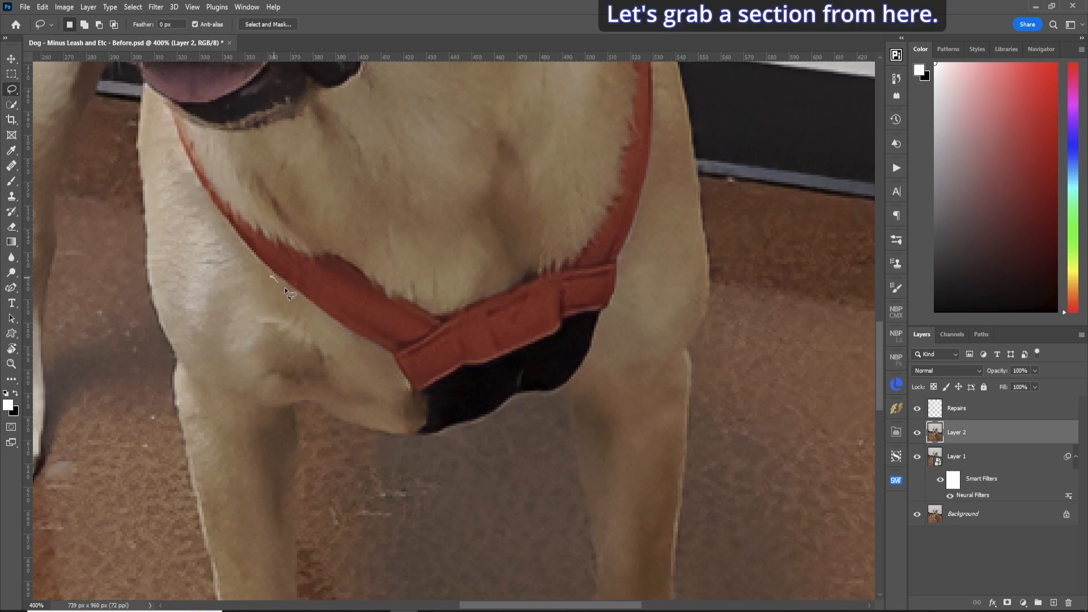
{"action": "left_click_drag", "start_coordinate": [333, 327], "coordinate": [359, 343]}
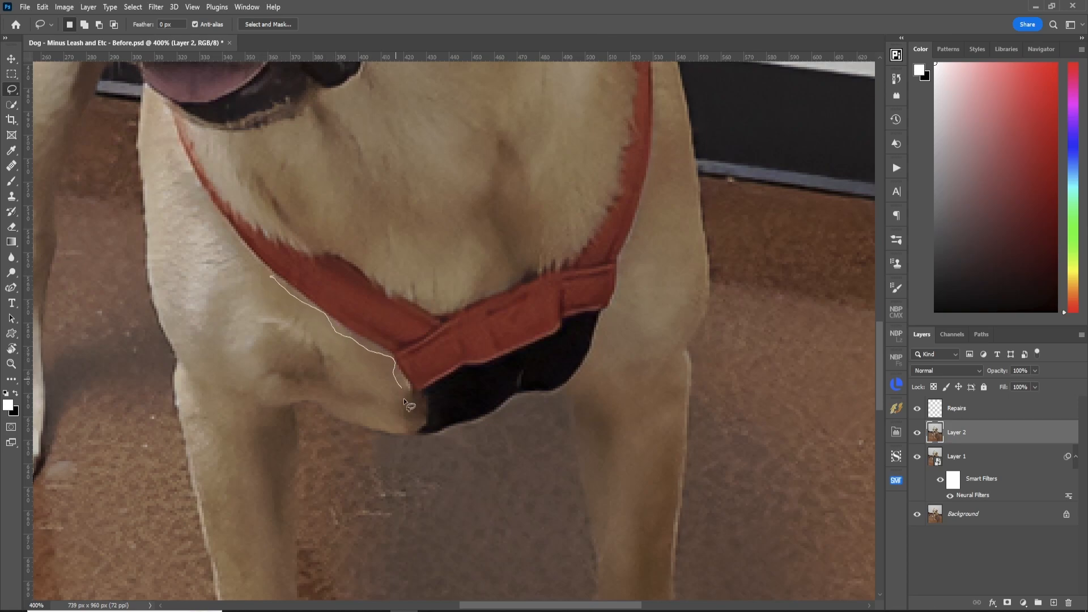
{"action": "left_click_drag", "start_coordinate": [257, 402], "coordinate": [260, 404]}
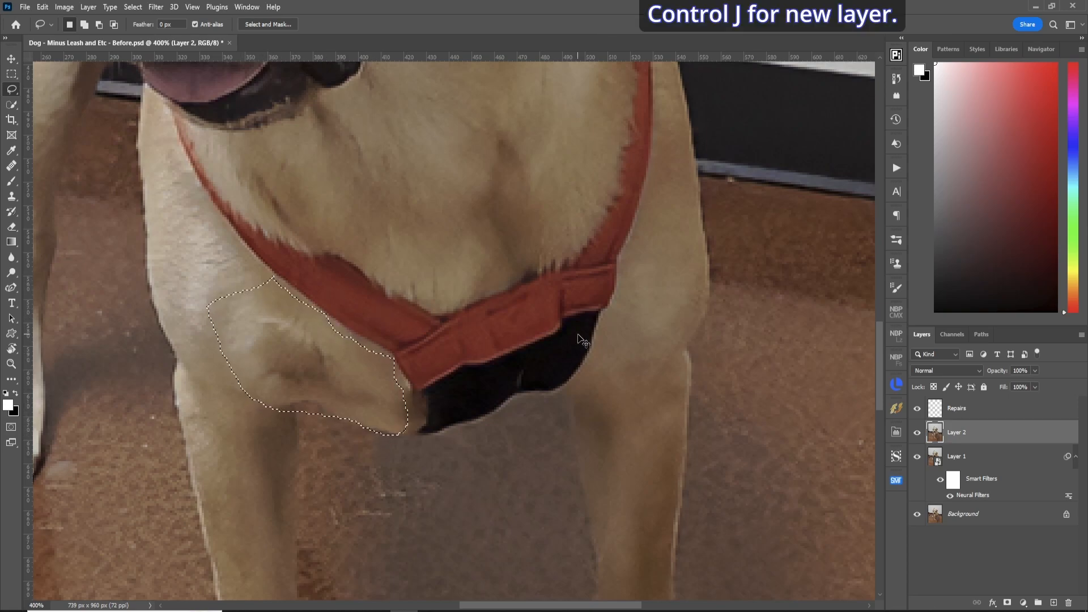
{"action": "key", "text": "ctrl+j"}
Step: Flip the copied fur patch horizontally and move it over the black harness flap on the opposite side of the chest
{"action": "left_click", "coordinate": [43, 7]}
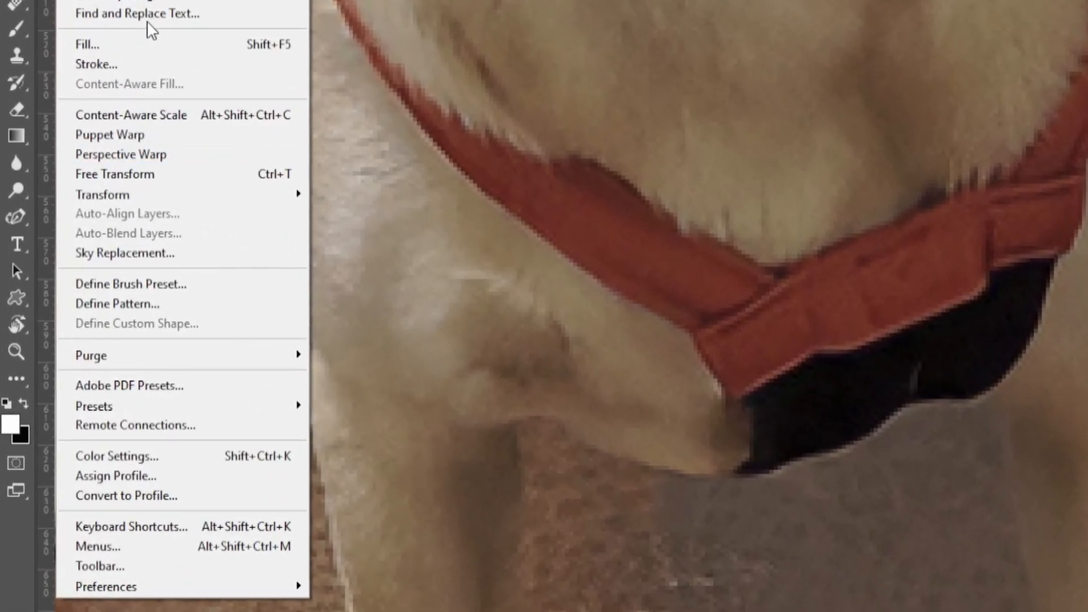
{"action": "mouse_move", "coordinate": [233, 196]}
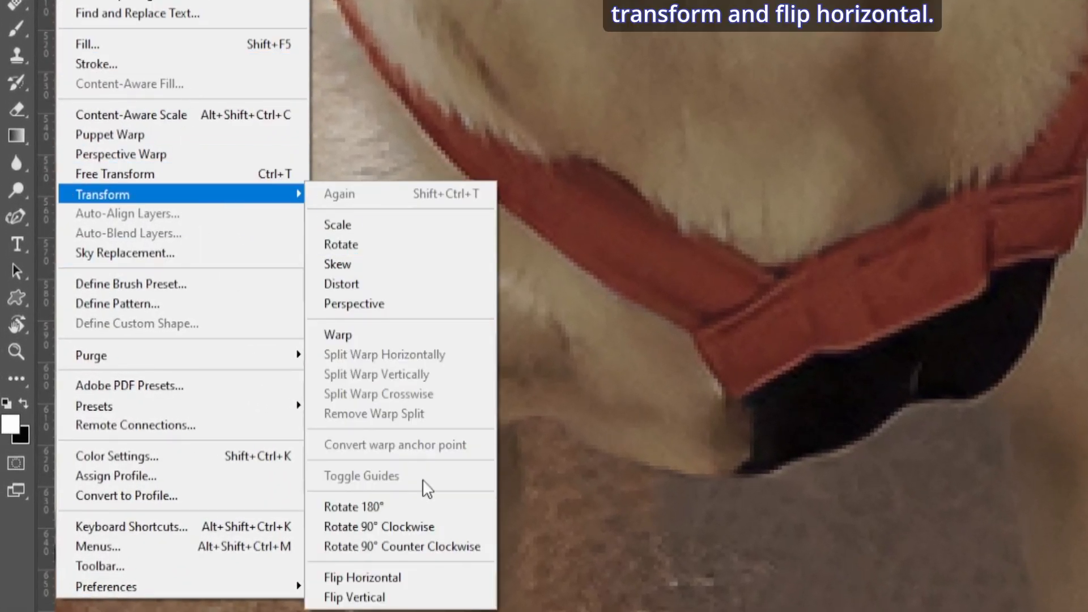
{"action": "left_click", "coordinate": [400, 579]}
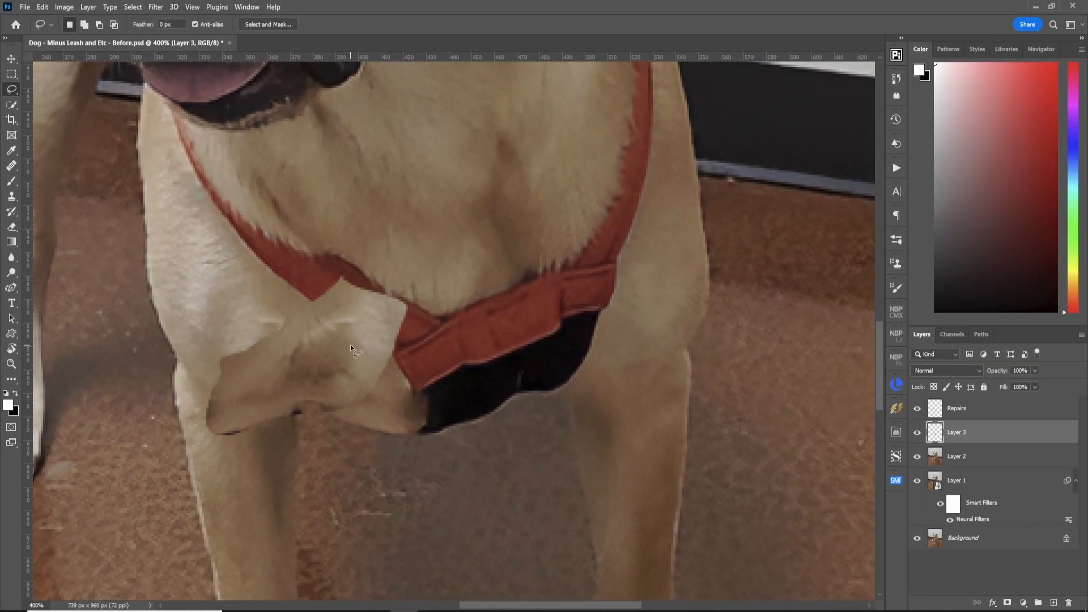
{"action": "key", "text": "v"}
{"action": "mouse_move", "coordinate": [346, 355]}
{"action": "left_mouse_down"}
{"action": "mouse_move", "coordinate": [568, 353]}
{"action": "mouse_move", "coordinate": [526, 368]}
{"action": "mouse_move", "coordinate": [547, 349]}
{"action": "mouse_move", "coordinate": [535, 345]}
{"action": "mouse_move", "coordinate": [595, 348]}
{"action": "mouse_move", "coordinate": [587, 316]}
{"action": "mouse_move", "coordinate": [596, 337]}
{"action": "left_mouse_up"}
Step: Rotate the flipped fur patch on Layer 3 by 2.42° and shift it slightly down to line up with the chest edge
{"action": "key", "text": "ctrl+t"}
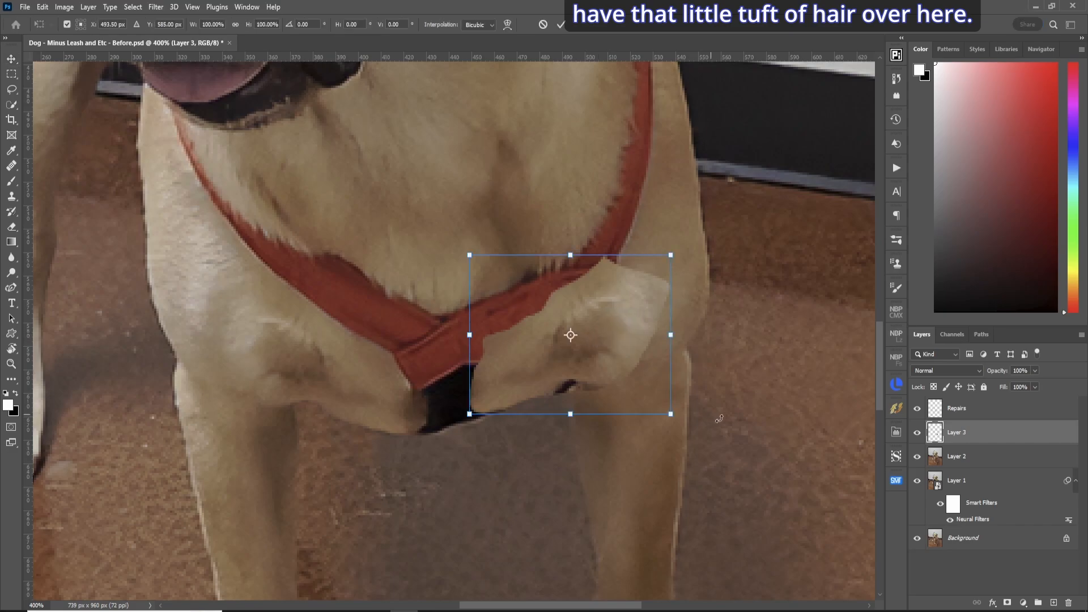
{"action": "mouse_move", "coordinate": [719, 419]}
{"action": "left_mouse_down"}
{"action": "mouse_move", "coordinate": [701, 440]}
{"action": "mouse_move", "coordinate": [723, 408]}
{"action": "left_mouse_up"}
{"action": "left_click_drag", "start_coordinate": [647, 391], "coordinate": [646, 406]}
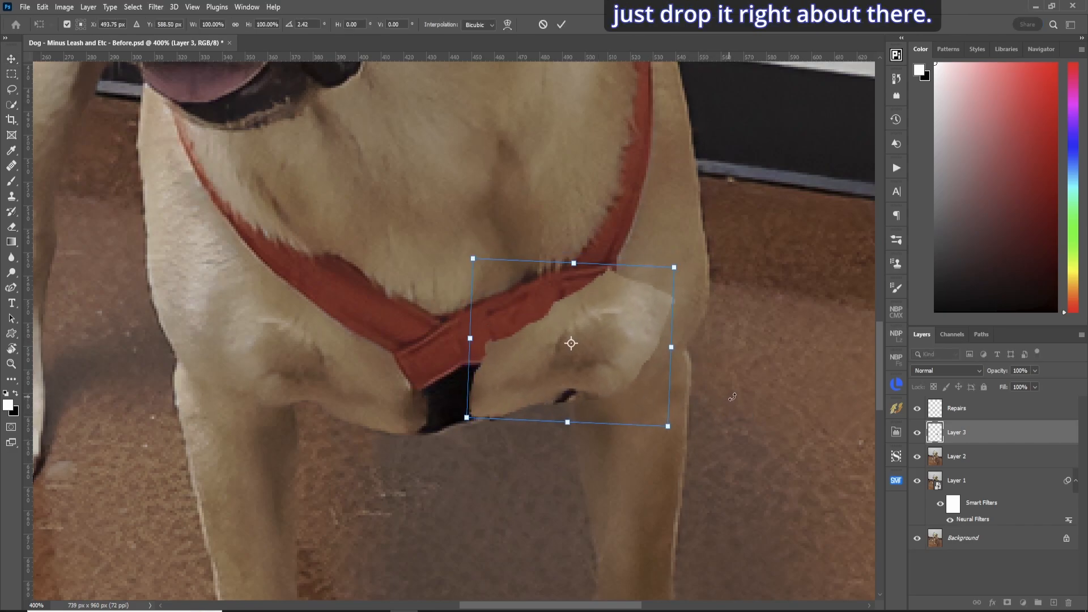
{"action": "left_click", "coordinate": [561, 24]}
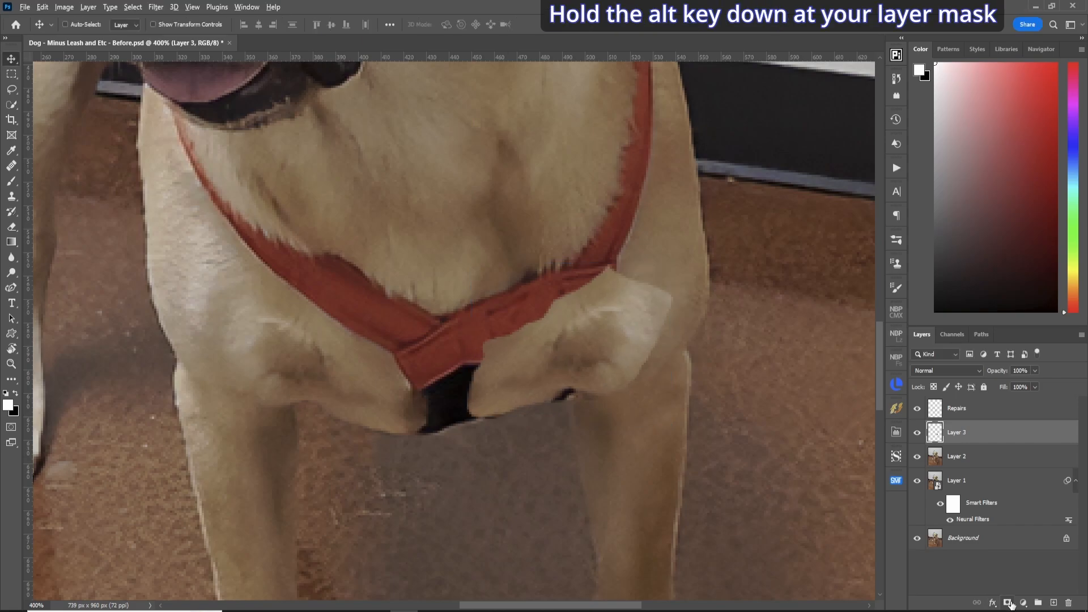
Step: Add a black layer mask to Layer 3 and paint the fur patch in with white at 25% flow over the black flap
{"action": "left_click", "coordinate": [1009, 604], "text": "alt"}
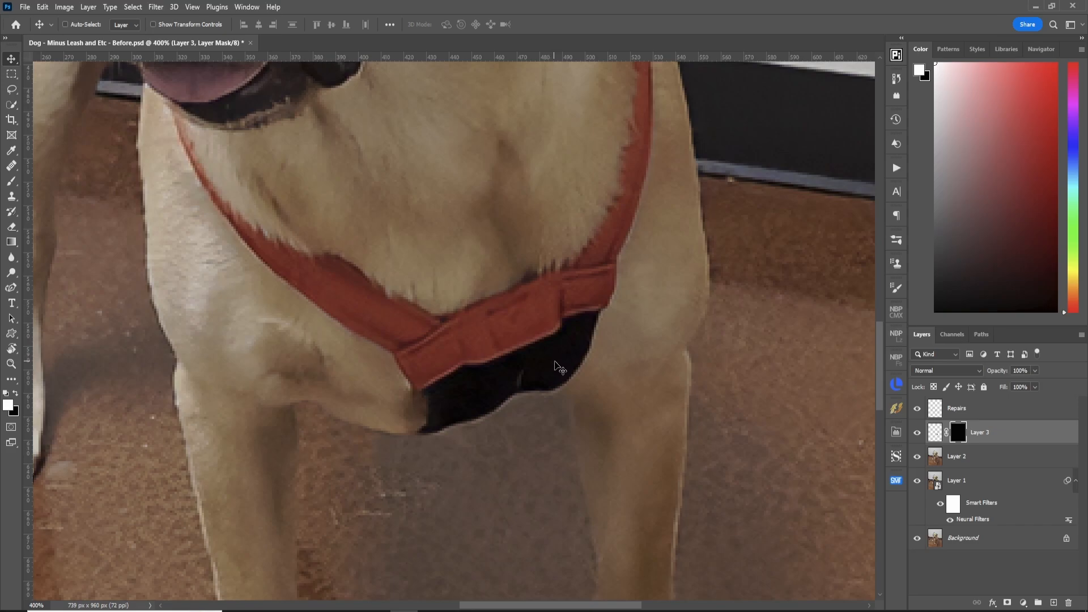
{"action": "key", "text": "b"}
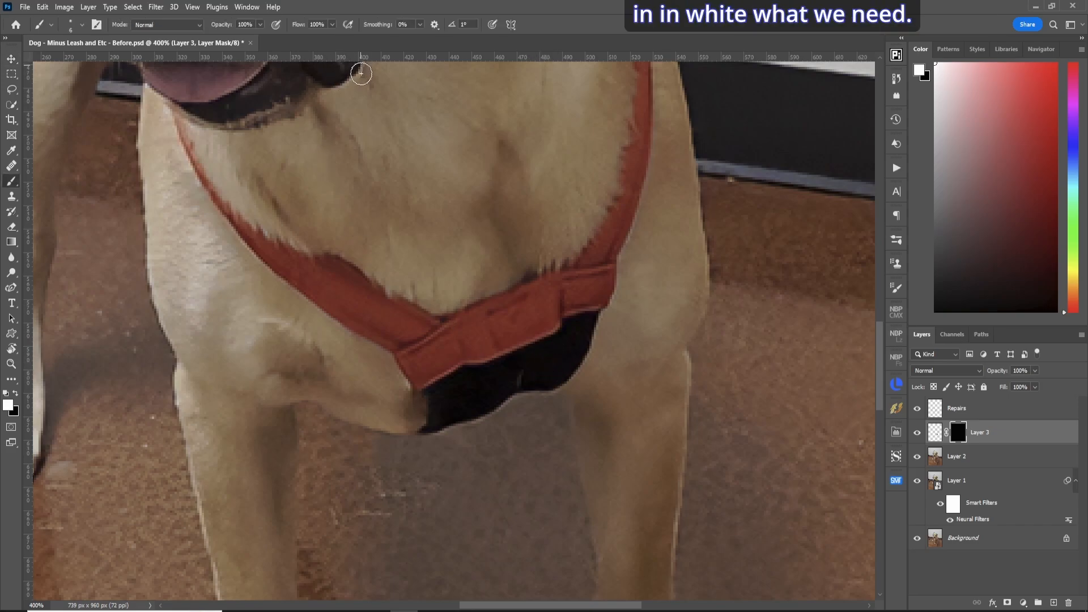
{"action": "left_click", "coordinate": [318, 25]}
{"action": "type", "text": "25"}
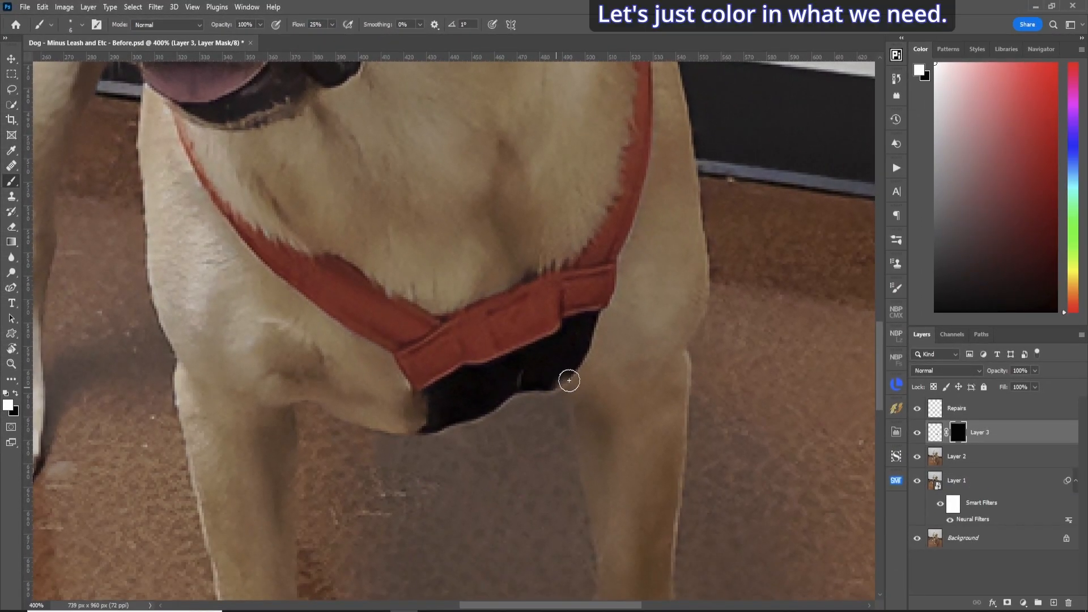
{"action": "mouse_move", "coordinate": [576, 370]}
{"action": "left_mouse_down"}
{"action": "mouse_move", "coordinate": [548, 387]}
{"action": "mouse_move", "coordinate": [515, 368]}
{"action": "mouse_move", "coordinate": [595, 319]}
{"action": "mouse_move", "coordinate": [520, 386]}
{"action": "mouse_move", "coordinate": [489, 393]}
{"action": "mouse_move", "coordinate": [507, 379]}
{"action": "mouse_move", "coordinate": [479, 411]}
{"action": "mouse_move", "coordinate": [495, 405]}
{"action": "mouse_move", "coordinate": [460, 419]}
{"action": "mouse_move", "coordinate": [473, 395]}
{"action": "mouse_move", "coordinate": [512, 370]}
{"action": "mouse_move", "coordinate": [489, 368]}
{"action": "left_mouse_up"}
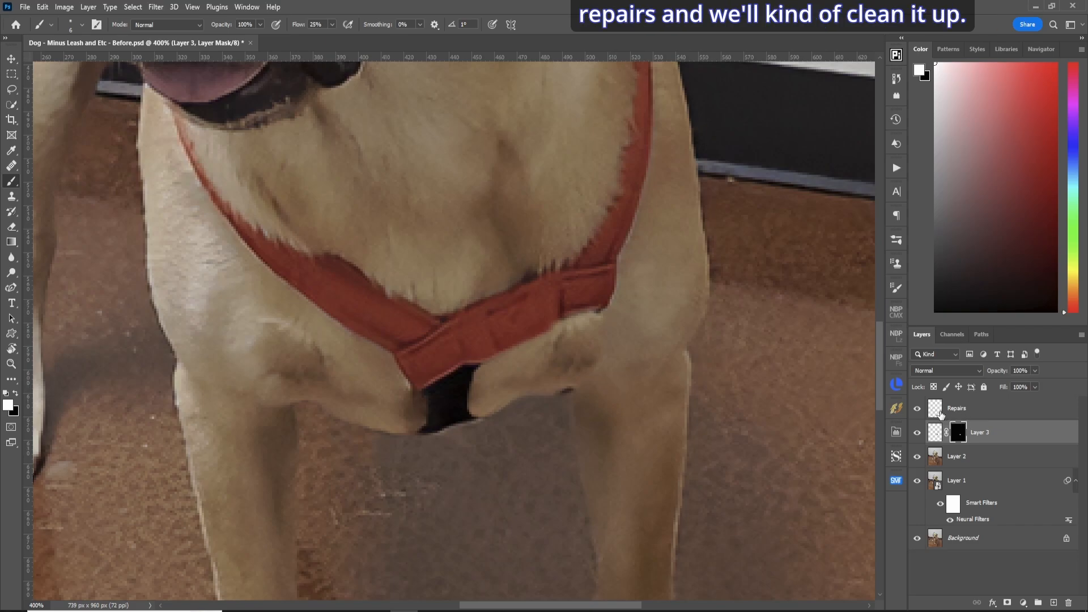
Step: Clone fur on the Repairs layer over the remaining black flap below the red strap and smooth the lower chest edge
{"action": "left_click", "coordinate": [943, 415]}
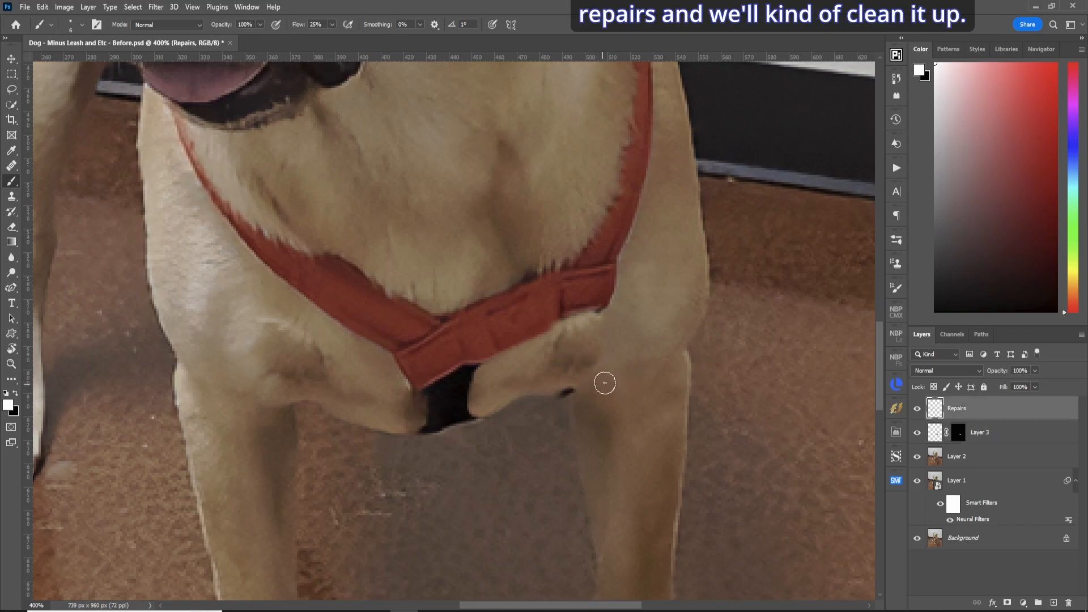
{"action": "key", "text": "s"}
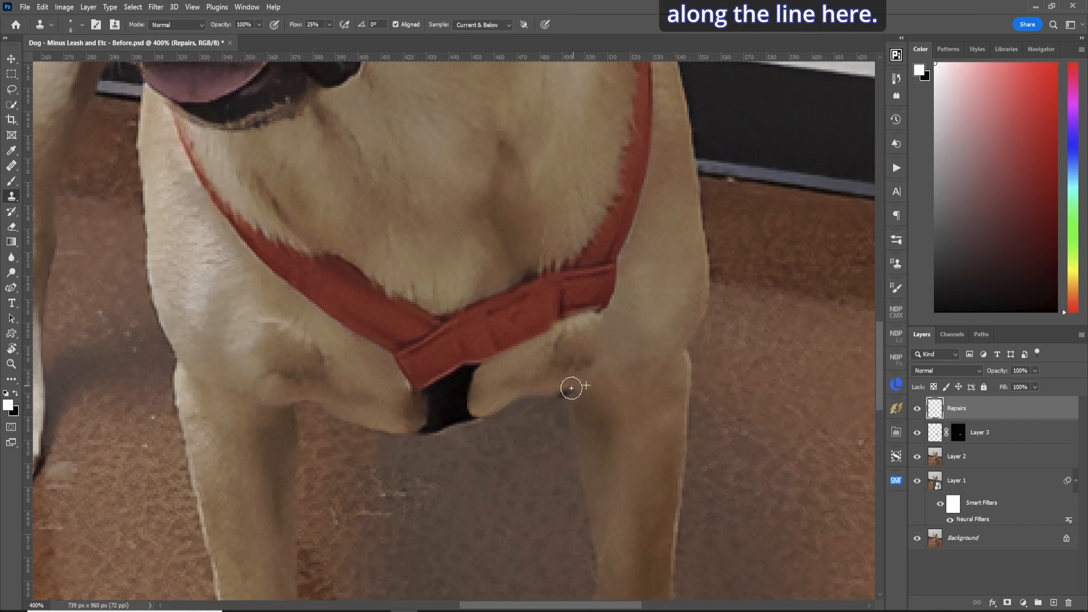
{"action": "left_click_drag", "start_coordinate": [571, 386], "coordinate": [566, 391]}
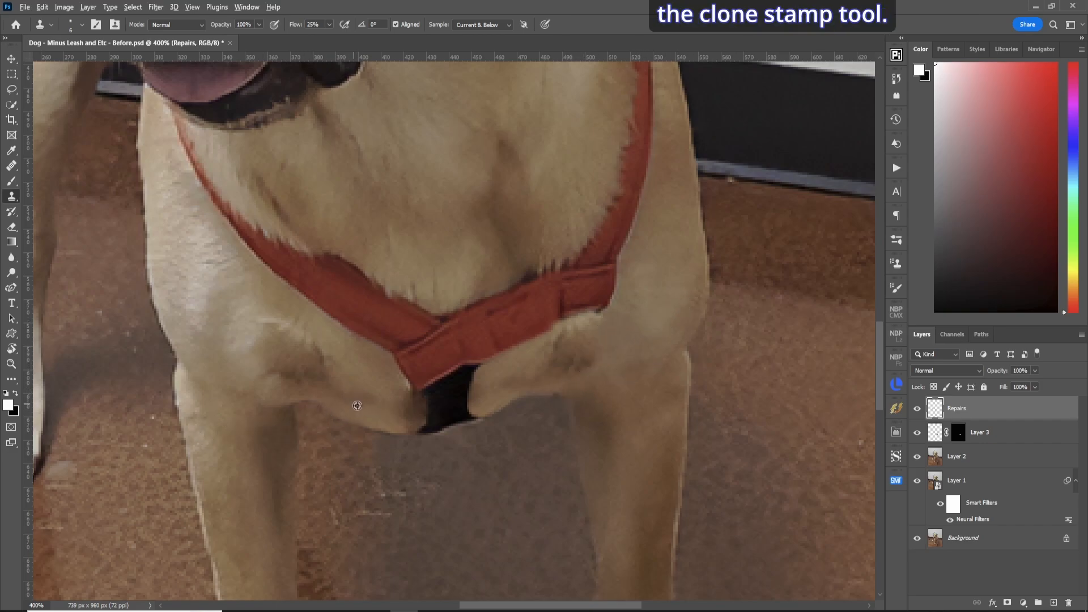
{"action": "left_click", "coordinate": [398, 435], "text": "alt"}
{"action": "mouse_move", "coordinate": [411, 433]}
{"action": "left_mouse_down"}
{"action": "mouse_move", "coordinate": [442, 427]}
{"action": "mouse_move", "coordinate": [403, 419]}
{"action": "mouse_move", "coordinate": [424, 399]}
{"action": "left_mouse_up"}
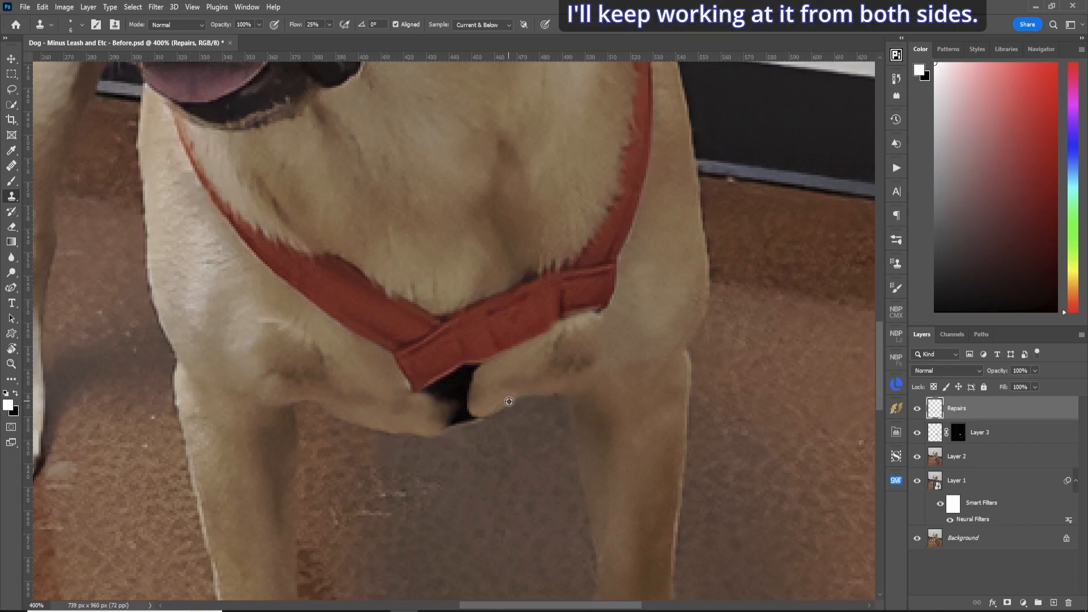
{"action": "mouse_move", "coordinate": [484, 413]}
{"action": "left_mouse_down"}
{"action": "mouse_move", "coordinate": [443, 426]}
{"action": "mouse_move", "coordinate": [473, 414]}
{"action": "mouse_move", "coordinate": [458, 401]}
{"action": "mouse_move", "coordinate": [487, 365]}
{"action": "mouse_move", "coordinate": [464, 376]}
{"action": "mouse_move", "coordinate": [421, 430]}
{"action": "mouse_move", "coordinate": [445, 410]}
{"action": "left_mouse_up"}
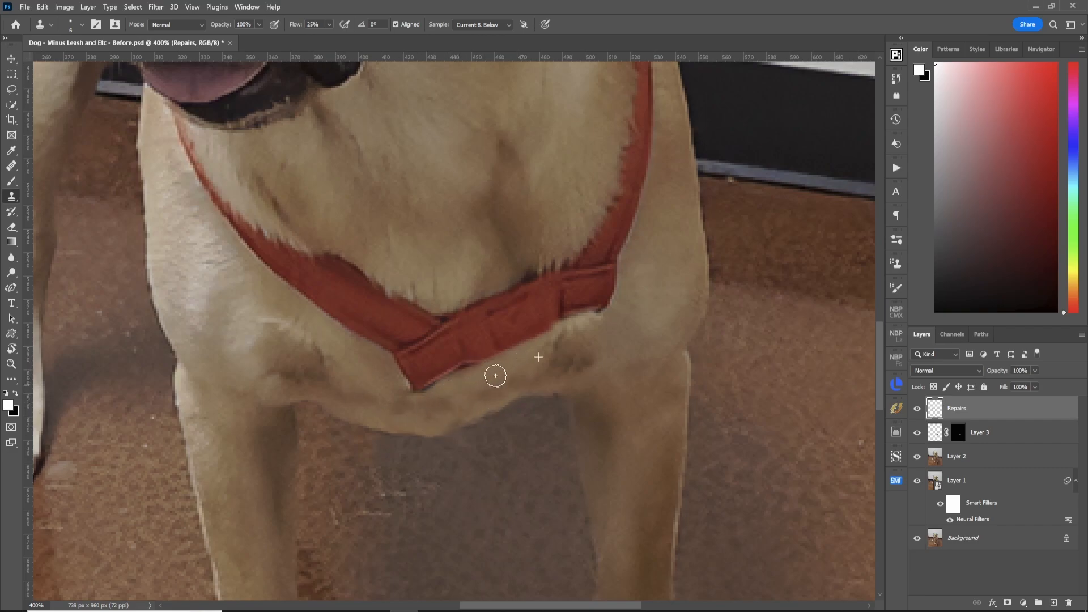
{"action": "mouse_move", "coordinate": [391, 400]}
{"action": "left_mouse_down"}
{"action": "mouse_move", "coordinate": [480, 415]}
{"action": "mouse_move", "coordinate": [469, 414]}
{"action": "left_mouse_up"}
{"action": "left_click_drag", "start_coordinate": [396, 418], "coordinate": [492, 410]}
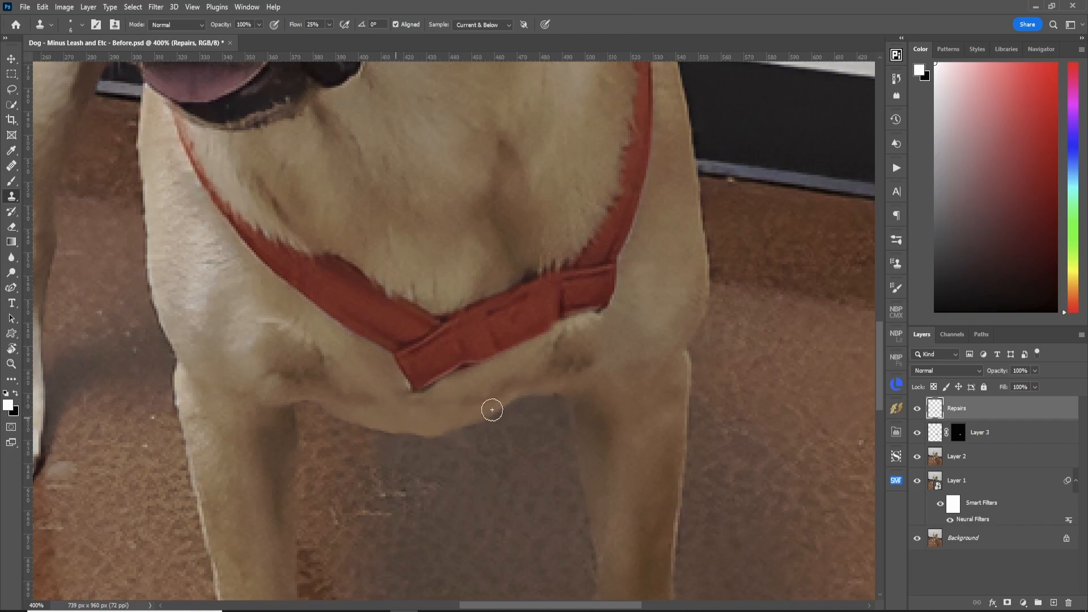
Step: Paint a Quick Mask over the red harness straps on Layer 2, widen it along the inner edges, and turn it into a selection
{"action": "key", "text": "ctrl+0"}
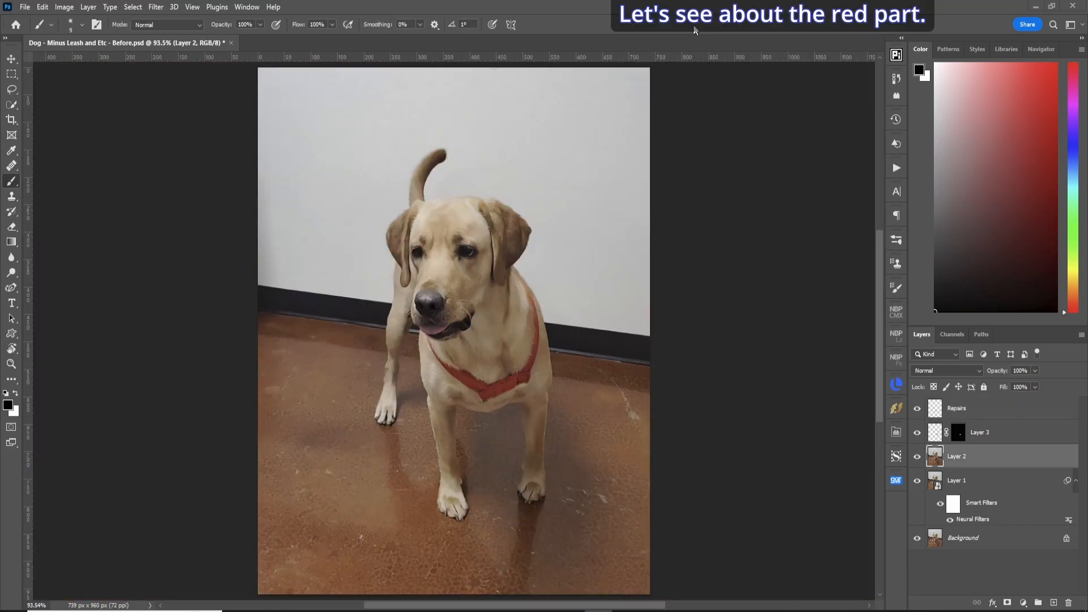
{"action": "key", "text": "z"}
{"action": "left_click", "coordinate": [500, 388]}
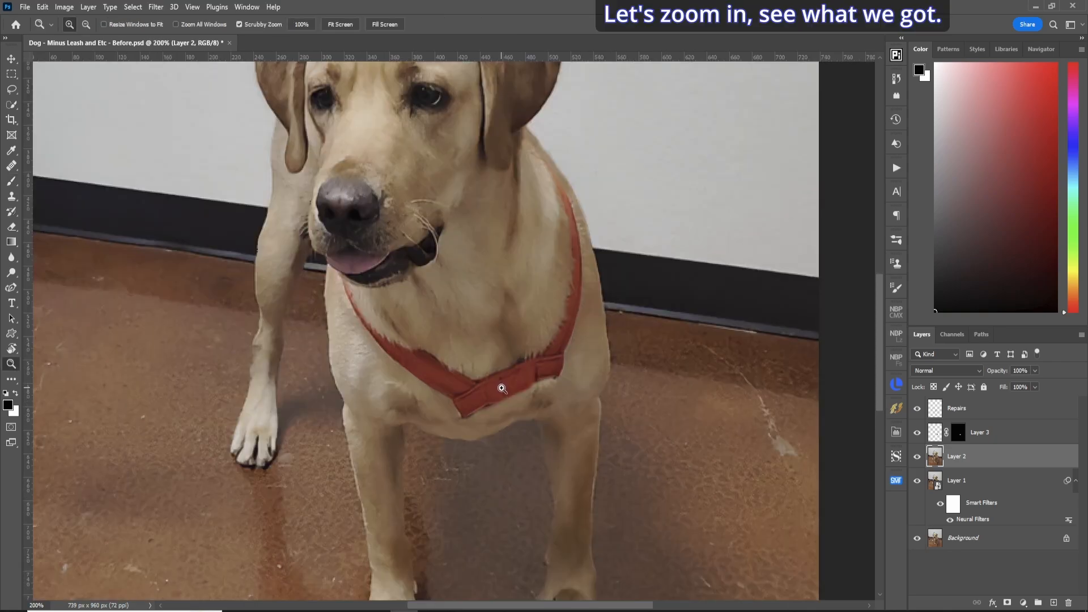
{"action": "left_click", "coordinate": [522, 385]}
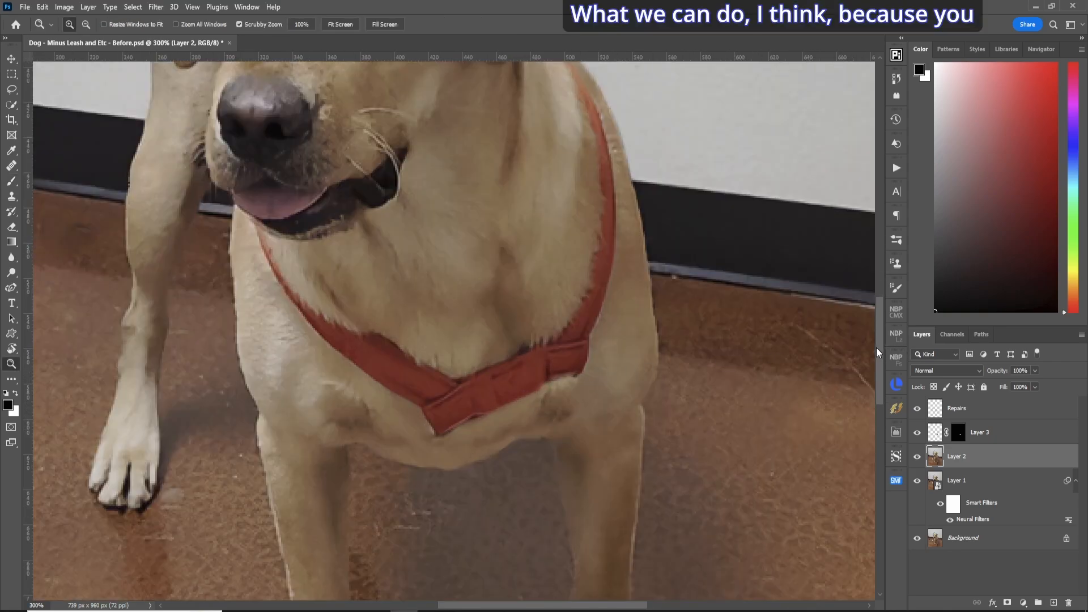
{"action": "scroll", "coordinate": [881, 347], "scroll_direction": "up", "scroll_amount": 3}
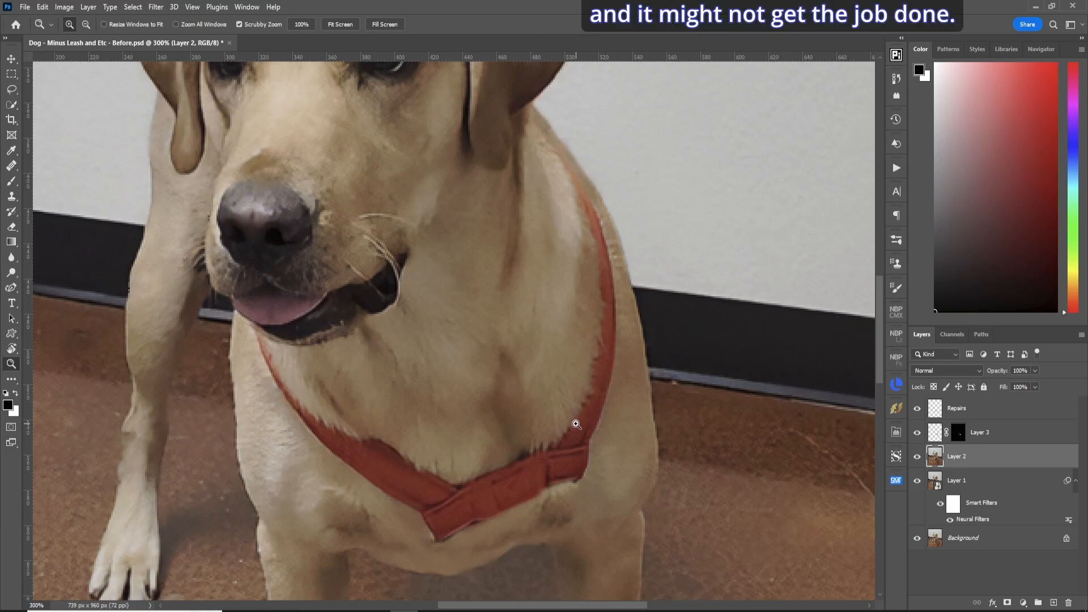
{"action": "key", "text": "r"}
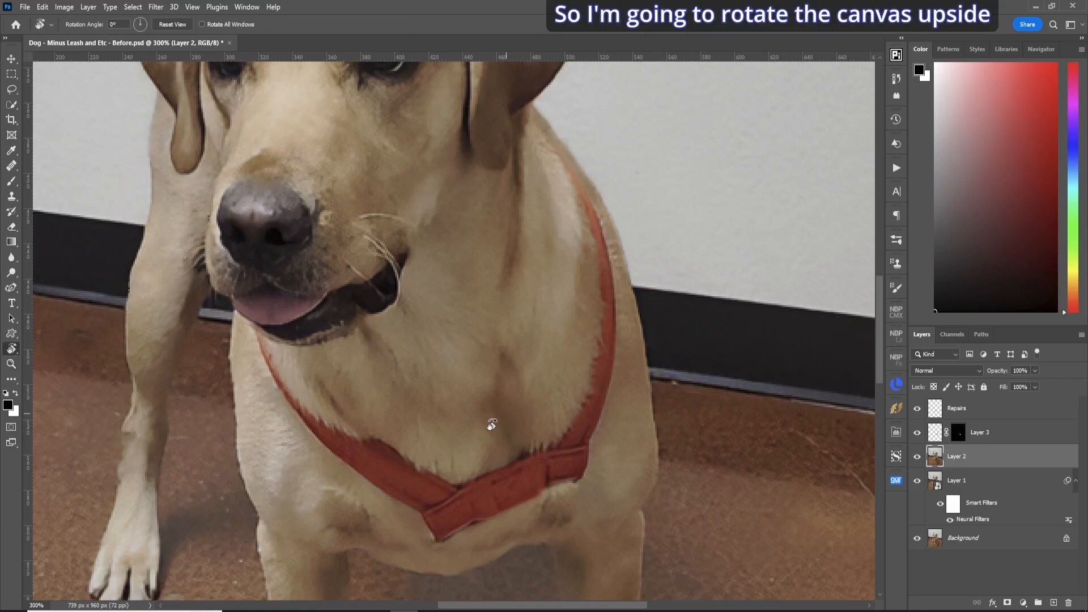
{"action": "left_click_drag", "start_coordinate": [488, 418], "coordinate": [465, 279]}
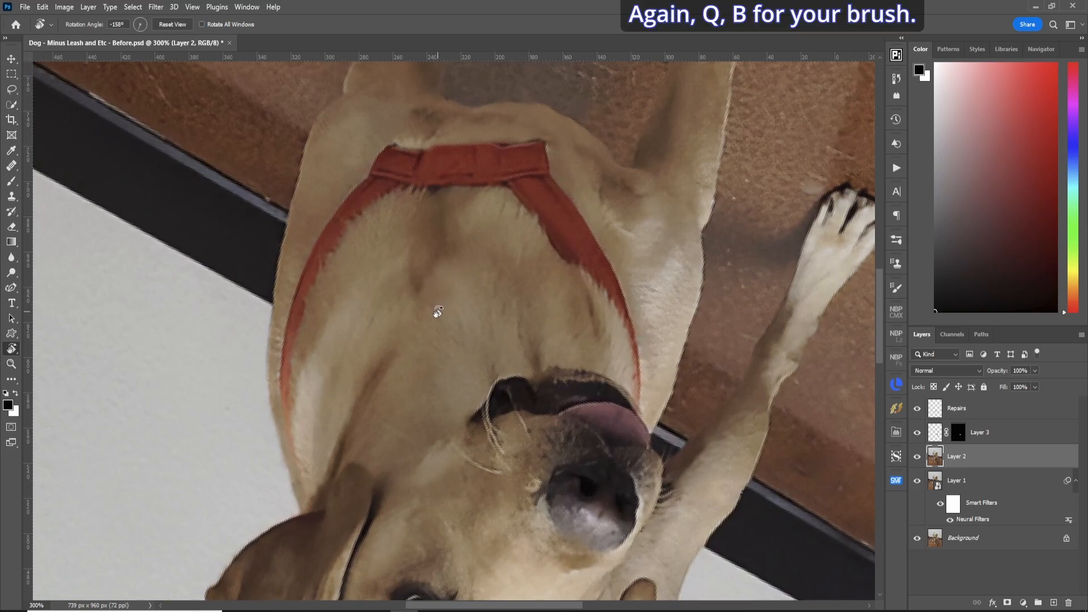
{"action": "key", "text": "q"}
{"action": "key", "text": "b"}
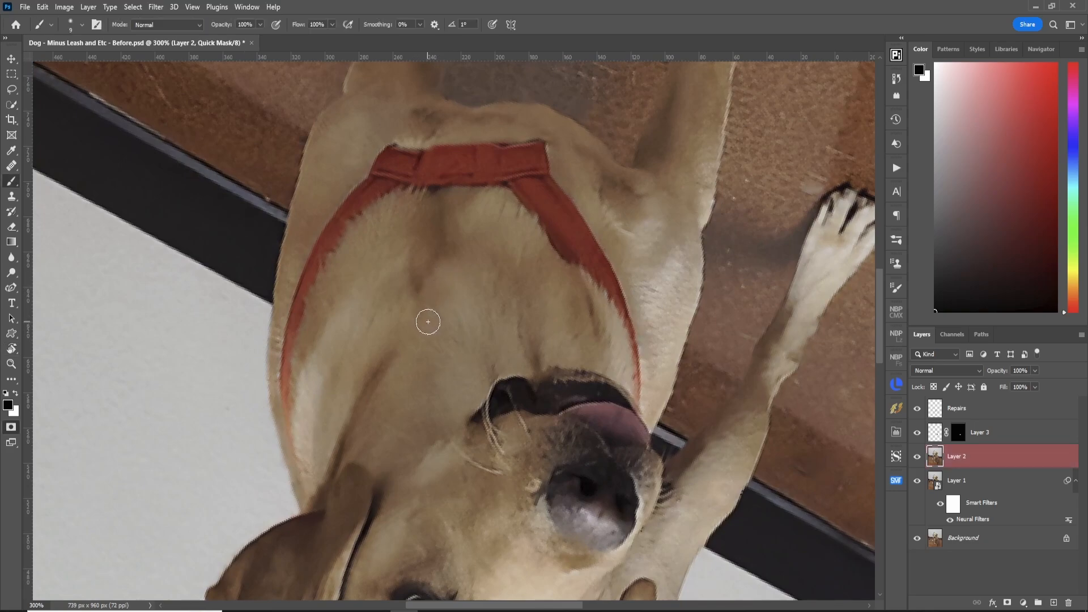
{"action": "mouse_move", "coordinate": [285, 371]}
{"action": "left_mouse_down"}
{"action": "mouse_move", "coordinate": [294, 311]}
{"action": "mouse_move", "coordinate": [287, 324]}
{"action": "mouse_move", "coordinate": [314, 280]}
{"action": "mouse_move", "coordinate": [315, 249]}
{"action": "mouse_move", "coordinate": [351, 214]}
{"action": "mouse_move", "coordinate": [381, 154]}
{"action": "mouse_move", "coordinate": [426, 184]}
{"action": "mouse_move", "coordinate": [464, 152]}
{"action": "mouse_move", "coordinate": [532, 144]}
{"action": "mouse_move", "coordinate": [485, 160]}
{"action": "mouse_move", "coordinate": [498, 175]}
{"action": "mouse_move", "coordinate": [550, 160]}
{"action": "mouse_move", "coordinate": [636, 351]}
{"action": "mouse_move", "coordinate": [604, 263]}
{"action": "mouse_move", "coordinate": [533, 192]}
{"action": "mouse_move", "coordinate": [506, 200]}
{"action": "mouse_move", "coordinate": [602, 276]}
{"action": "mouse_move", "coordinate": [526, 175]}
{"action": "mouse_move", "coordinate": [432, 181]}
{"action": "mouse_move", "coordinate": [455, 168]}
{"action": "mouse_move", "coordinate": [472, 185]}
{"action": "mouse_move", "coordinate": [509, 172]}
{"action": "left_mouse_up"}
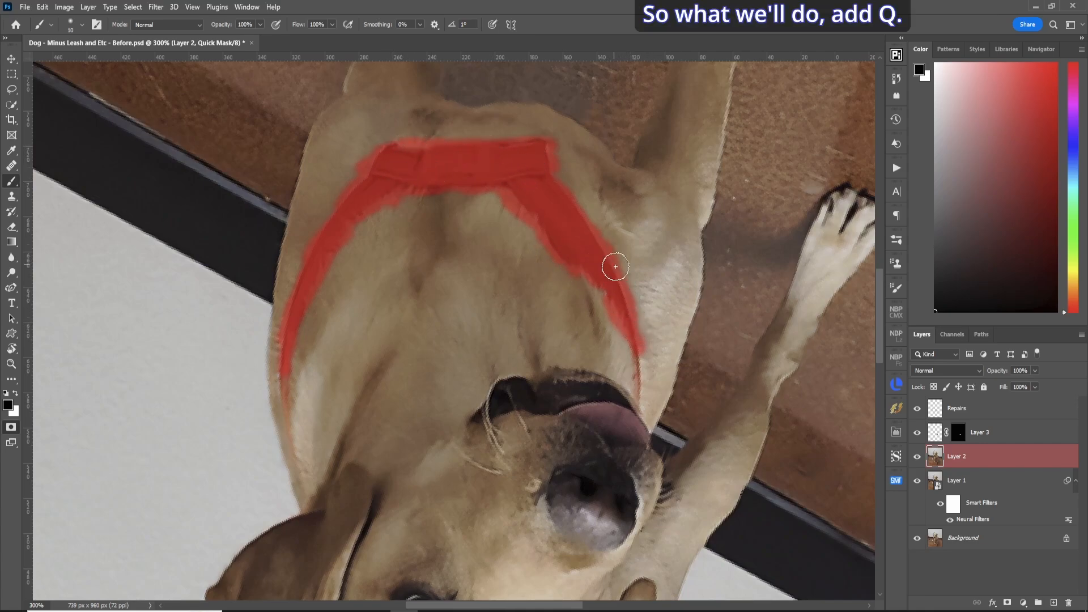
{"action": "key", "text": "q"}
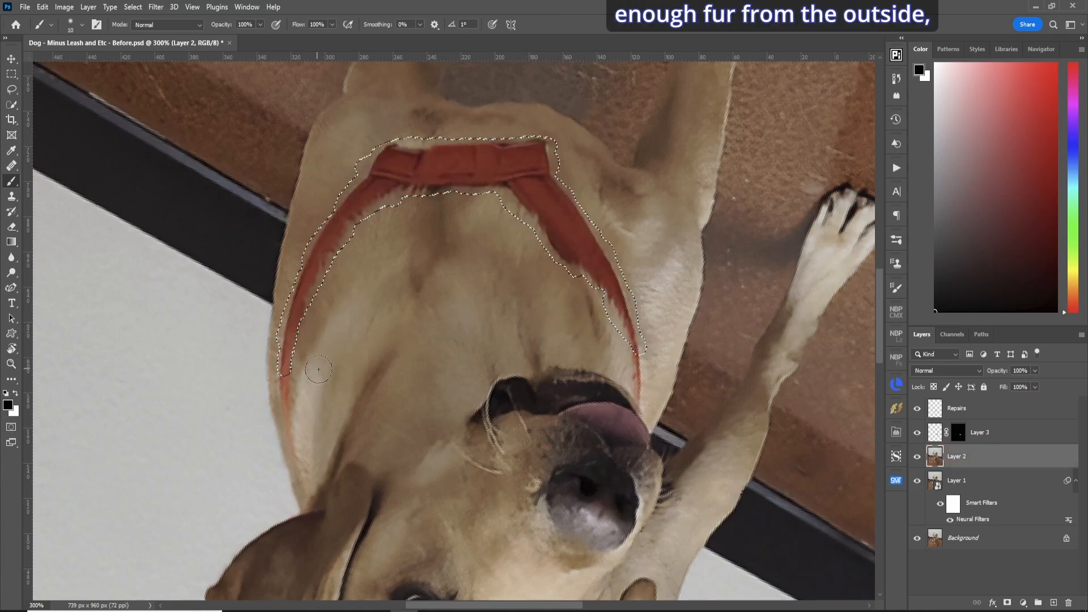
{"action": "key", "text": "q"}
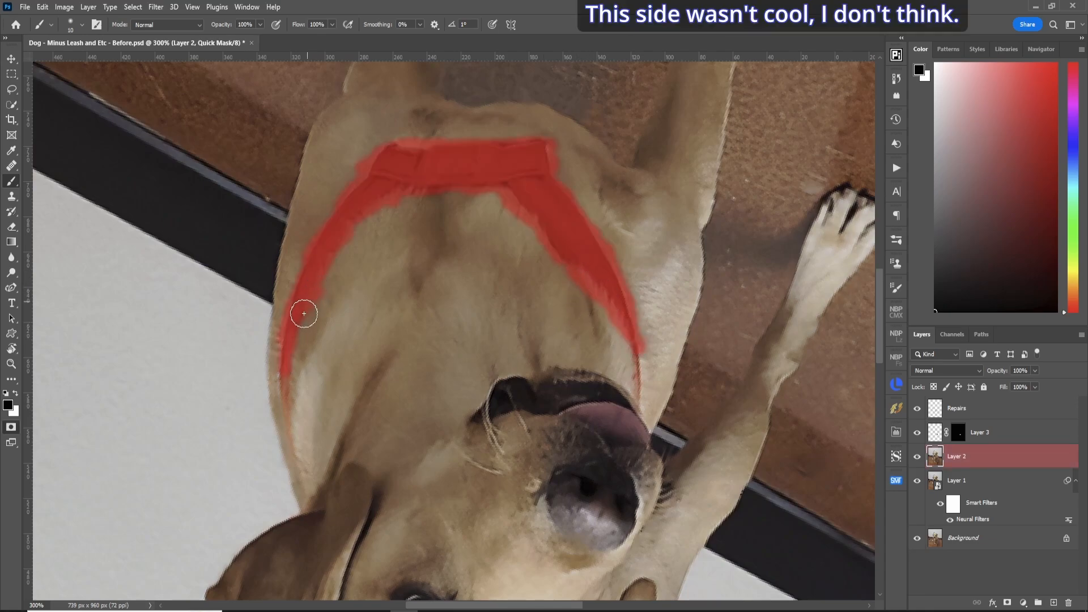
{"action": "key", "text": "q"}
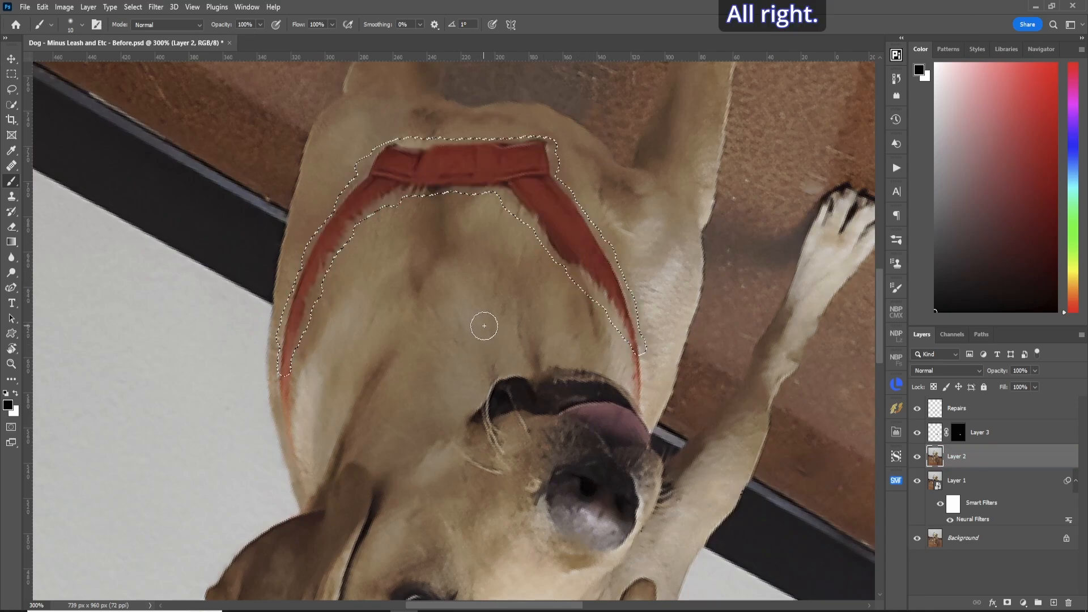
Step: Invert the selection, replace the red harness straps on Layer 2 with a Content-Aware fill, and deselect
{"action": "key", "text": "ctrl+shift+i"}
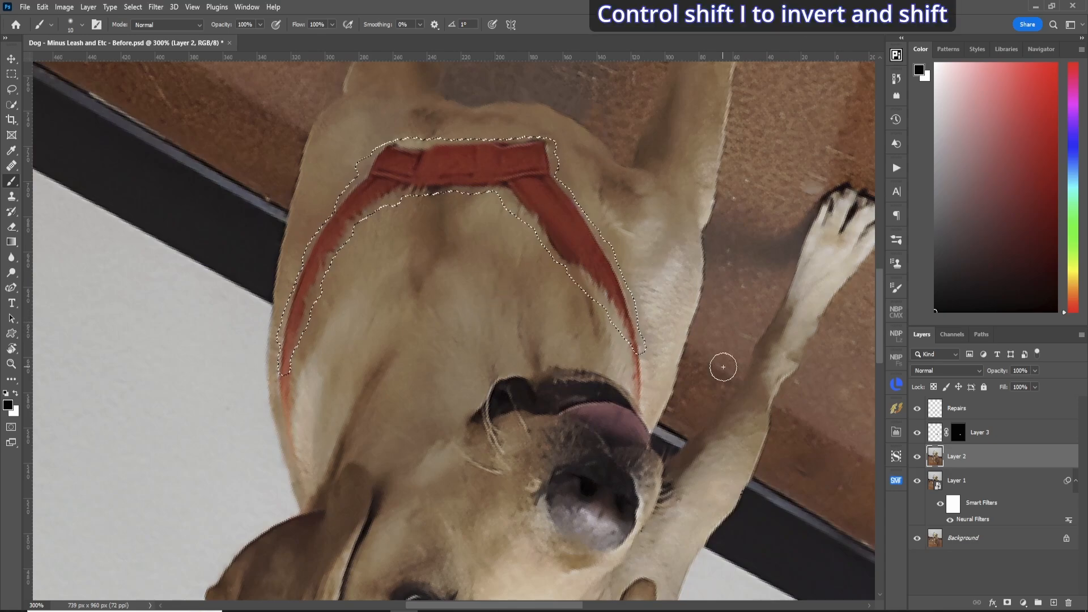
{"action": "key", "text": "shift+BackSpace"}
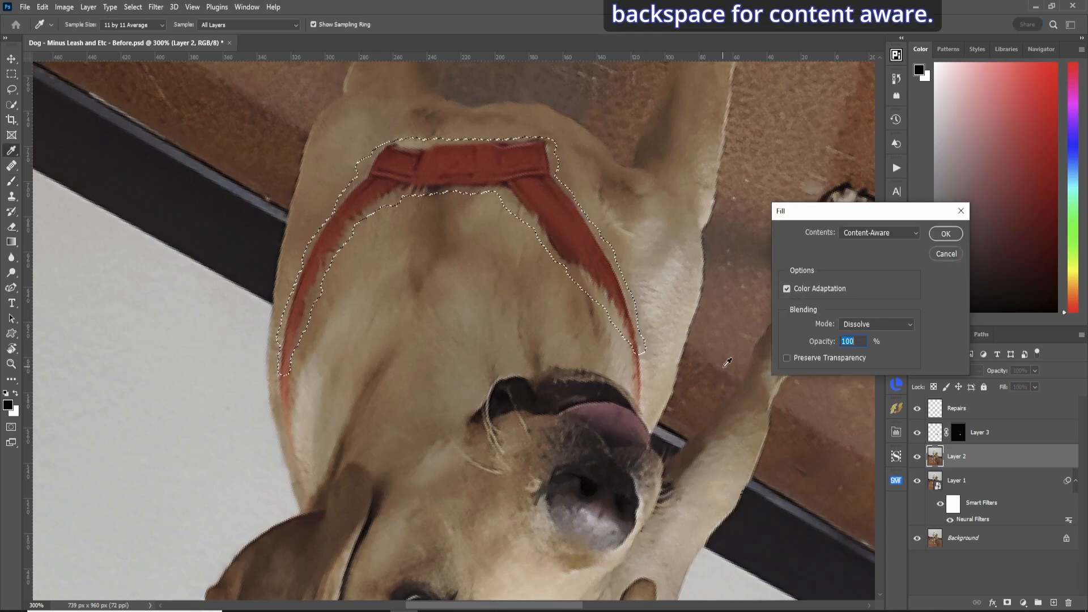
{"action": "key", "text": "Return"}
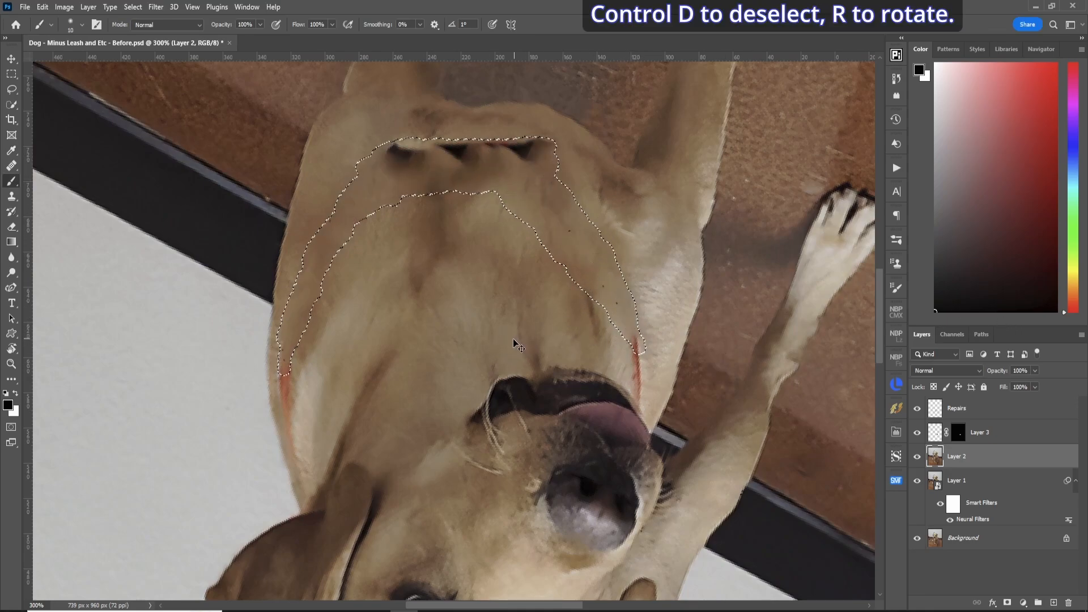
{"action": "key", "text": "ctrl+d"}
Step: Heal the dark gaps across the lower chest on the Repairs layer with a size 20 Healing Brush, sampling clean chest fur
{"action": "key", "text": "r"}
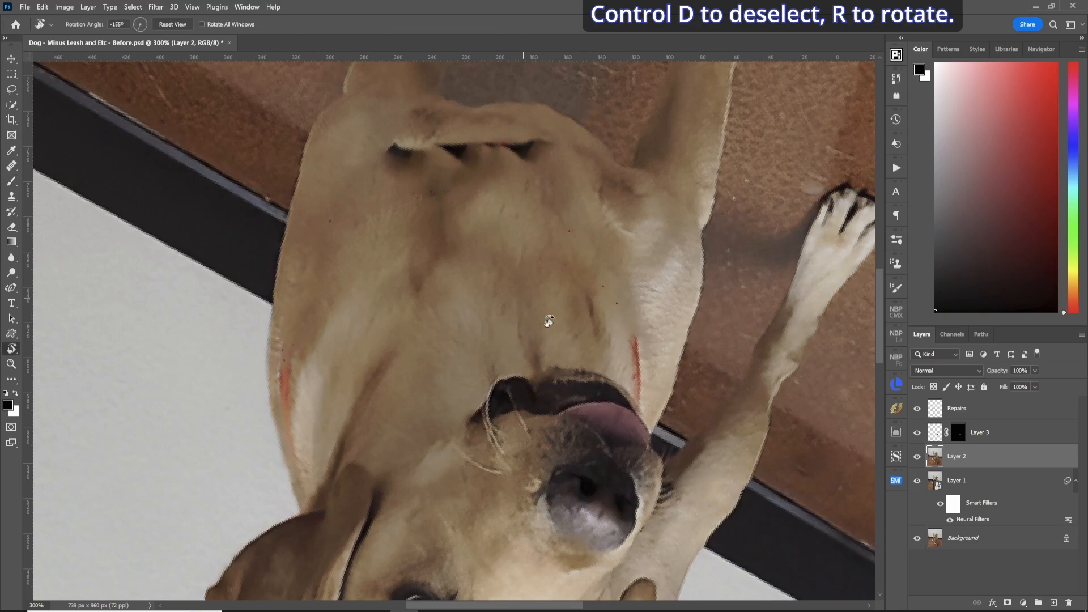
{"action": "left_click_drag", "start_coordinate": [548, 321], "coordinate": [467, 441]}
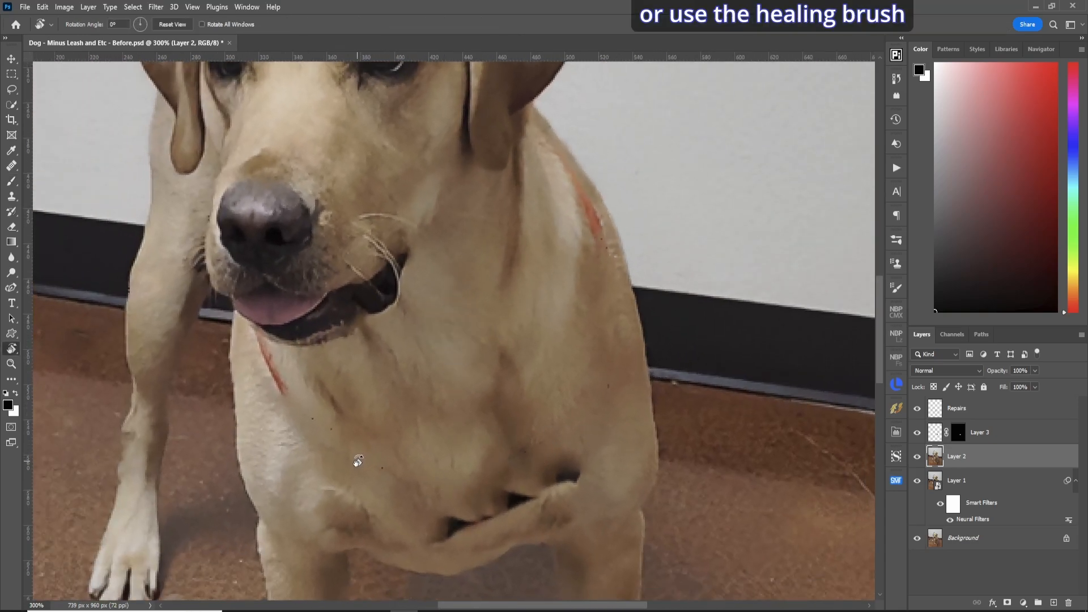
{"action": "left_click", "coordinate": [934, 410]}
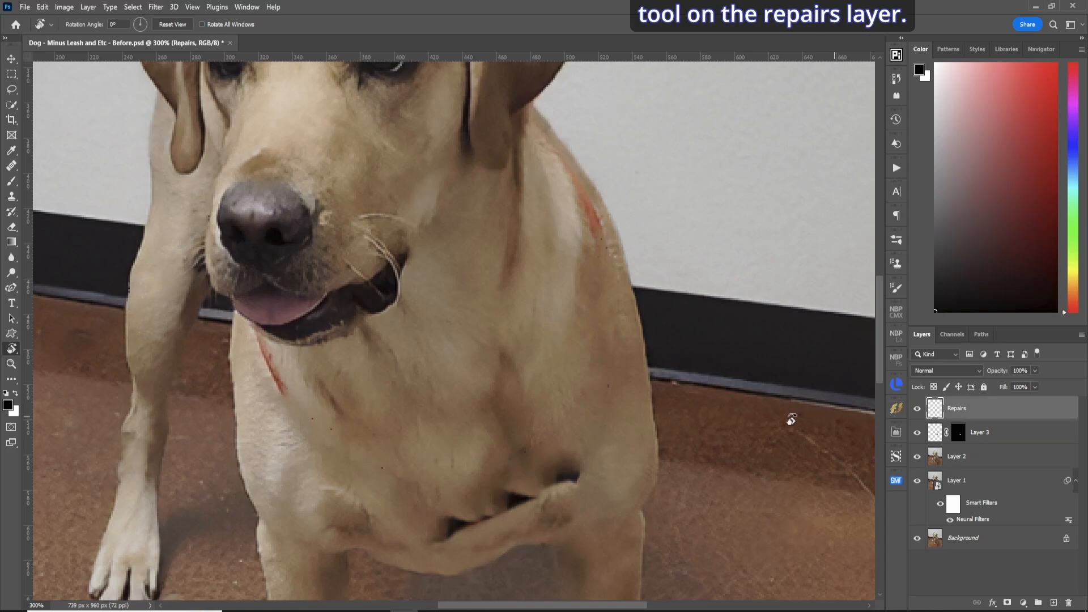
{"action": "left_click", "coordinate": [11, 181]}
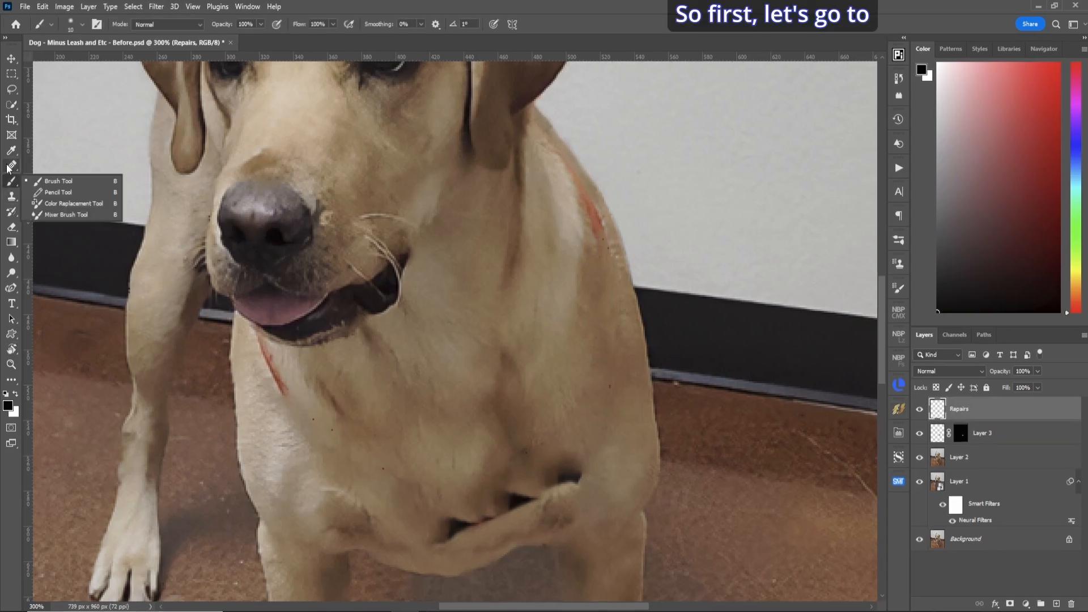
{"action": "right_click", "coordinate": [11, 166]}
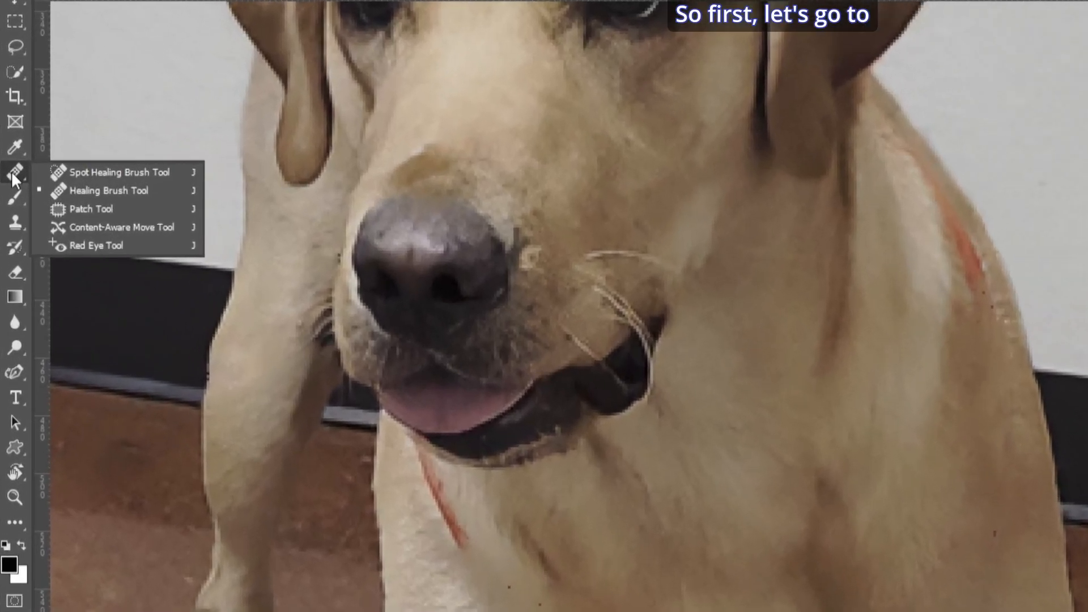
{"action": "left_click", "coordinate": [56, 176]}
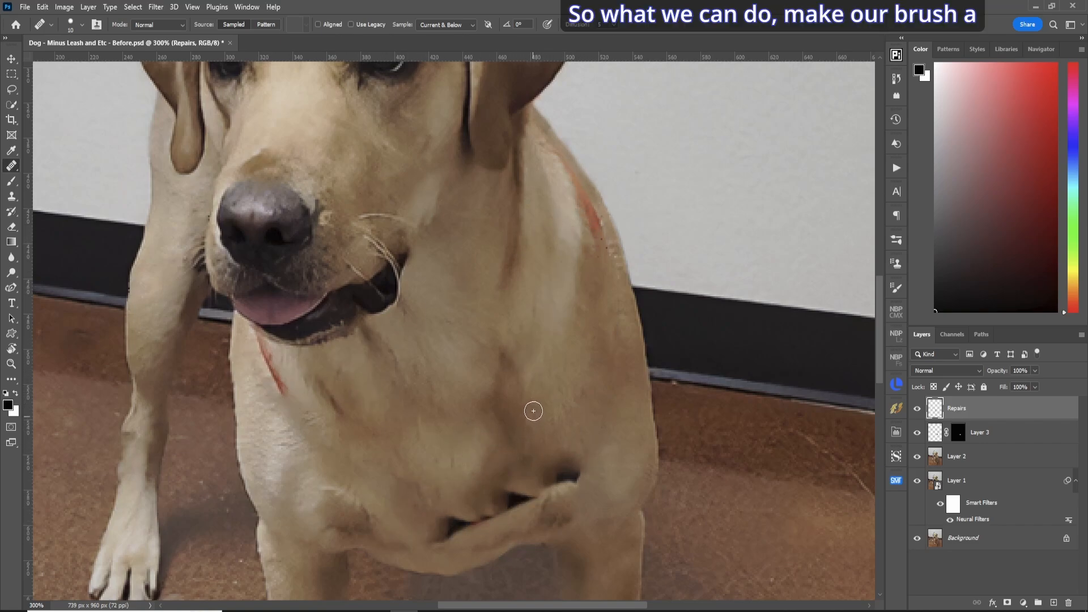
{"action": "key", "text": "bracketright"}
{"action": "key", "text": "bracketright"}
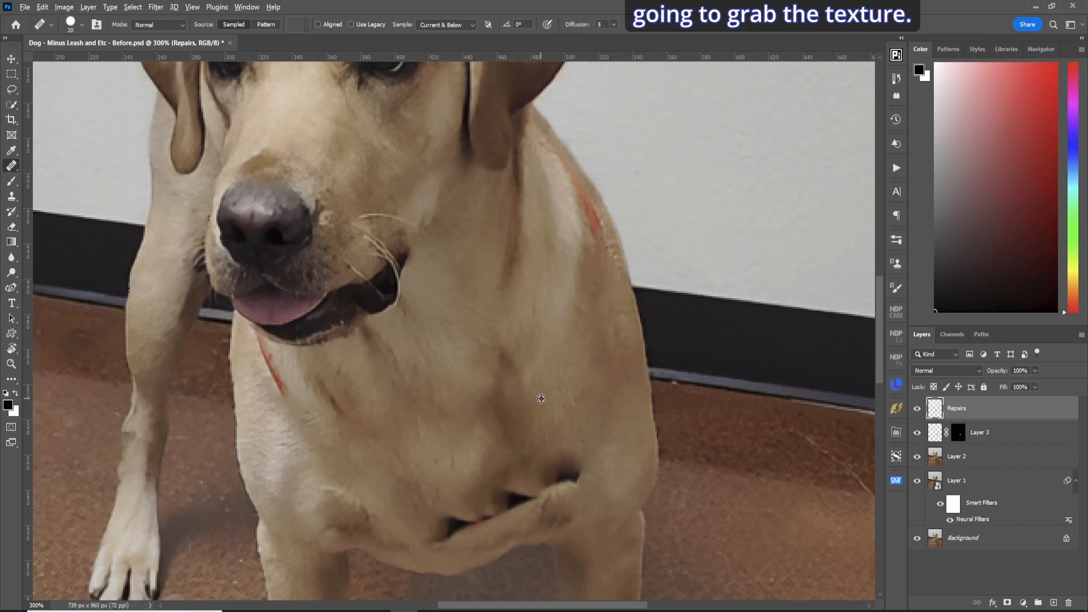
{"action": "left_click", "coordinate": [544, 411], "text": "alt"}
{"action": "mouse_move", "coordinate": [551, 466]}
{"action": "left_mouse_down"}
{"action": "mouse_move", "coordinate": [518, 468]}
{"action": "mouse_move", "coordinate": [454, 522]}
{"action": "mouse_move", "coordinate": [568, 464]}
{"action": "mouse_move", "coordinate": [548, 458]}
{"action": "mouse_move", "coordinate": [556, 467]}
{"action": "left_mouse_up"}
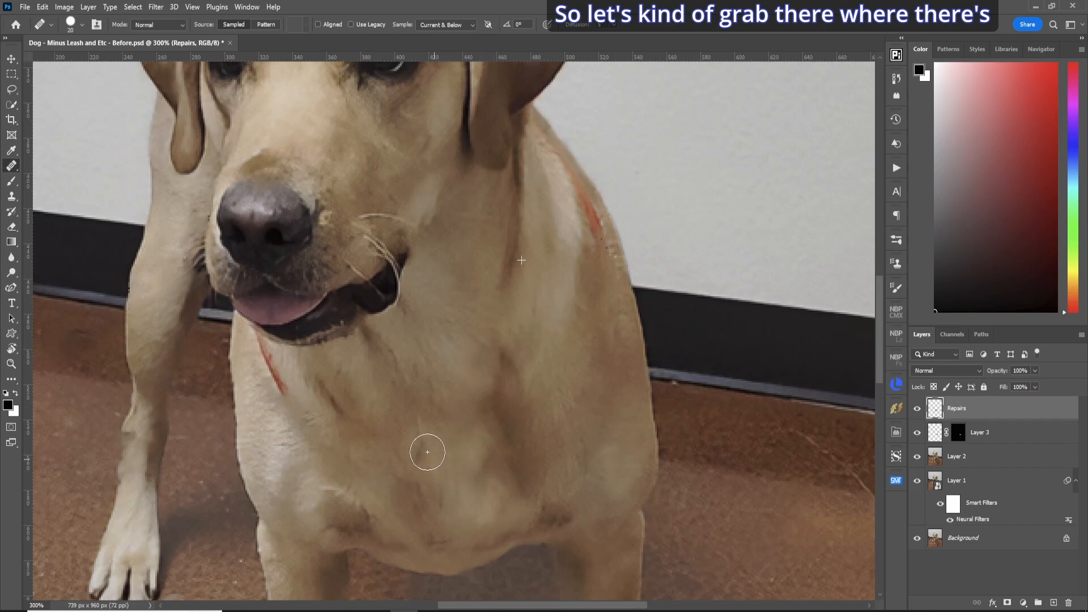
Step: Heal the remaining dark and uneven patches in the middle of the chest on the Repairs layer, resampling clean neck and chest fur
{"action": "mouse_move", "coordinate": [425, 451]}
{"action": "left_mouse_down"}
{"action": "mouse_move", "coordinate": [422, 426]}
{"action": "mouse_move", "coordinate": [429, 451]}
{"action": "left_mouse_up"}
{"action": "left_click", "coordinate": [398, 410]}
{"action": "left_click", "coordinate": [552, 284], "text": "alt"}
{"action": "left_click", "coordinate": [421, 397]}
{"action": "left_click", "coordinate": [536, 311], "text": "alt"}
{"action": "left_click", "coordinate": [432, 403]}
{"action": "left_click", "coordinate": [424, 440]}
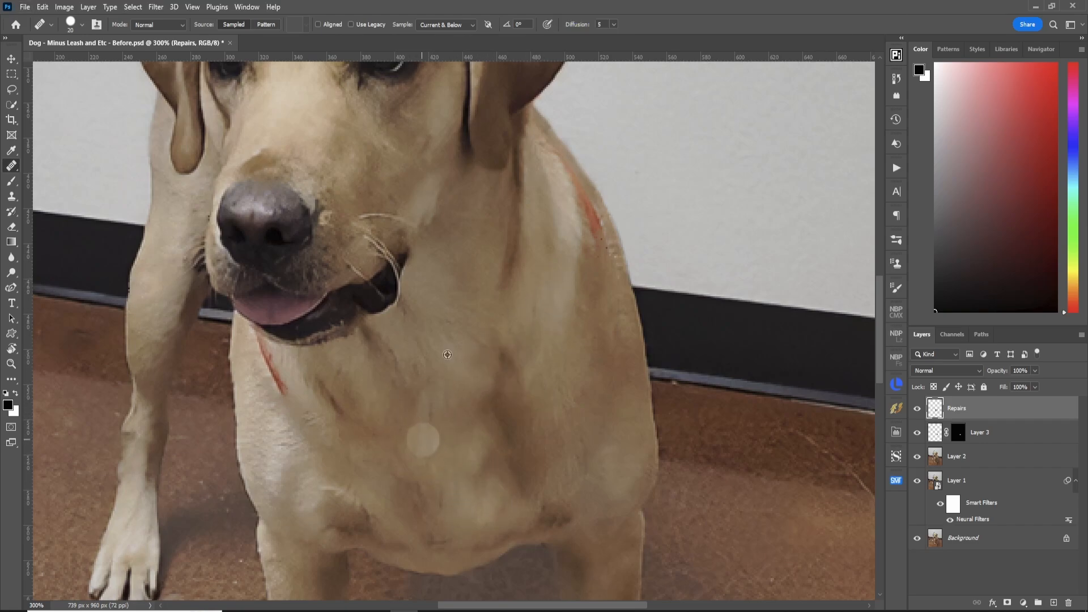
{"action": "left_click", "coordinate": [471, 354], "text": "alt"}
{"action": "left_click", "coordinate": [415, 378]}
{"action": "left_click", "coordinate": [424, 437]}
{"action": "left_click", "coordinate": [559, 468]}
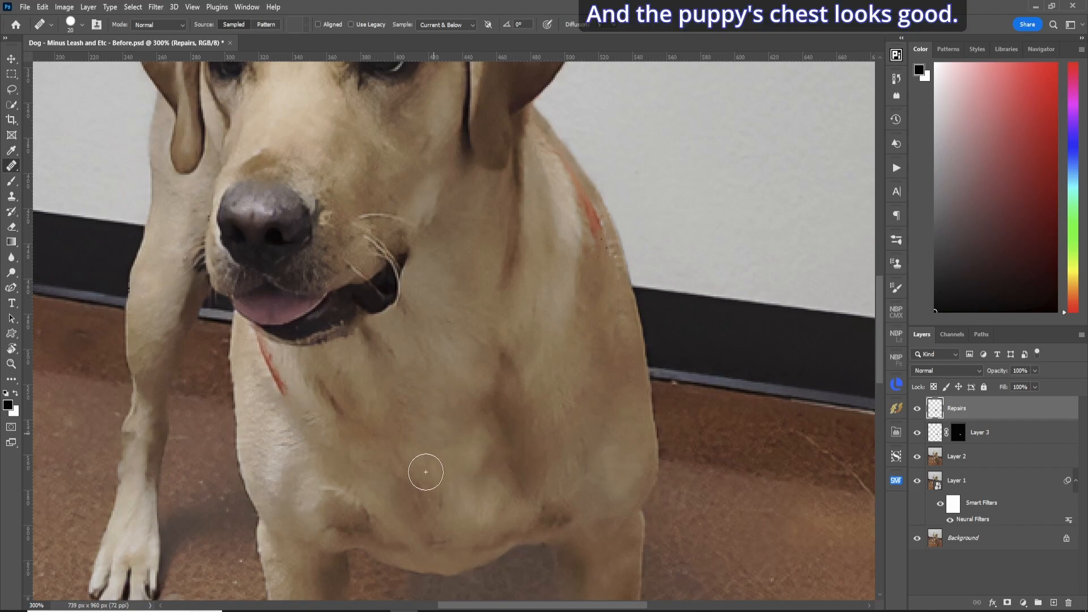
{"action": "mouse_move", "coordinate": [434, 494]}
{"action": "left_mouse_down"}
{"action": "mouse_move", "coordinate": [431, 531]}
{"action": "mouse_move", "coordinate": [417, 494]}
{"action": "left_mouse_up"}
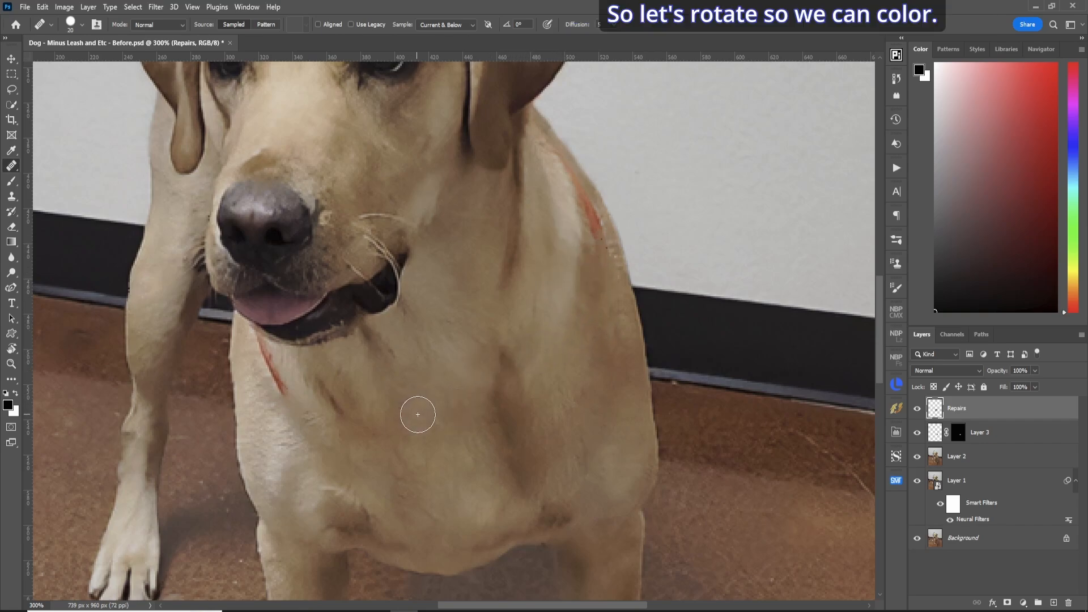
Step: Rotate the view about 90 degrees and clone nearby fur over the red strap remnant on the shoulder with a 10% flow Clone Stamp
{"action": "key", "text": "r"}
{"action": "mouse_move", "coordinate": [538, 388]}
{"action": "left_mouse_down"}
{"action": "mouse_move", "coordinate": [615, 308]}
{"action": "mouse_move", "coordinate": [533, 245]}
{"action": "mouse_move", "coordinate": [399, 236]}
{"action": "left_mouse_up"}
{"action": "key", "text": "s"}
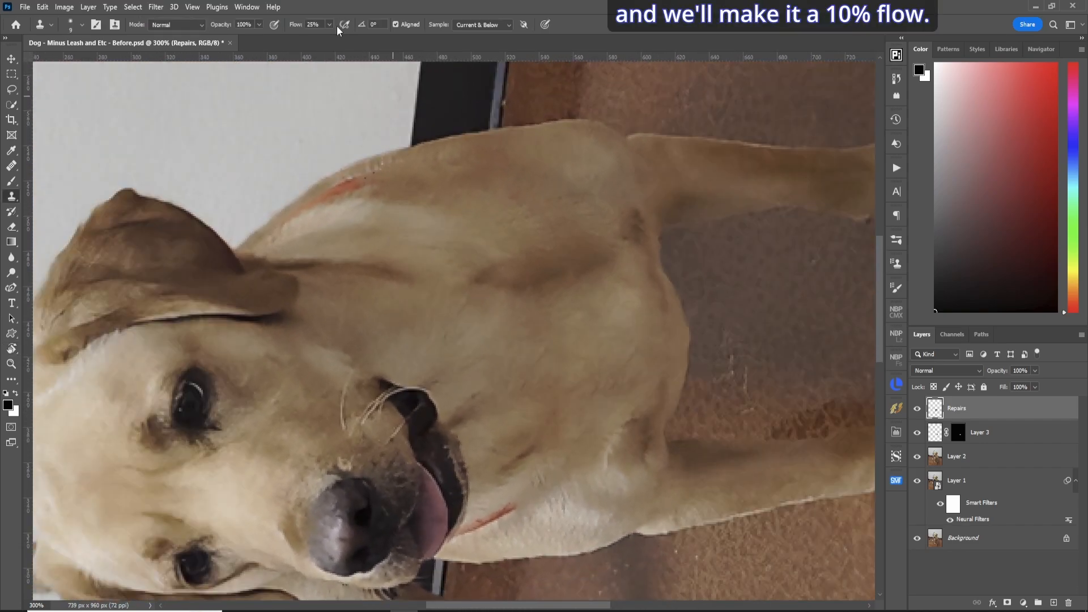
{"action": "left_click", "coordinate": [312, 24]}
{"action": "type", "text": "10"}
{"action": "key", "text": "Return"}
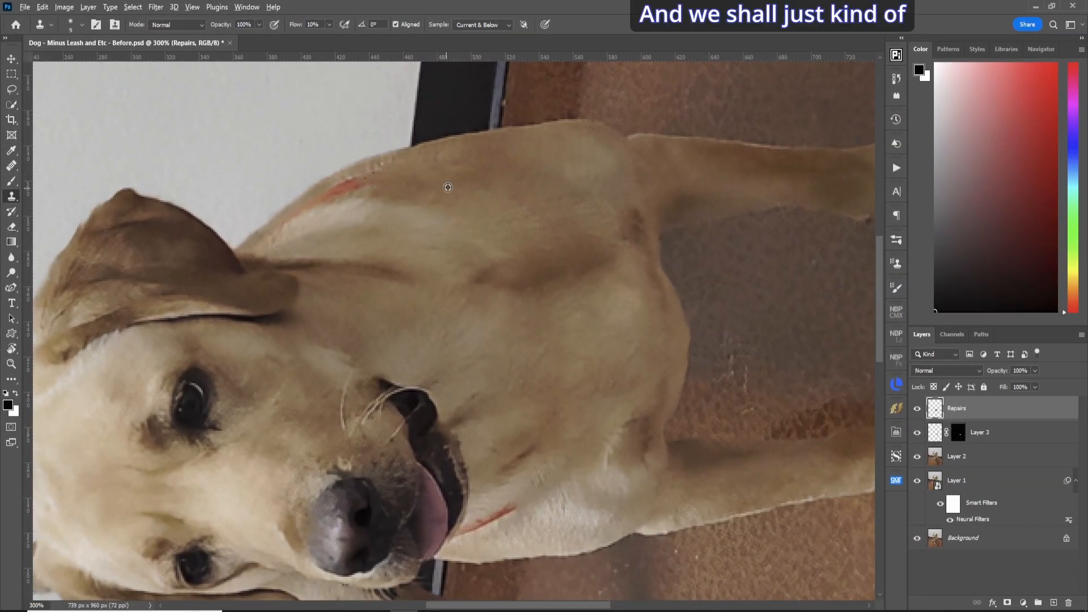
{"action": "left_click", "coordinate": [403, 178], "text": "alt"}
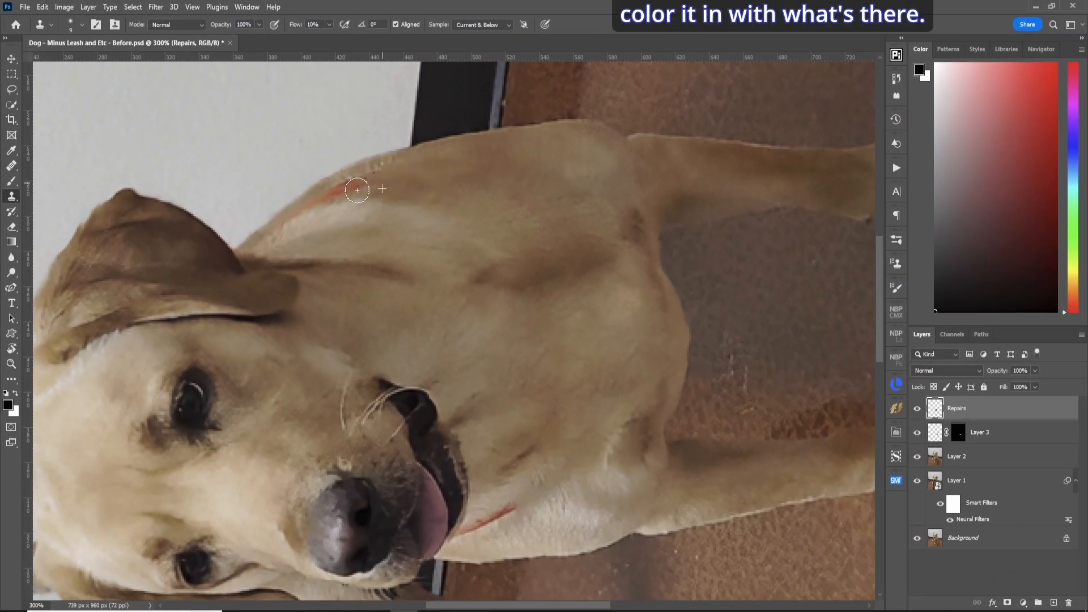
{"action": "left_click_drag", "start_coordinate": [359, 187], "coordinate": [358, 186]}
{"action": "left_click_drag", "start_coordinate": [332, 202], "coordinate": [312, 204]}
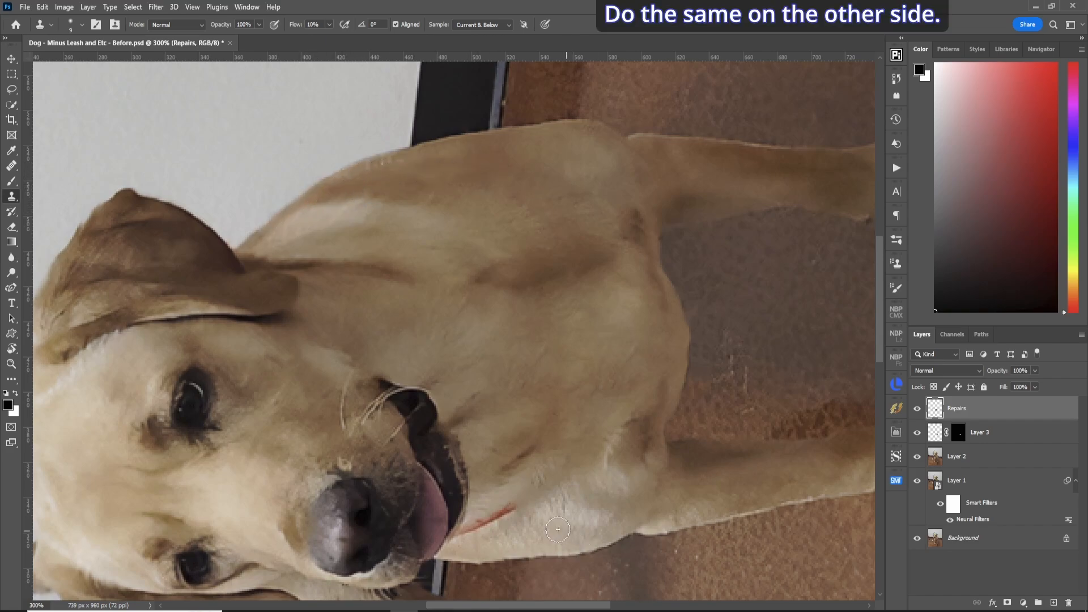
Step: Clone light chest fur over the red strap remnant below the mouth, and restore the unrotated full-image view
{"action": "left_click", "coordinate": [570, 488], "text": "alt"}
{"action": "mouse_move", "coordinate": [505, 513]}
{"action": "left_mouse_down"}
{"action": "mouse_move", "coordinate": [515, 490]}
{"action": "mouse_move", "coordinate": [527, 496]}
{"action": "mouse_move", "coordinate": [464, 540]}
{"action": "left_mouse_up"}
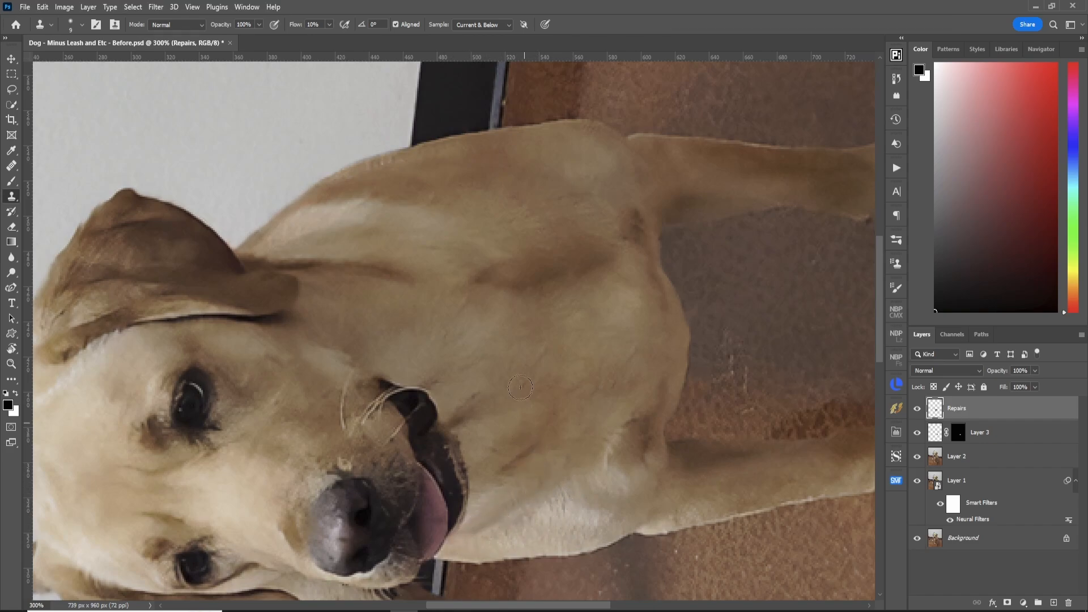
{"action": "key", "text": "r"}
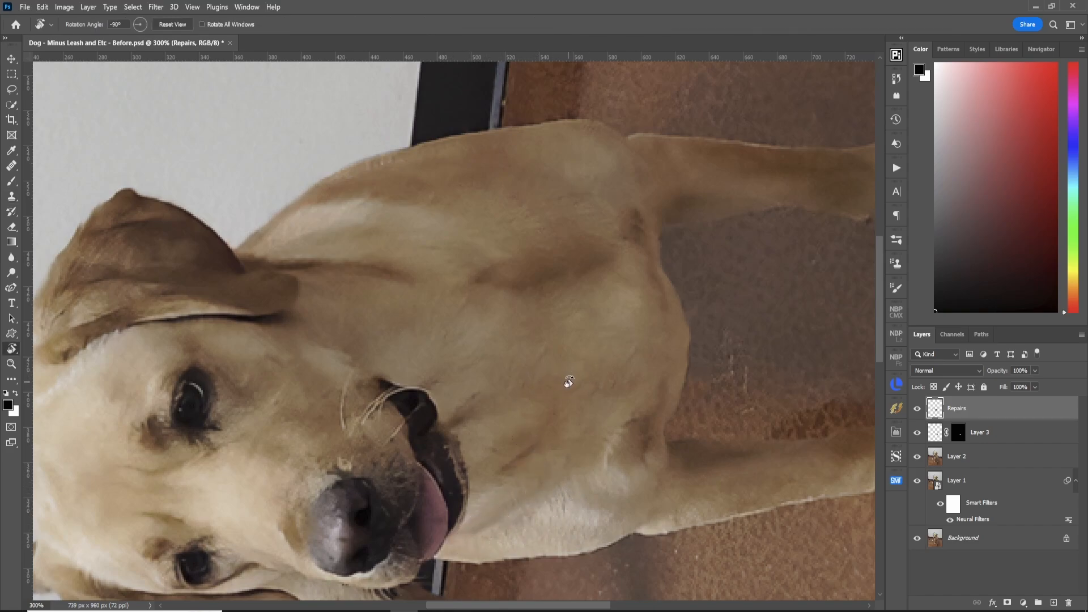
{"action": "left_click_drag", "start_coordinate": [576, 357], "coordinate": [455, 493]}
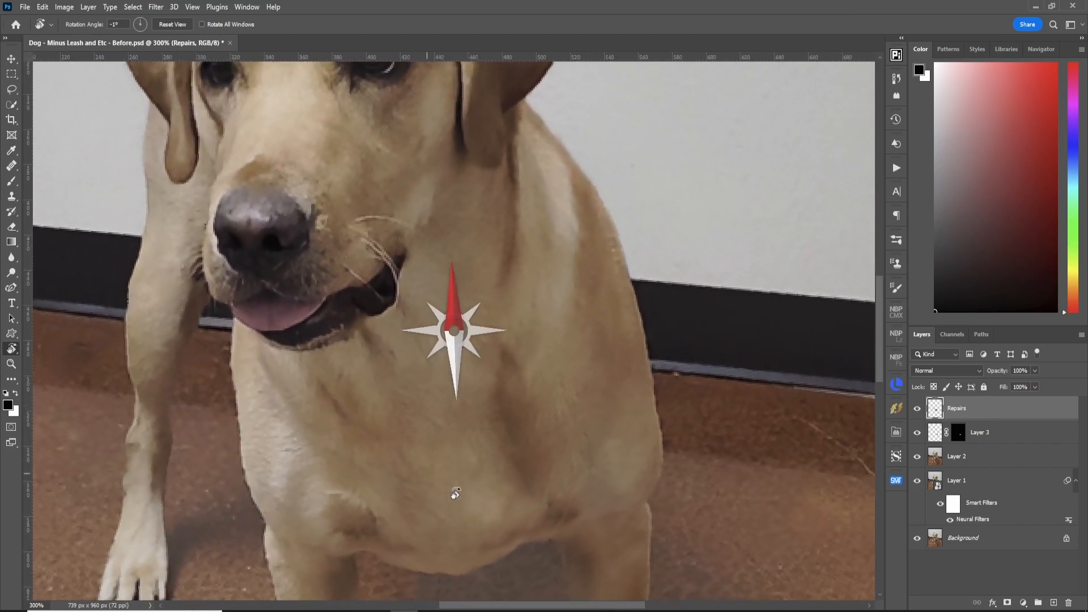
{"action": "key", "text": "Escape"}
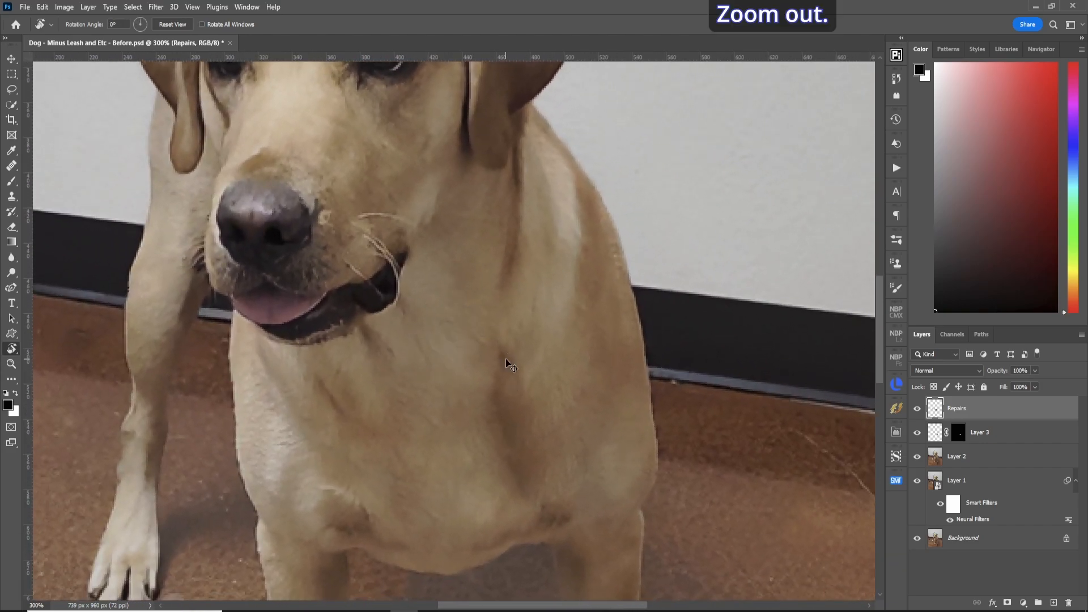
{"action": "key", "text": "ctrl+0"}
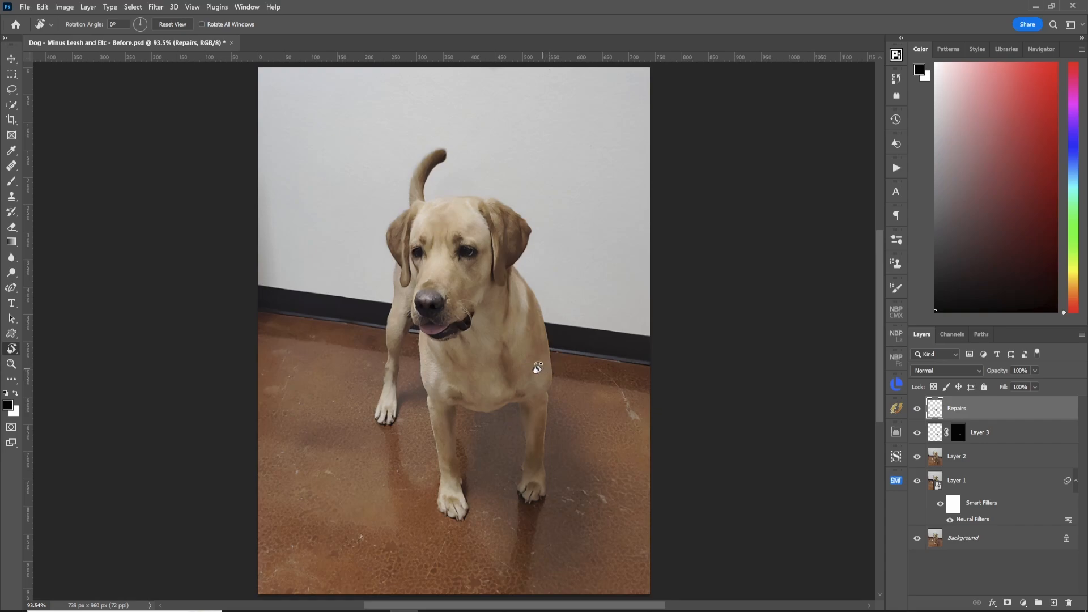
Step: Clone clean brown floor over the faint blemish beside the back leg, just below the black baseboard
{"action": "key", "text": "z"}
{"action": "left_click", "coordinate": [379, 336]}
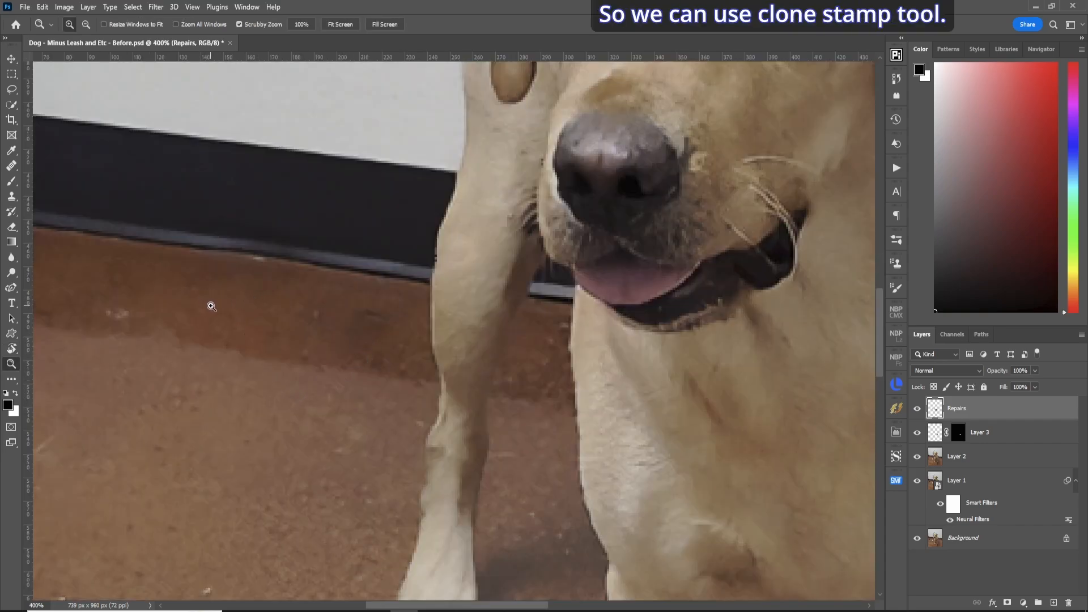
{"action": "key", "text": "s"}
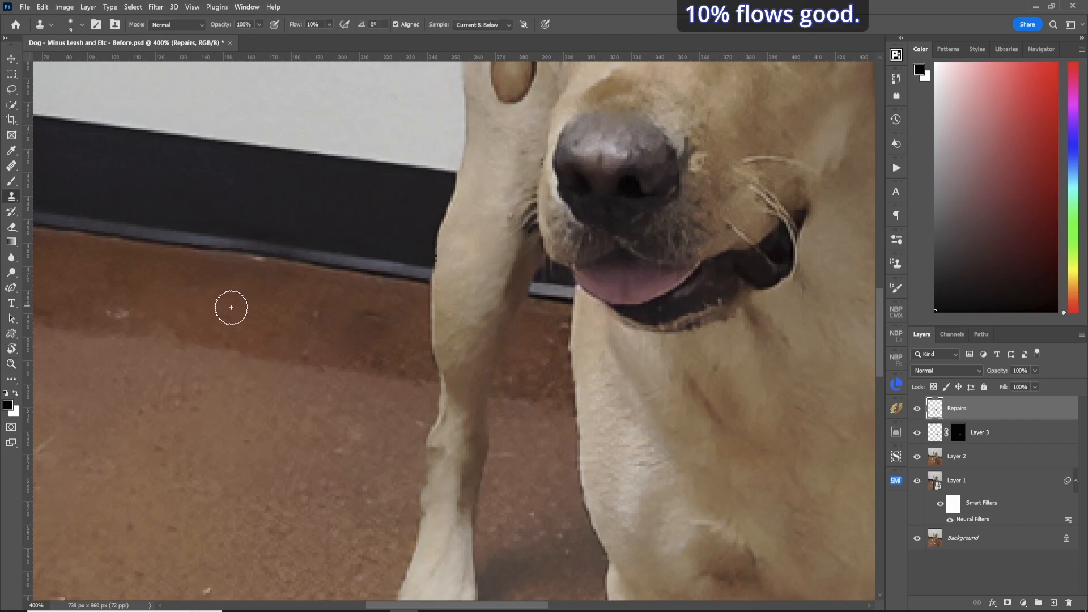
{"action": "left_click", "coordinate": [236, 303], "text": "alt"}
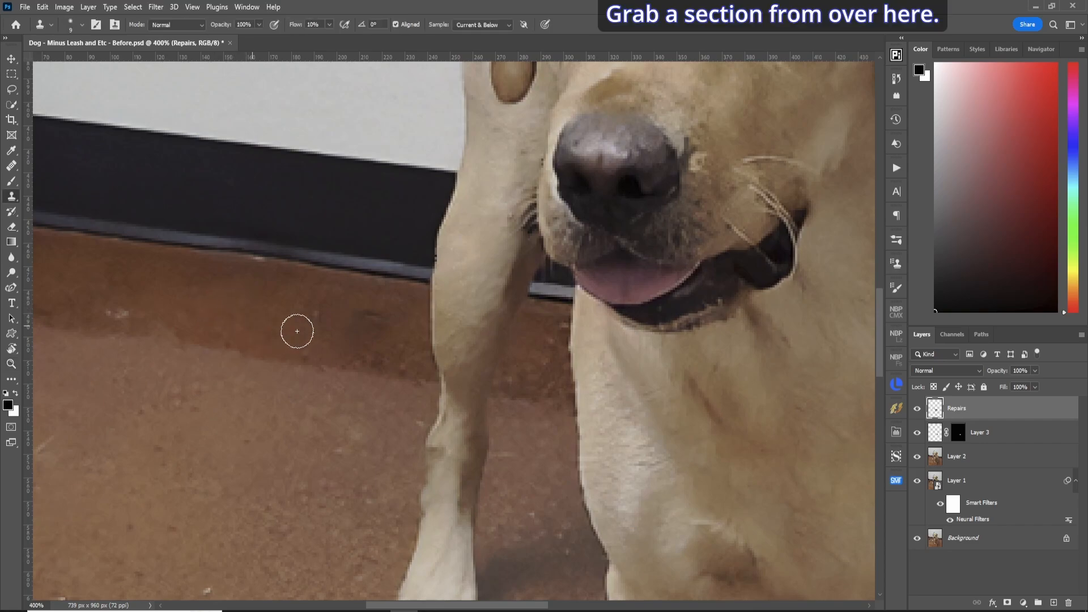
{"action": "mouse_move", "coordinate": [325, 336]}
{"action": "left_mouse_down"}
{"action": "mouse_move", "coordinate": [385, 341]}
{"action": "mouse_move", "coordinate": [326, 337]}
{"action": "mouse_move", "coordinate": [340, 317]}
{"action": "mouse_move", "coordinate": [379, 313]}
{"action": "mouse_move", "coordinate": [351, 332]}
{"action": "mouse_move", "coordinate": [363, 329]}
{"action": "mouse_move", "coordinate": [319, 333]}
{"action": "mouse_move", "coordinate": [305, 318]}
{"action": "mouse_move", "coordinate": [330, 313]}
{"action": "mouse_move", "coordinate": [308, 325]}
{"action": "left_mouse_up"}
{"action": "key", "text": "ctrl+0"}
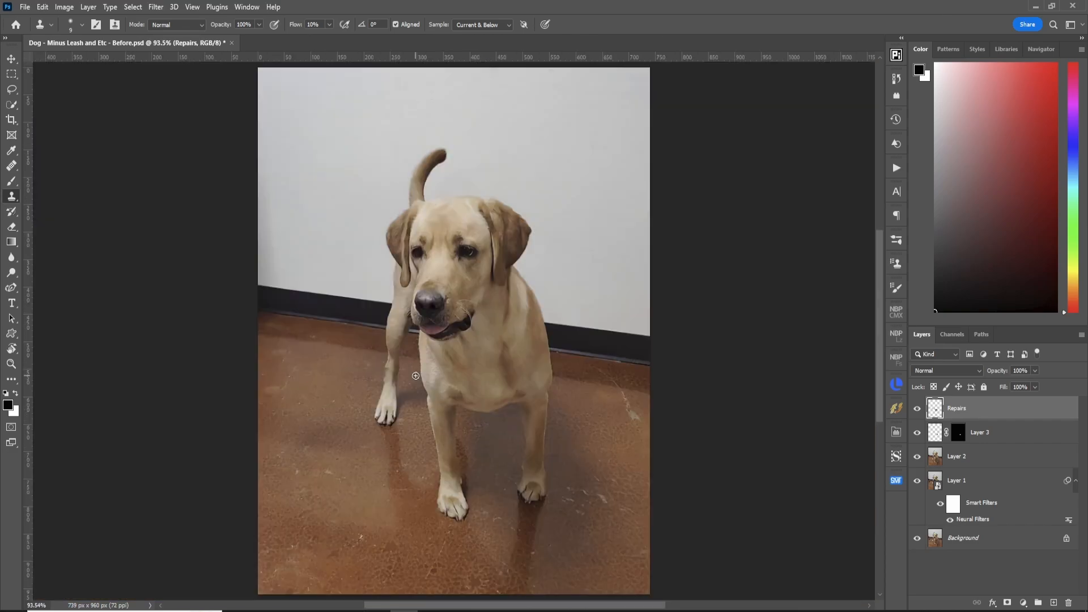
Step: Smooth the rough shoulder edge against the wall with the Clone Stamp in a rotated view, and restore the upright full-image view
{"action": "key", "text": "z"}
{"action": "left_click", "coordinate": [538, 321]}
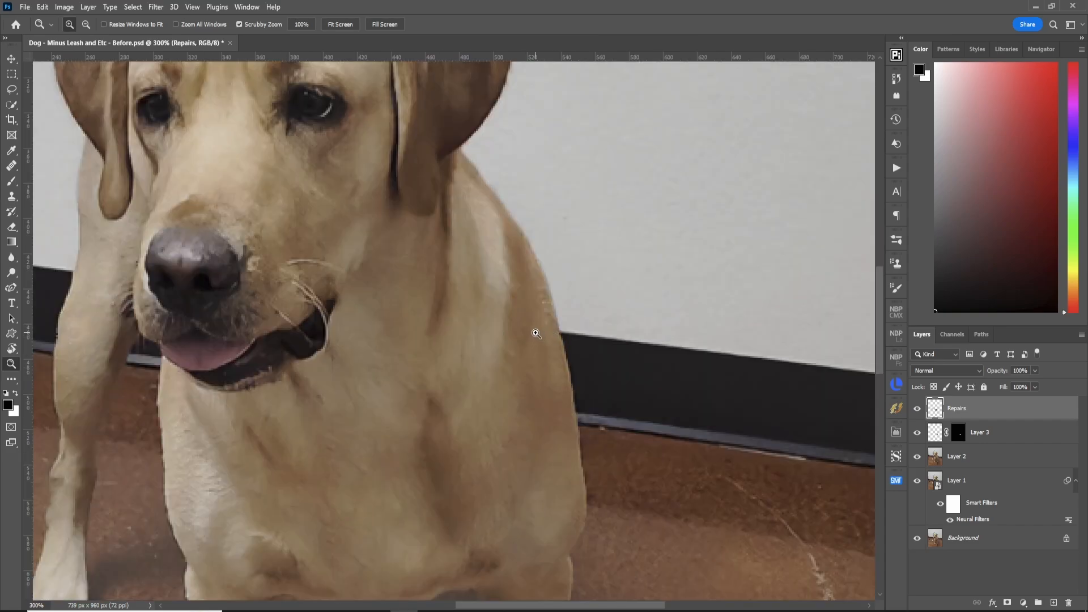
{"action": "key", "text": "r"}
{"action": "left_click_drag", "start_coordinate": [536, 334], "coordinate": [522, 253]}
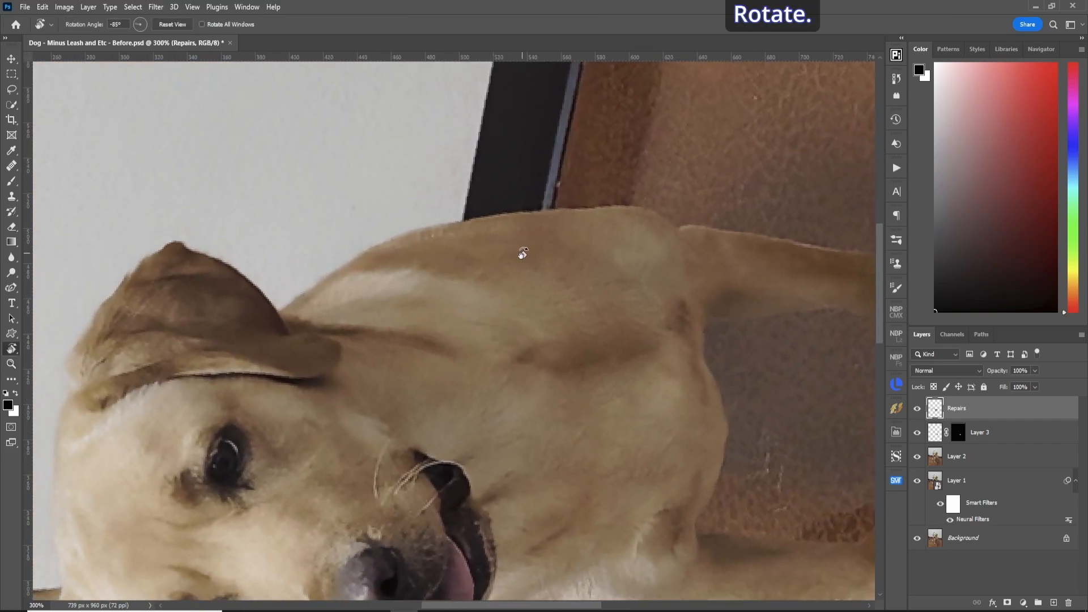
{"action": "key", "text": "s"}
{"action": "left_click_drag", "start_coordinate": [424, 233], "coordinate": [451, 232]}
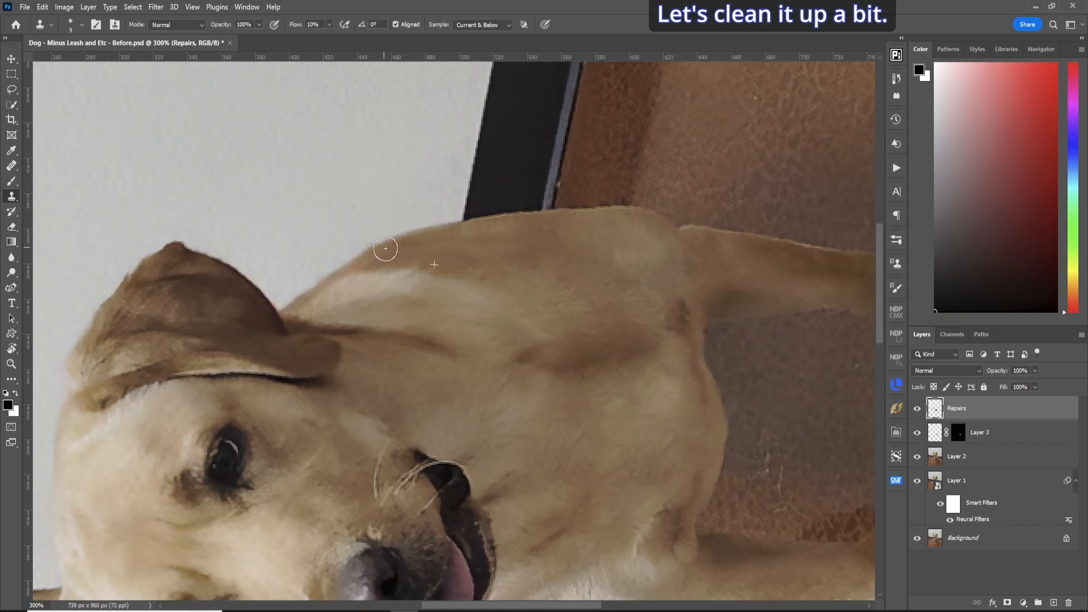
{"action": "left_click_drag", "start_coordinate": [386, 248], "coordinate": [459, 236]}
{"action": "key", "text": "r"}
{"action": "key", "text": "Escape"}
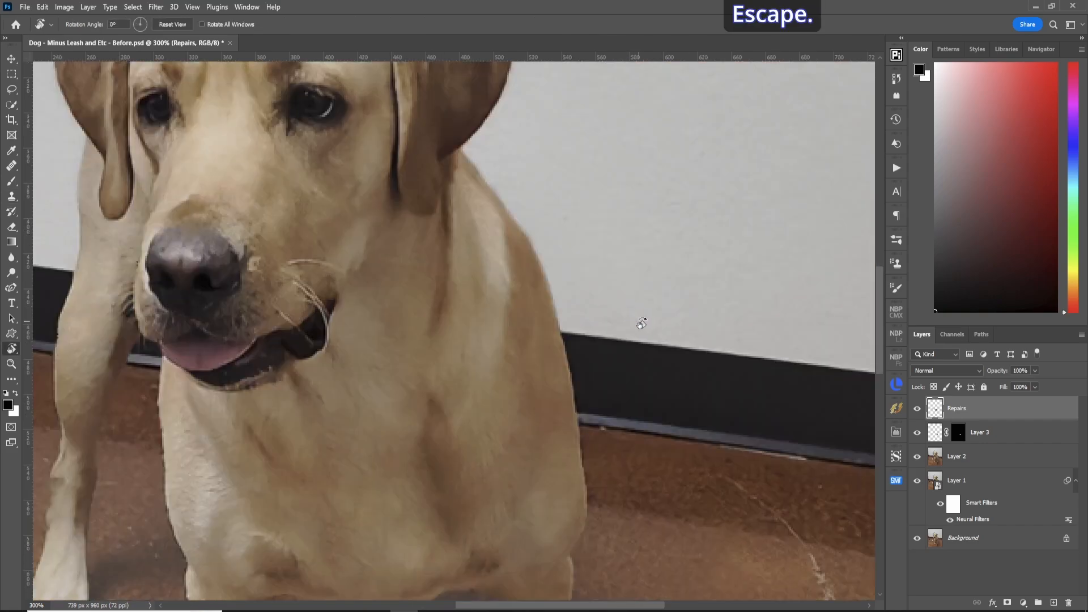
{"action": "key", "text": "ctrl+0"}
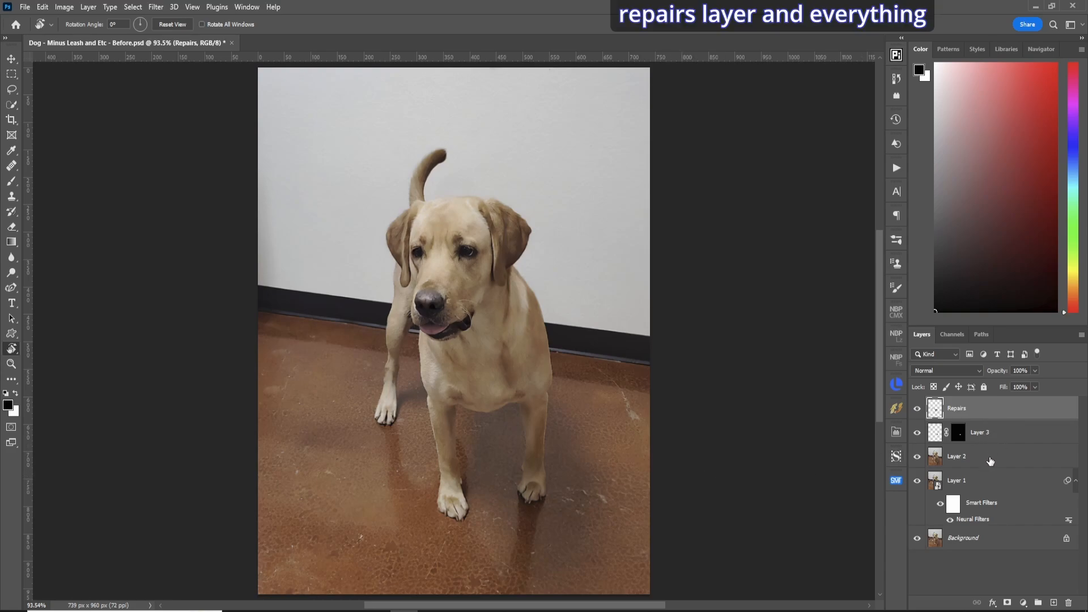
Step: Group the Repairs layer, Layer 3 and Layer 2 as "Repairs", and toggle the group to compare before and after, leaving Layer 1 hidden
{"action": "left_click", "coordinate": [1017, 455], "text": "shift"}
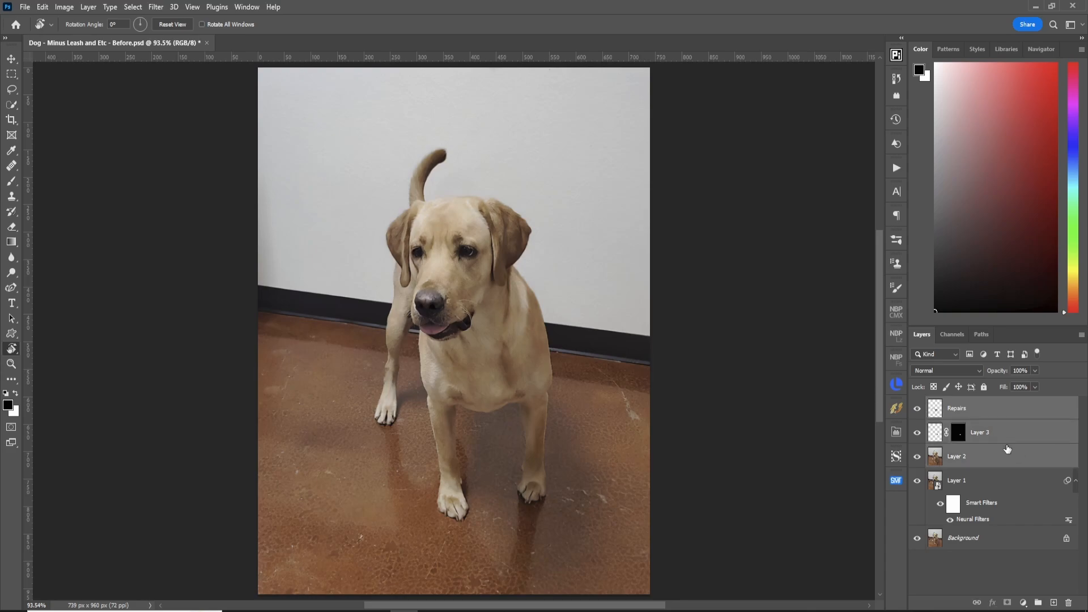
{"action": "key", "text": "alt+l"}
{"action": "key", "text": "n"}
{"action": "type", "text": "aRepa"}
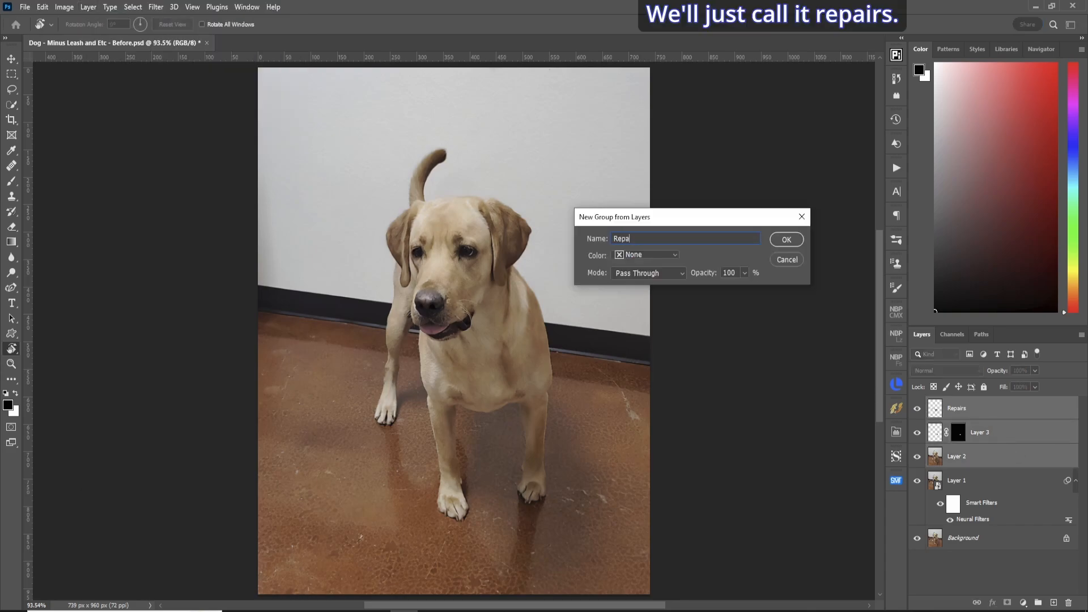
{"action": "type", "text": "irs"}
{"action": "key", "text": "Return"}
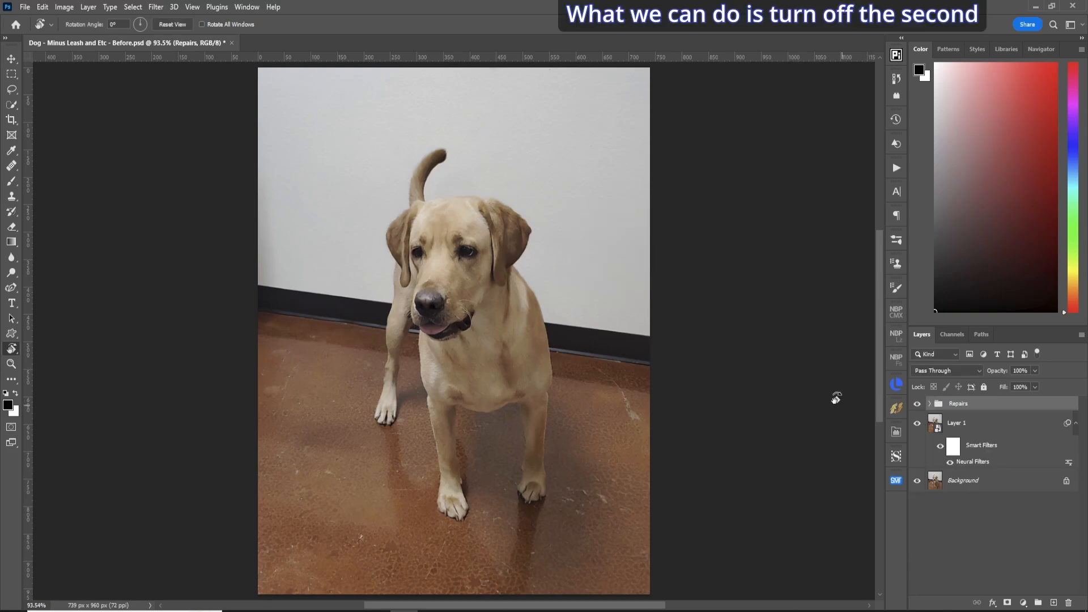
{"action": "left_click", "coordinate": [918, 404]}
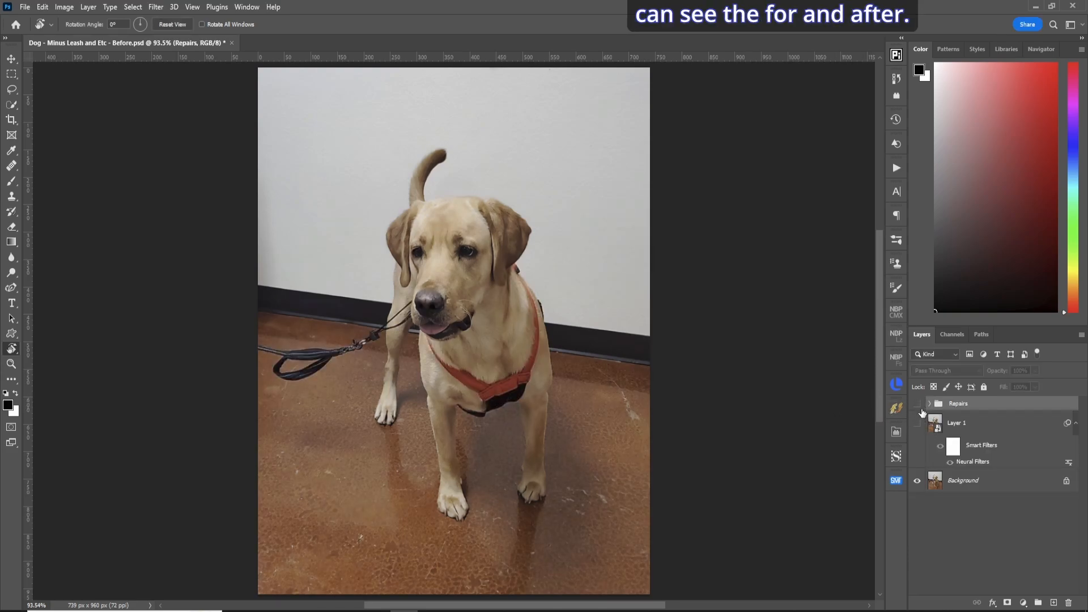
{"action": "left_click", "coordinate": [918, 405]}
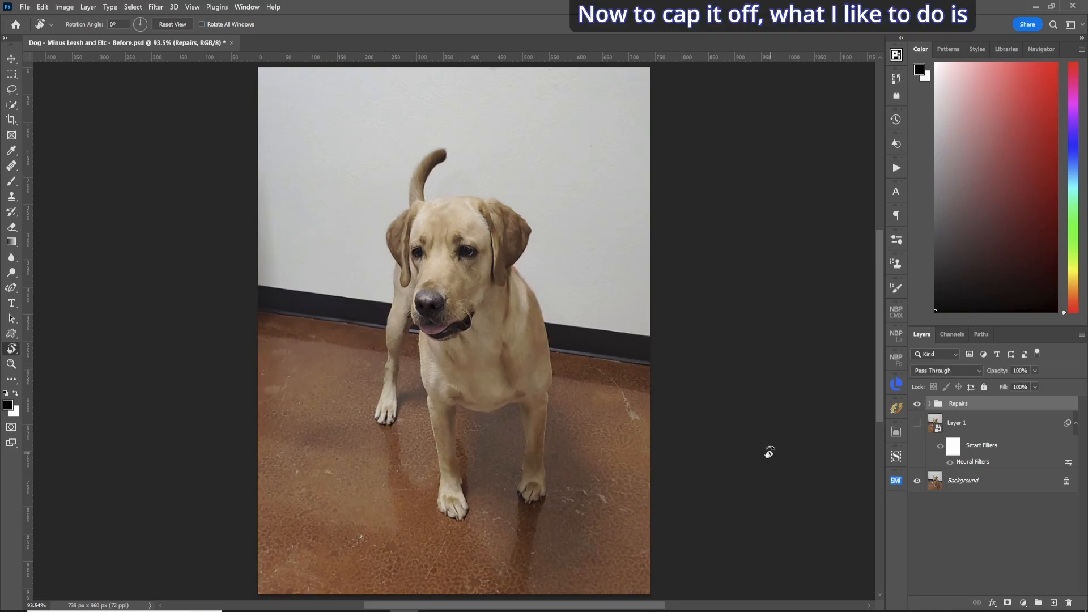
Step: Add a Color Lookup adjustment layer above the Repairs group using the Crisp_Warm.look 3DLUT file
{"action": "left_click", "coordinate": [1023, 604]}
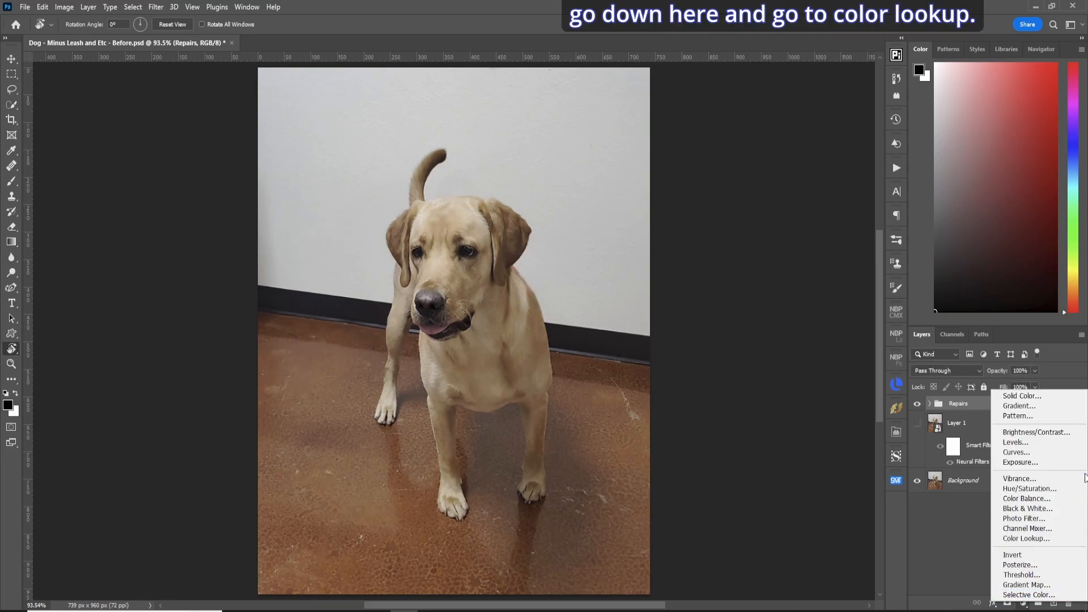
{"action": "left_click", "coordinate": [1027, 539]}
{"action": "left_click", "coordinate": [842, 107]}
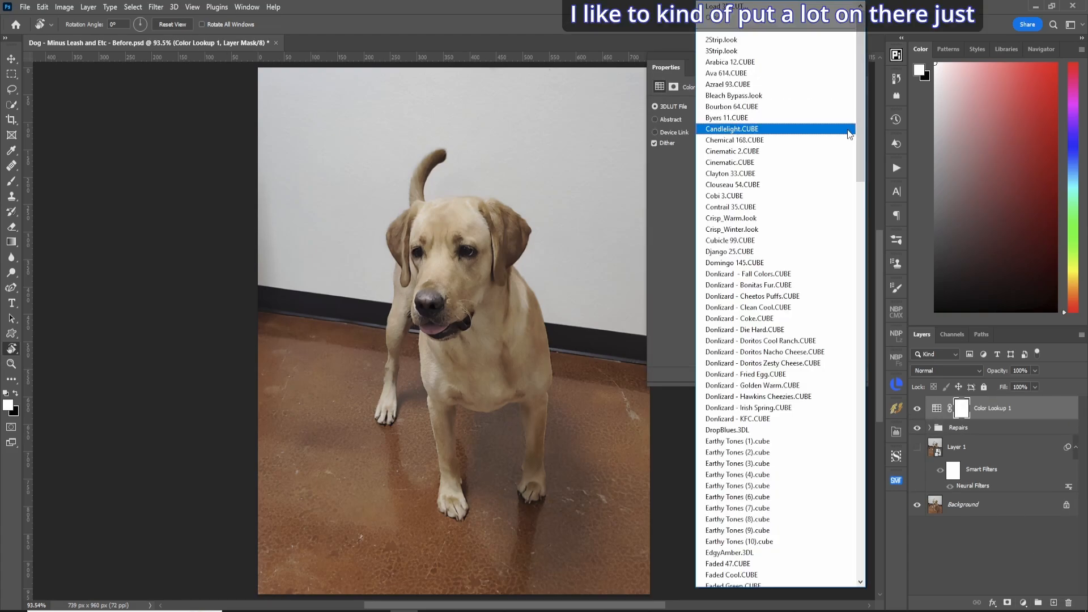
{"action": "left_click", "coordinate": [781, 218]}
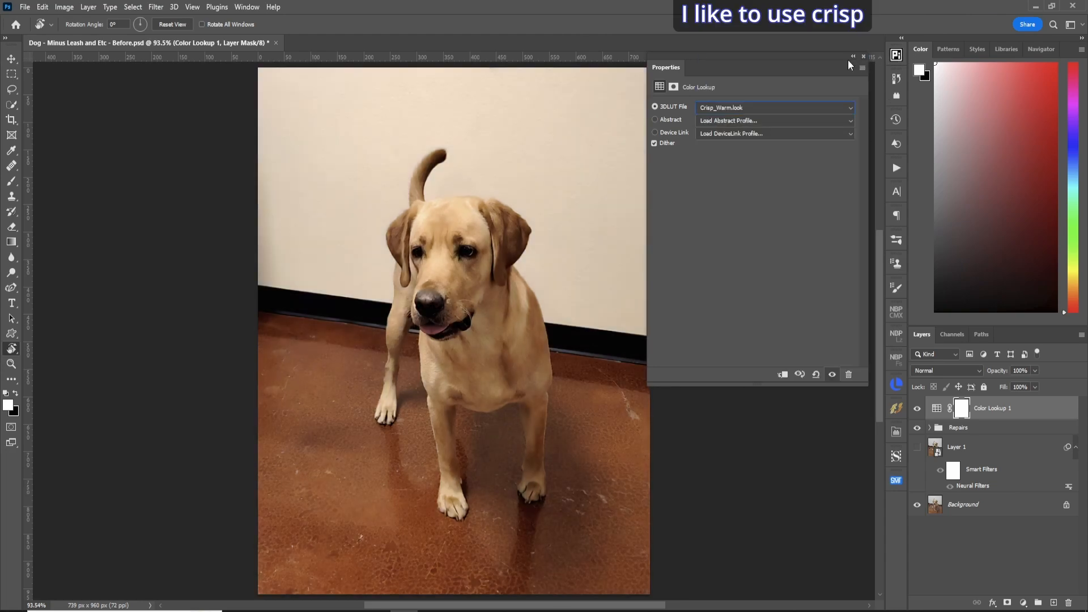
{"action": "left_click", "coordinate": [862, 57]}
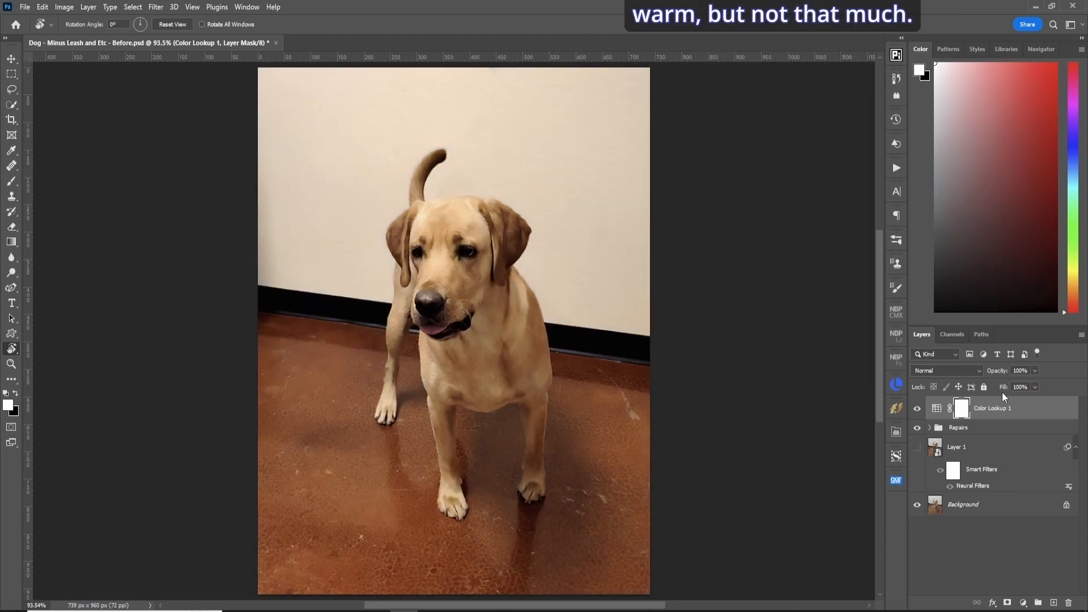
Step: Lower the Color Lookup layer's opacity to 50%
{"action": "left_click_drag", "start_coordinate": [1001, 372], "coordinate": [820, 386]}
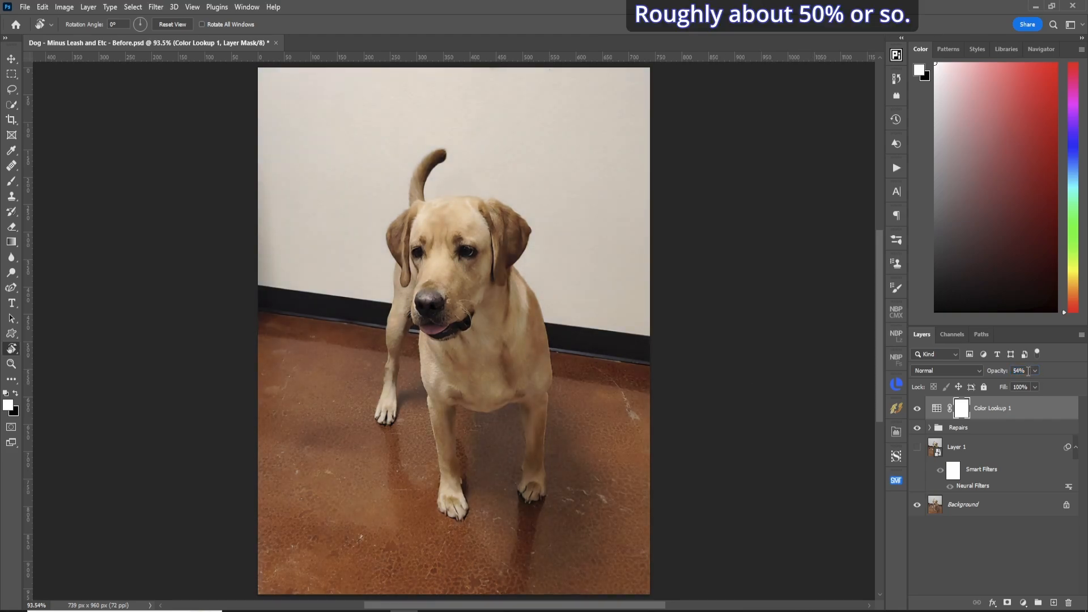
{"action": "type", "text": "50"}
{"action": "key", "text": "Return"}
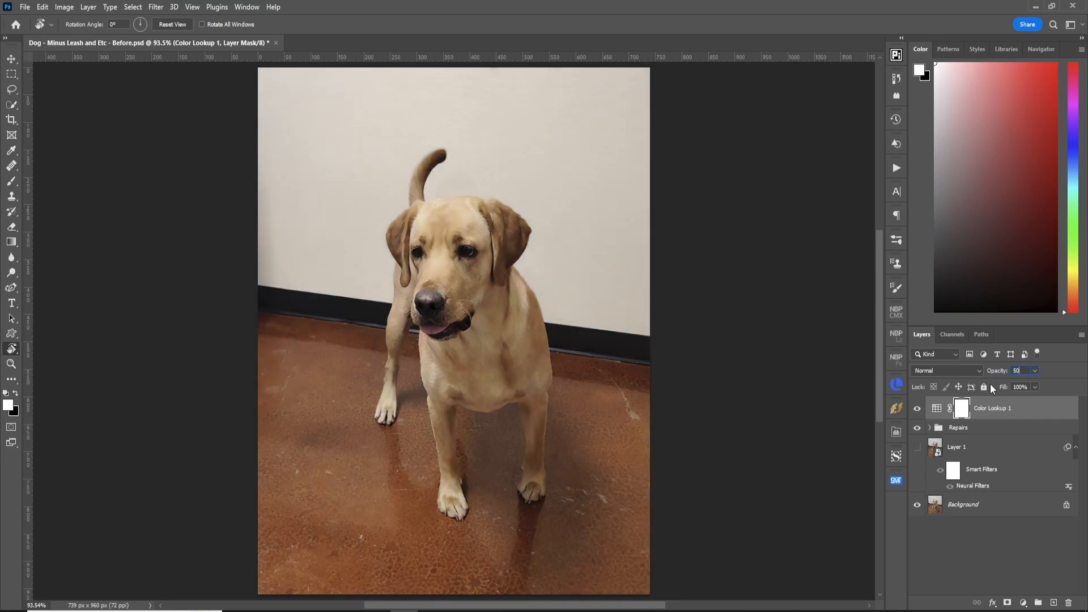